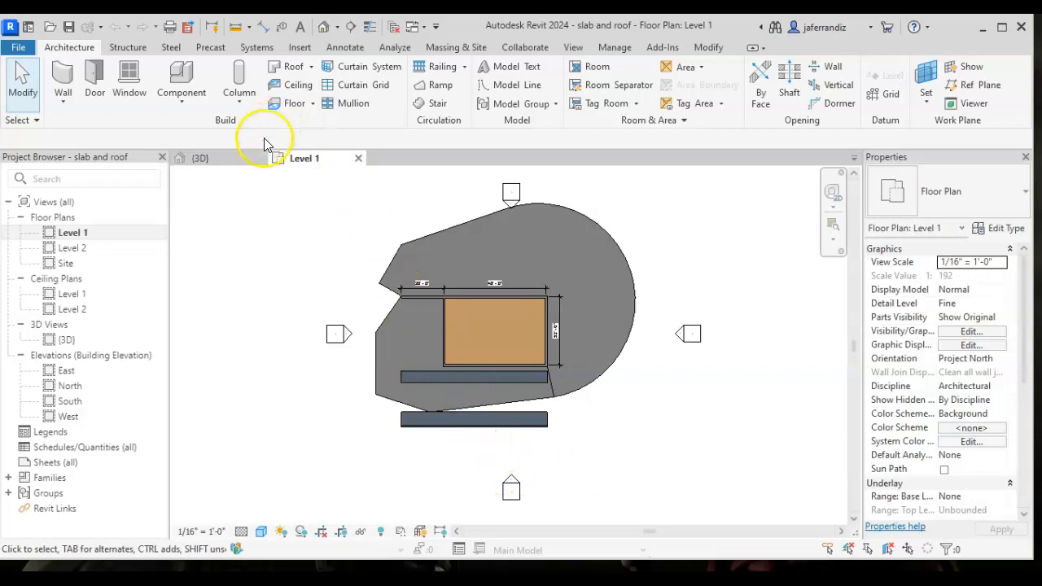
- Start placing a component and open the selection of available component types
click(183, 104)
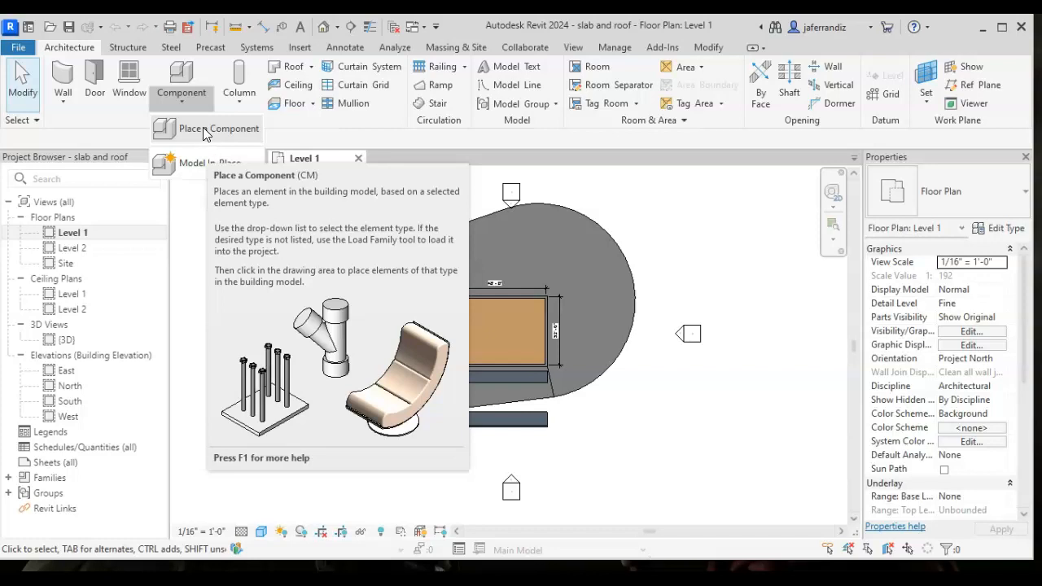
click(205, 131)
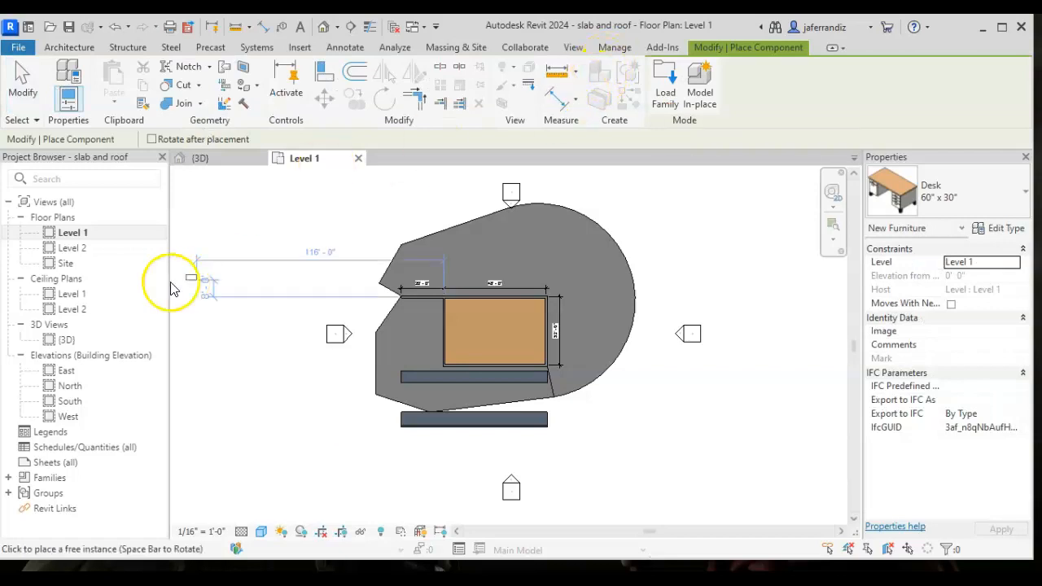
click(977, 198)
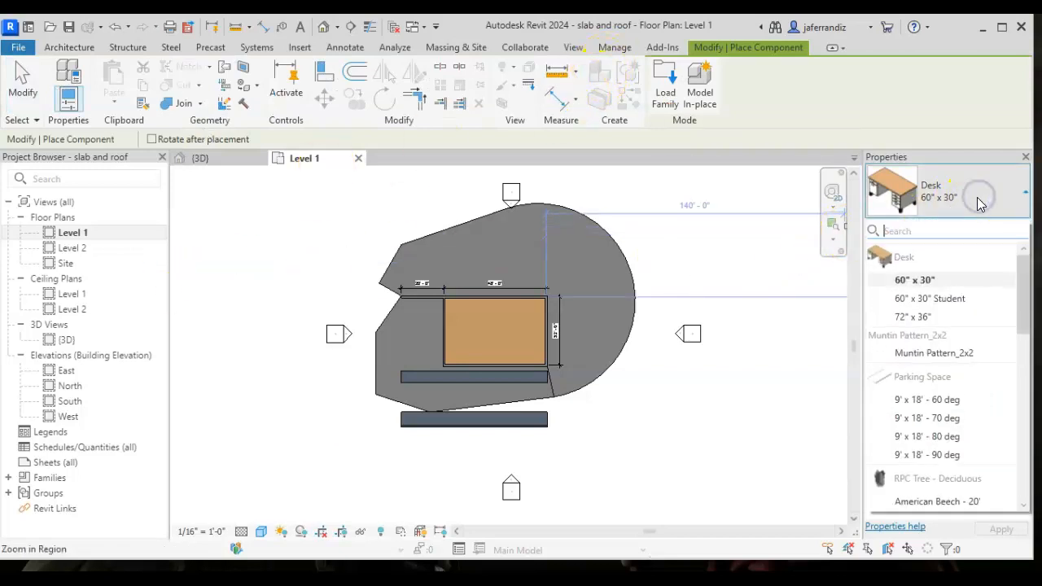
- Look through the available component types, including desks, parking spaces, deciduous trees, supports, terminations and window trims
scroll(974, 310, down, 3)
scroll(975, 309, down, 8)
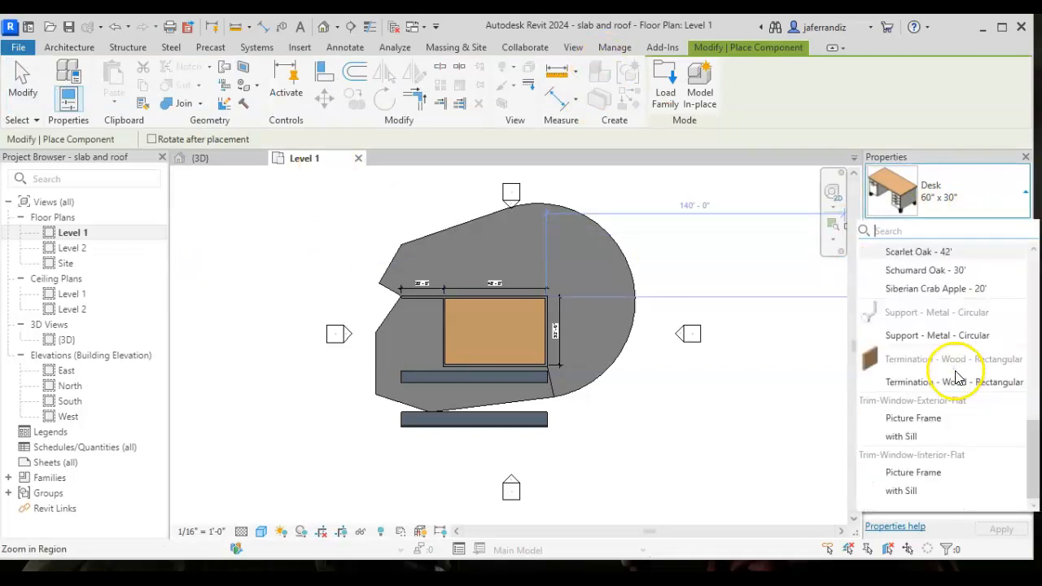
scroll(961, 374, up, 10)
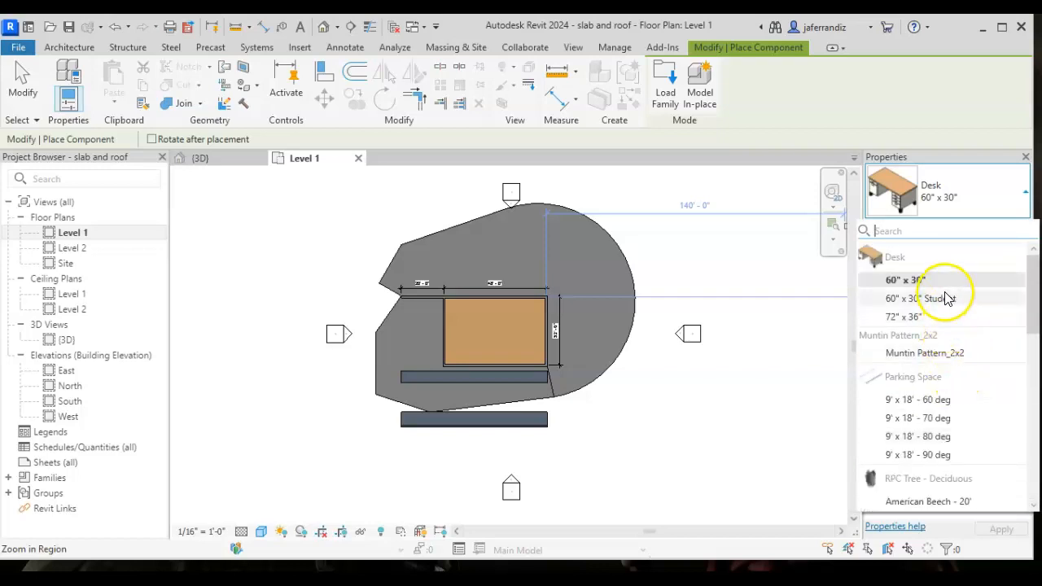
mouse_move(945, 282)
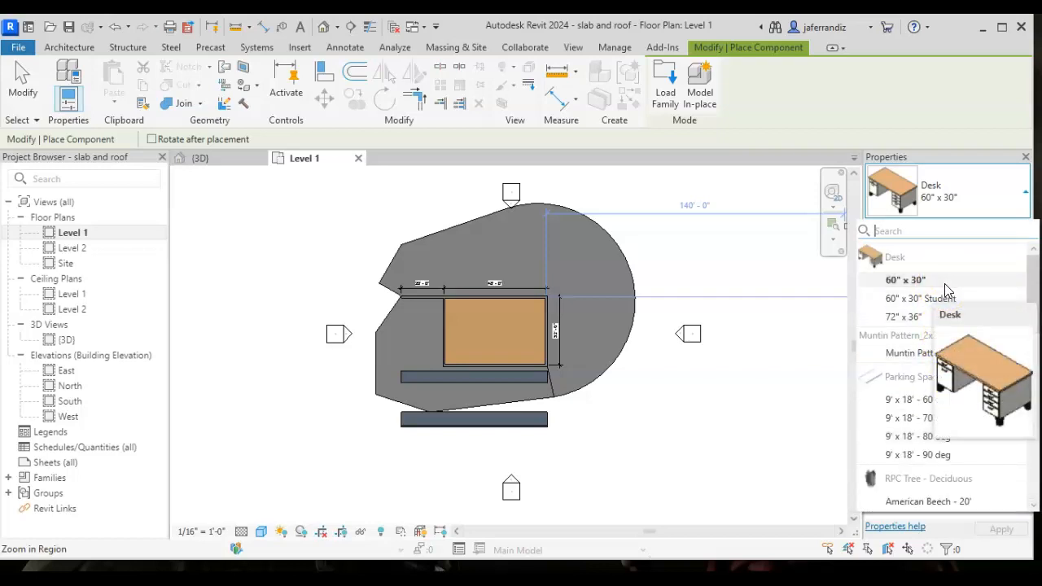
click(918, 290)
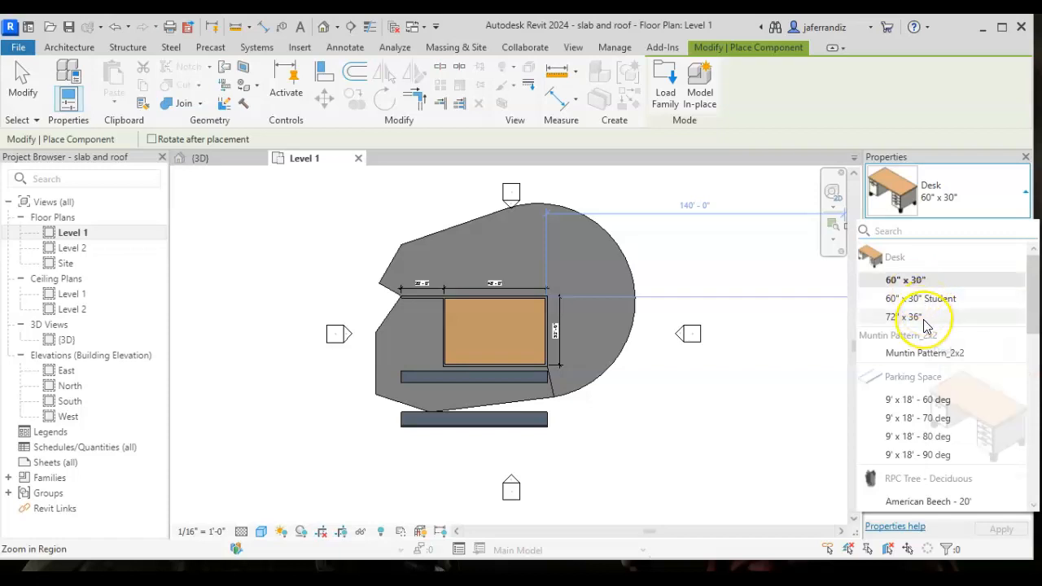
mouse_move(926, 325)
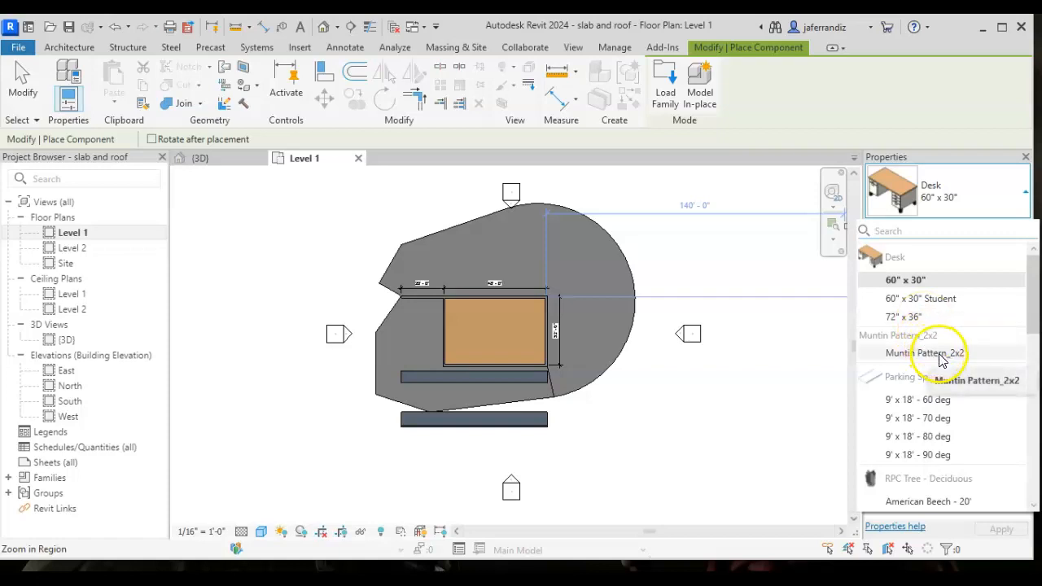
mouse_move(948, 401)
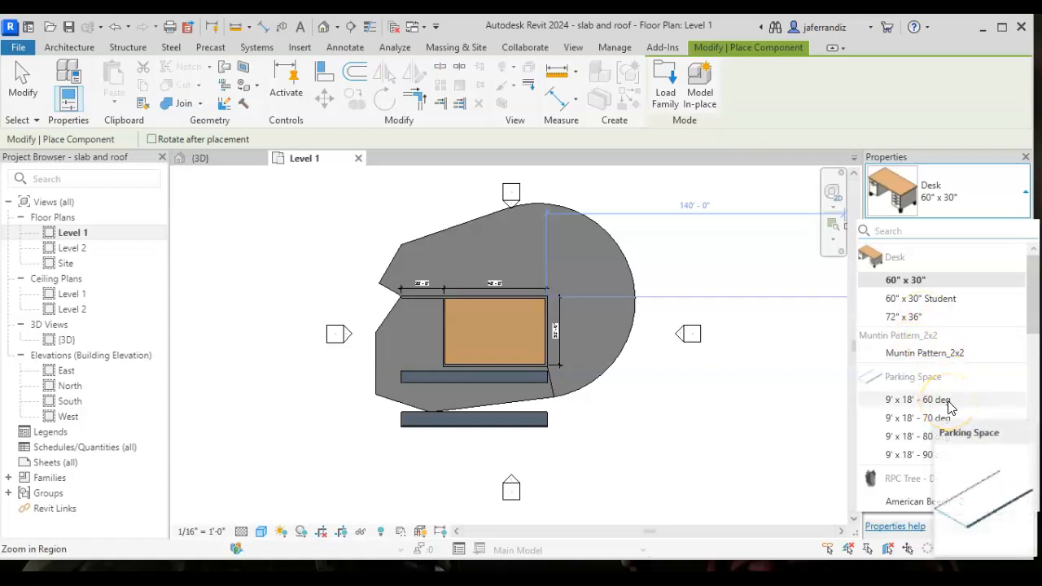
scroll(944, 395, down, 1)
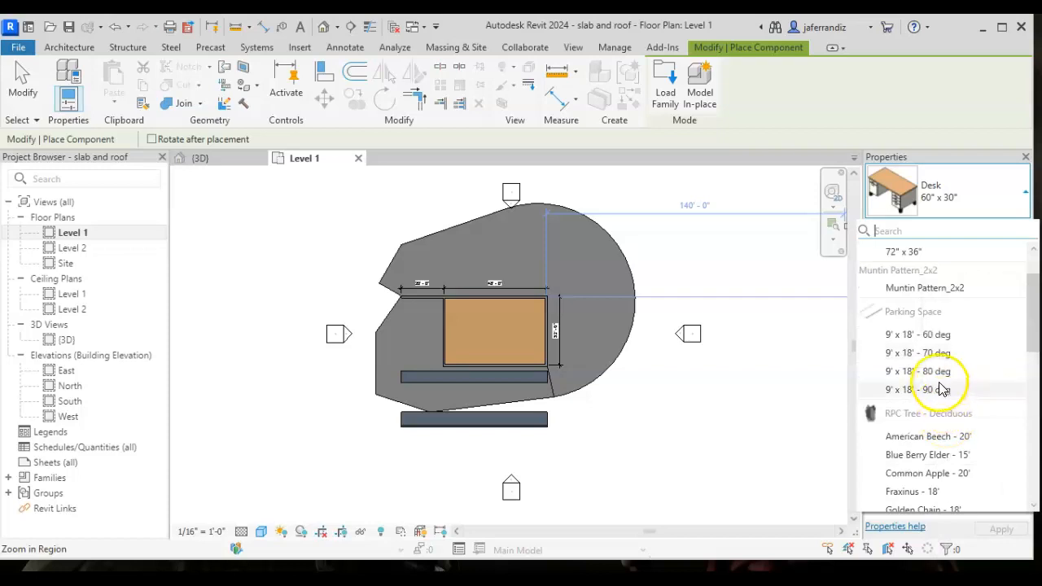
scroll(942, 389, down, 1)
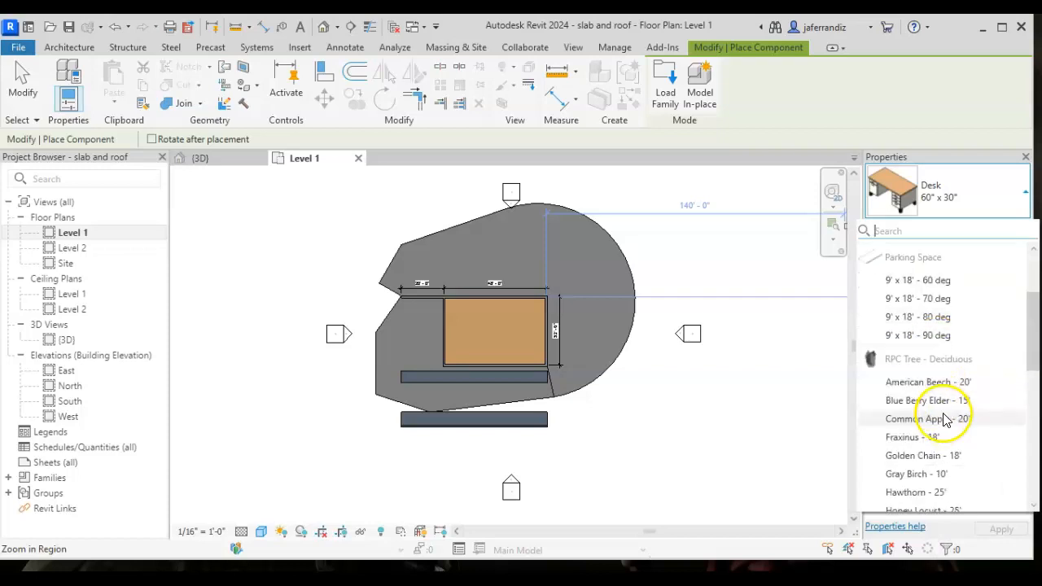
scroll(940, 389, down, 2)
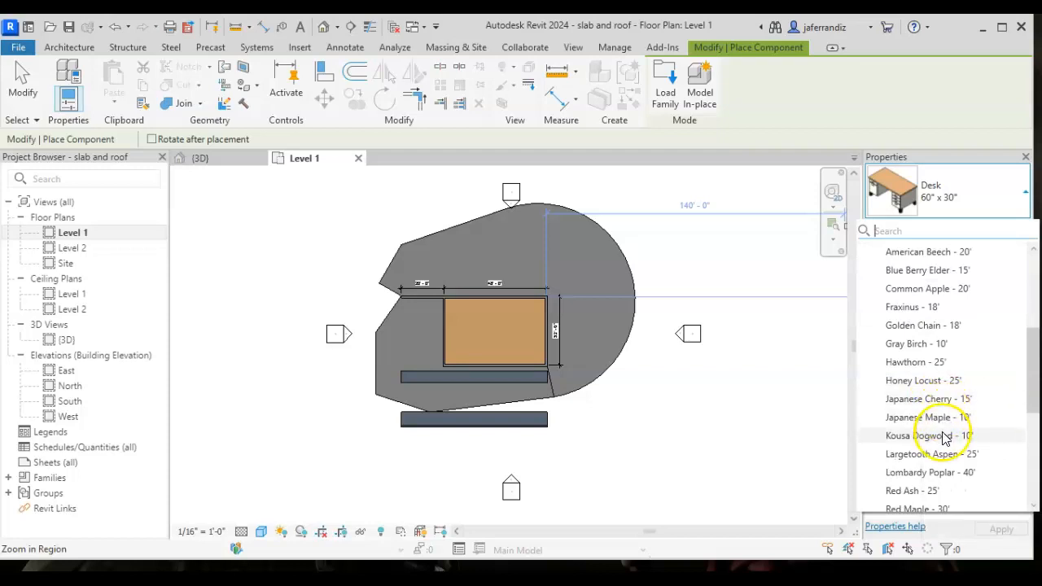
scroll(943, 416, down, 4)
scroll(937, 408, down, 1)
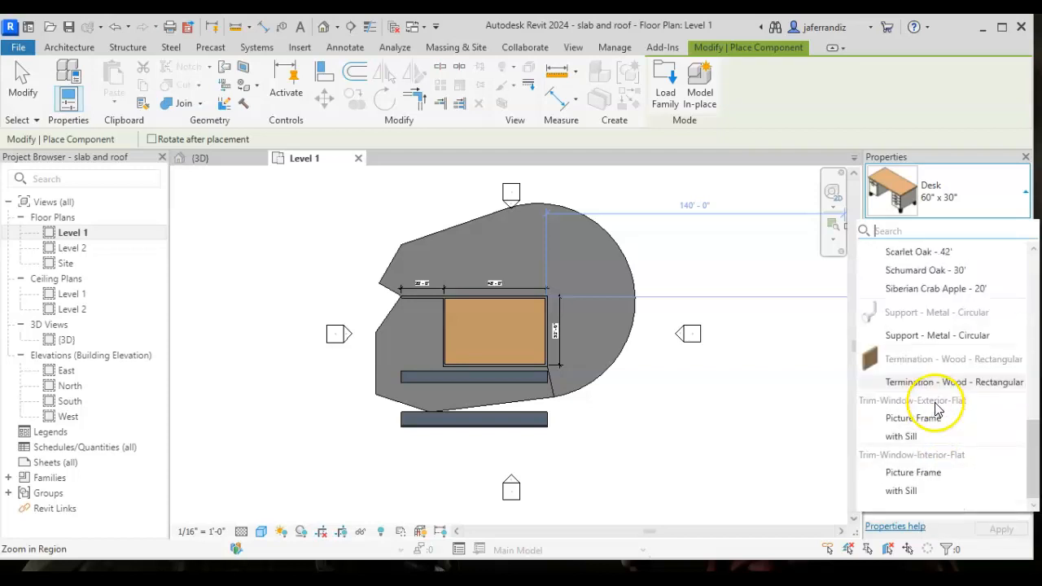
mouse_move(931, 343)
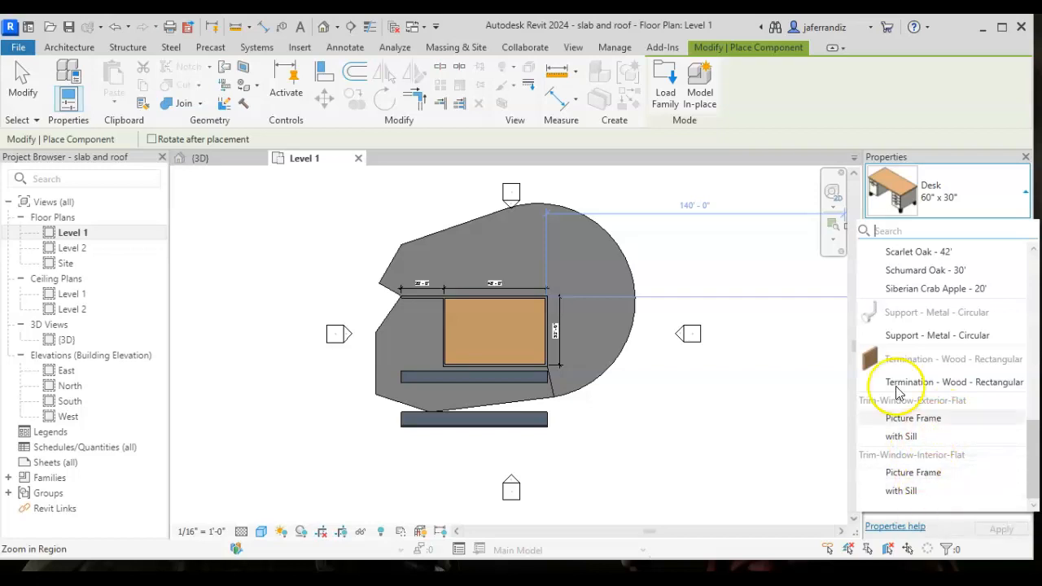
scroll(925, 334, up, 10)
scroll(925, 334, up, 3)
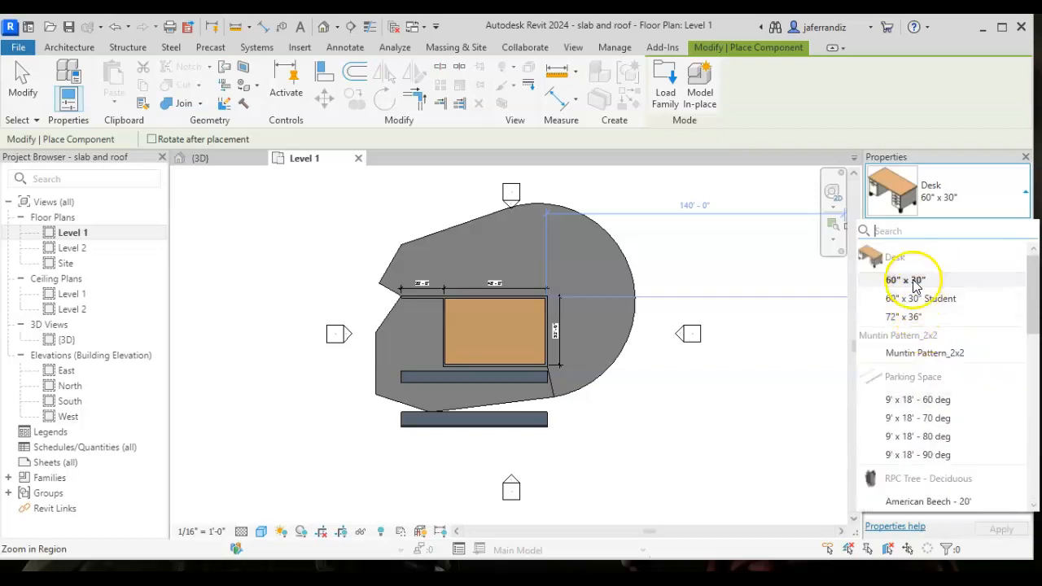
- Place three 60" x 30" desks against the north wall of the wood-floored room, working west from the northeast corner
click(912, 279)
scroll(538, 331, up, 8)
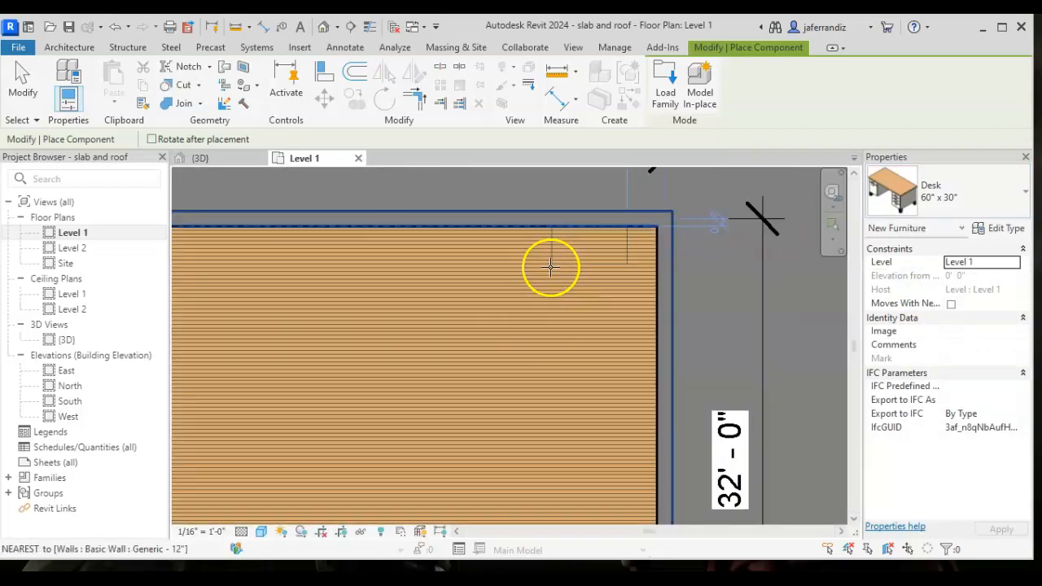
click(580, 267)
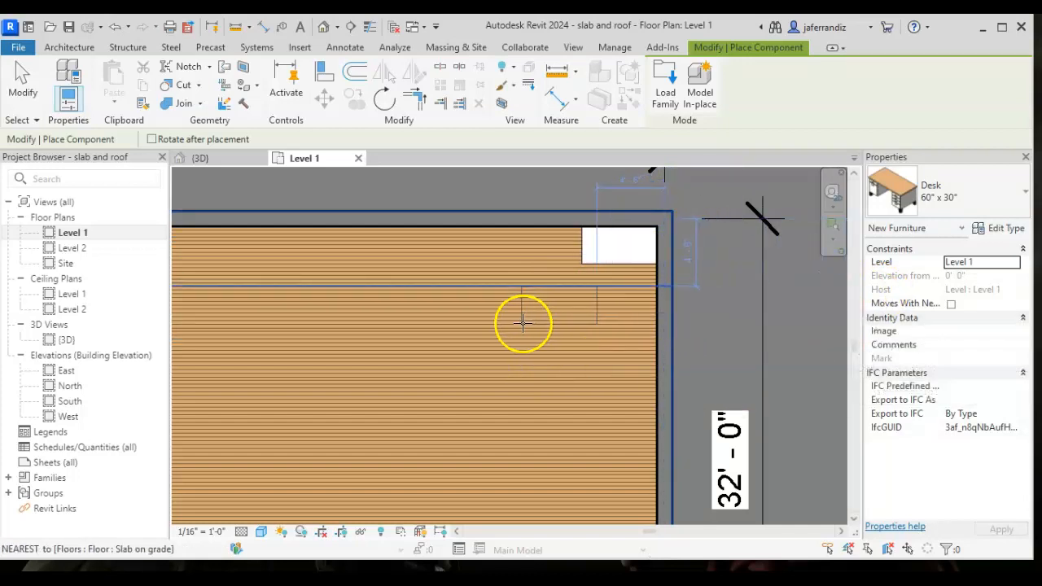
click(418, 265)
middle_drag(326, 296, 435, 303)
scroll(435, 303, down, 1)
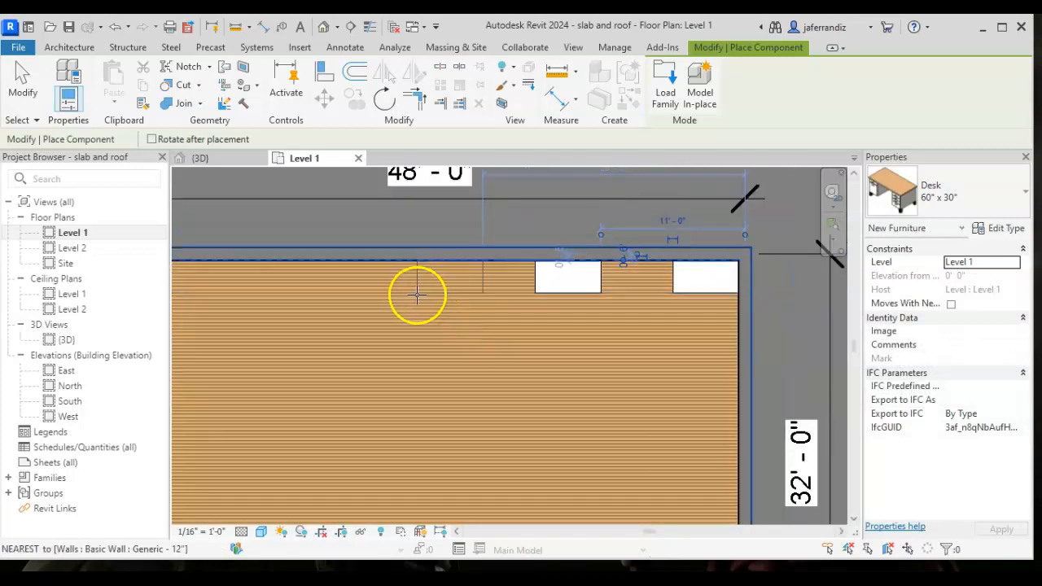
click(415, 295)
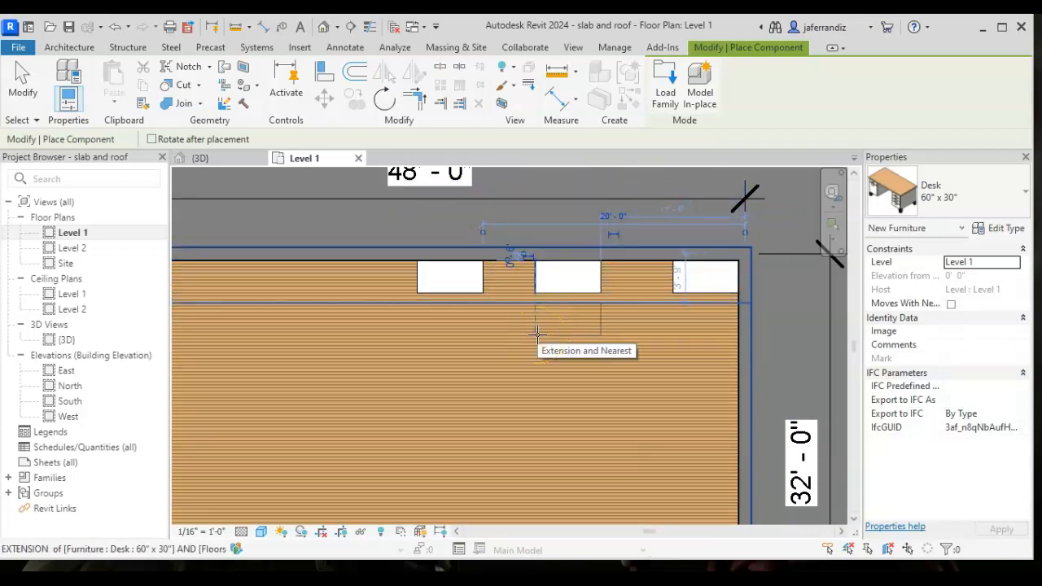
key(Escape)
key(Escape)
click(549, 303)
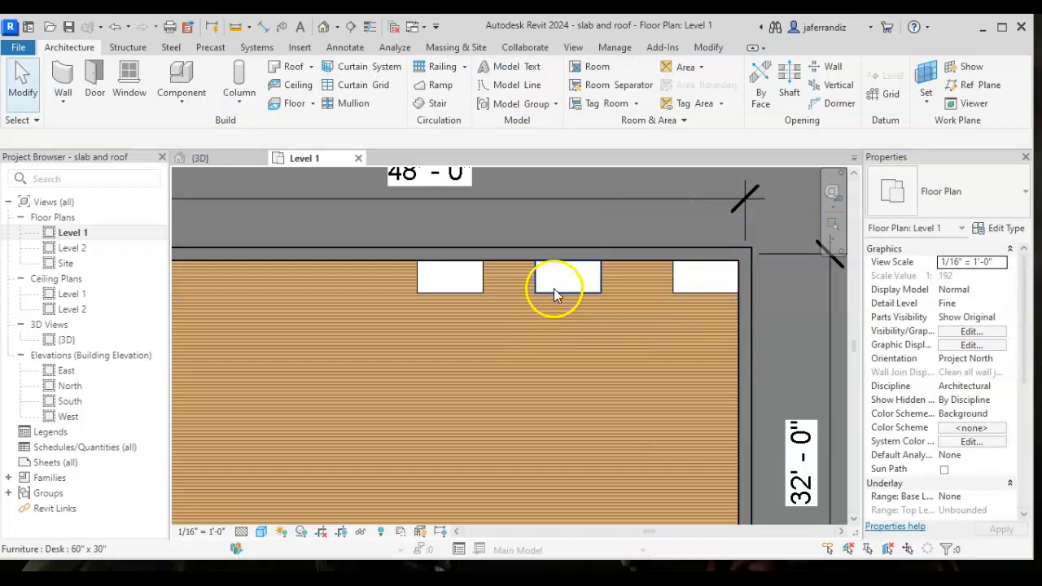
click(554, 290)
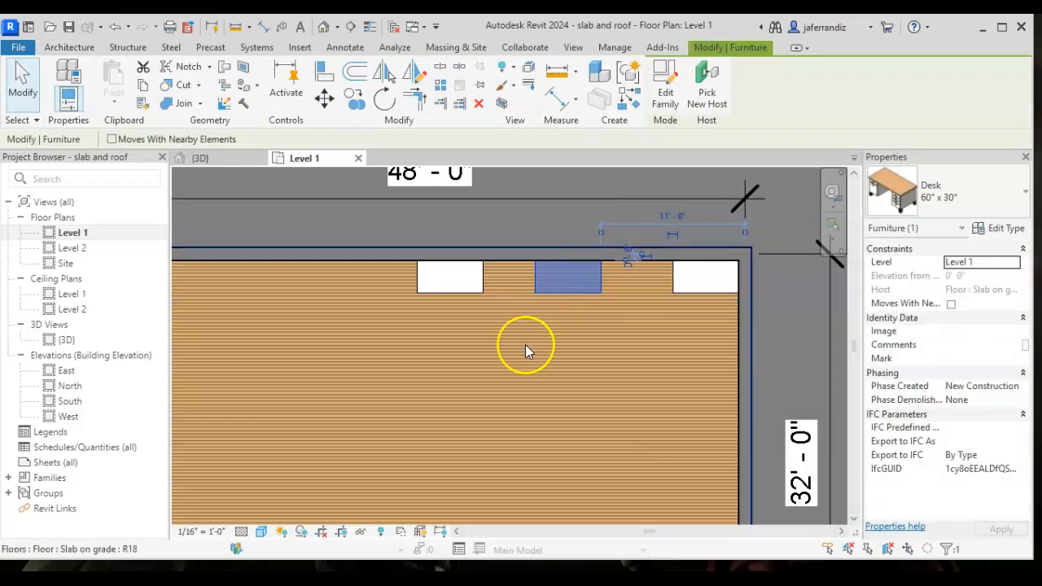
key(Escape)
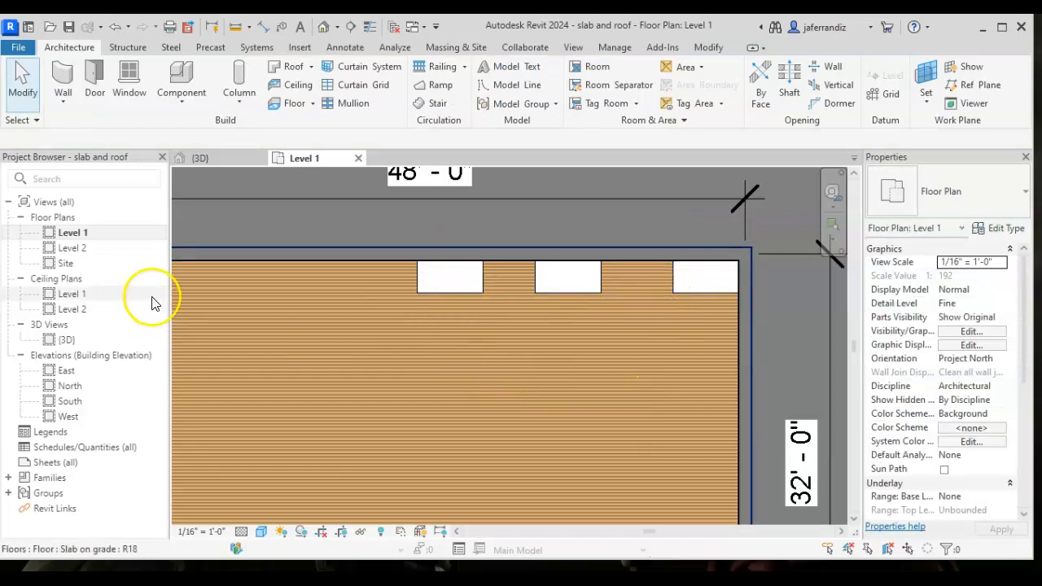
- Open the {3D} view and hide only the hipped roof element above the wood-floored room
scroll(293, 339, down, 2)
mouse_move(321, 340)
middle_down()
mouse_move(423, 300)
mouse_move(413, 299)
mouse_move(491, 301)
middle_up()
scroll(414, 299, down, 4)
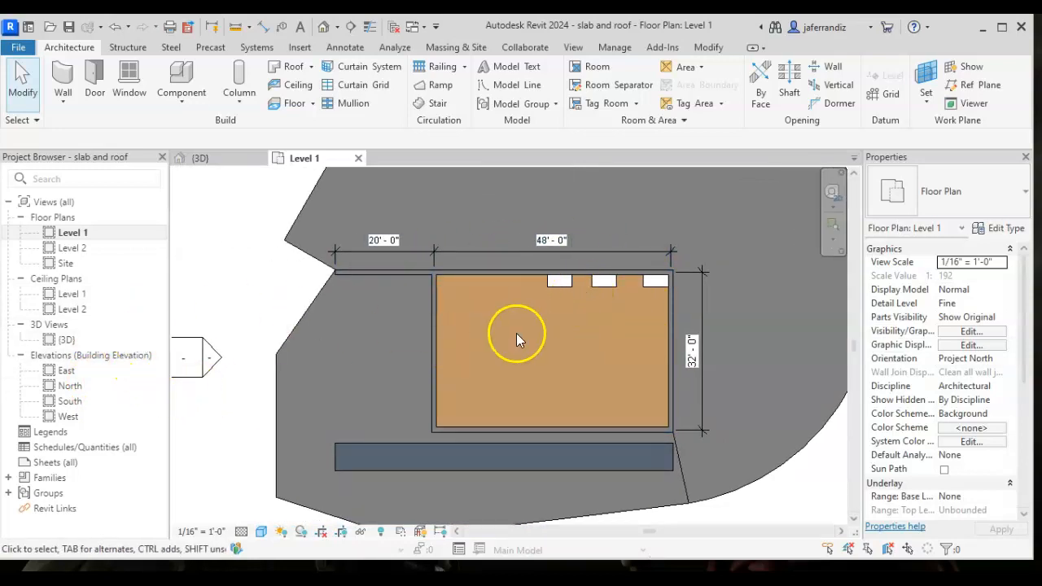
middle_drag(587, 292, 504, 281)
double_click(67, 340)
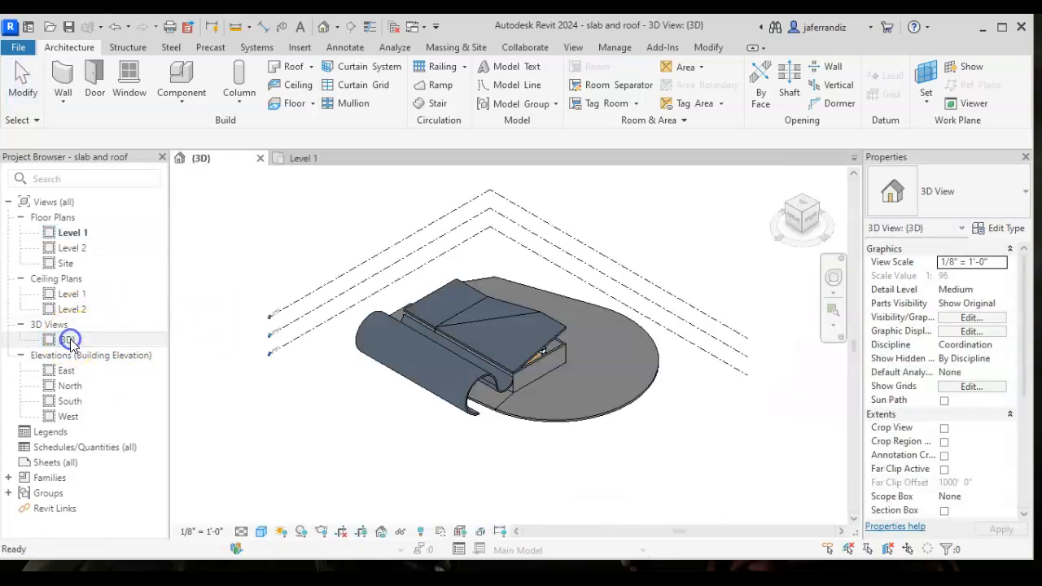
click(517, 320)
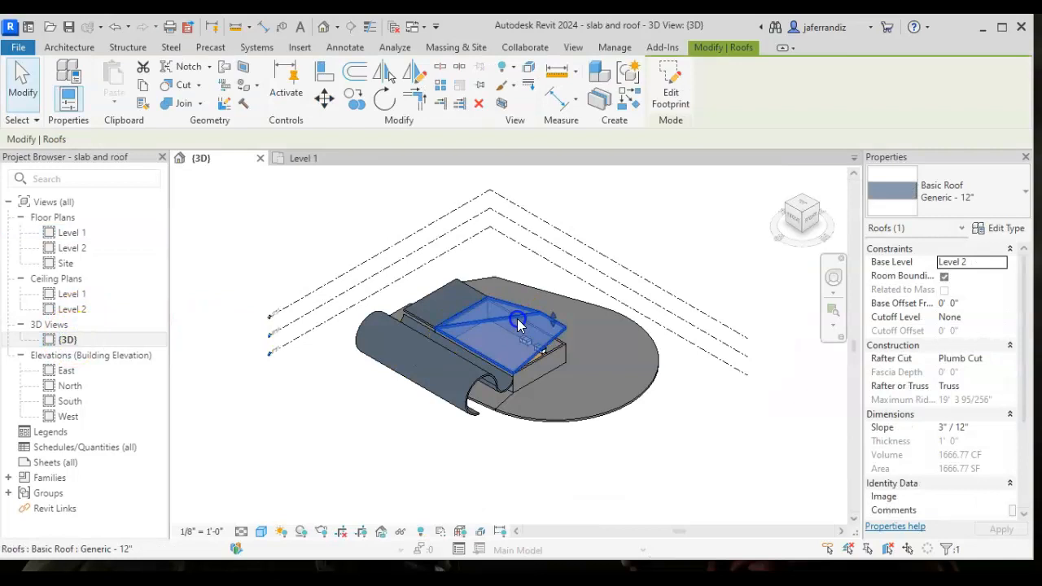
right_click(518, 324)
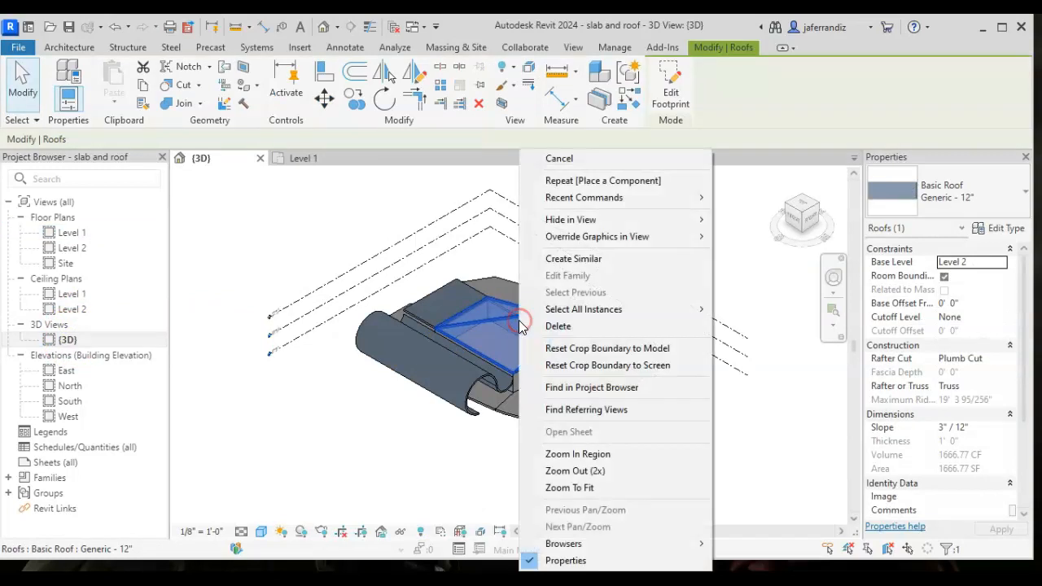
mouse_move(627, 222)
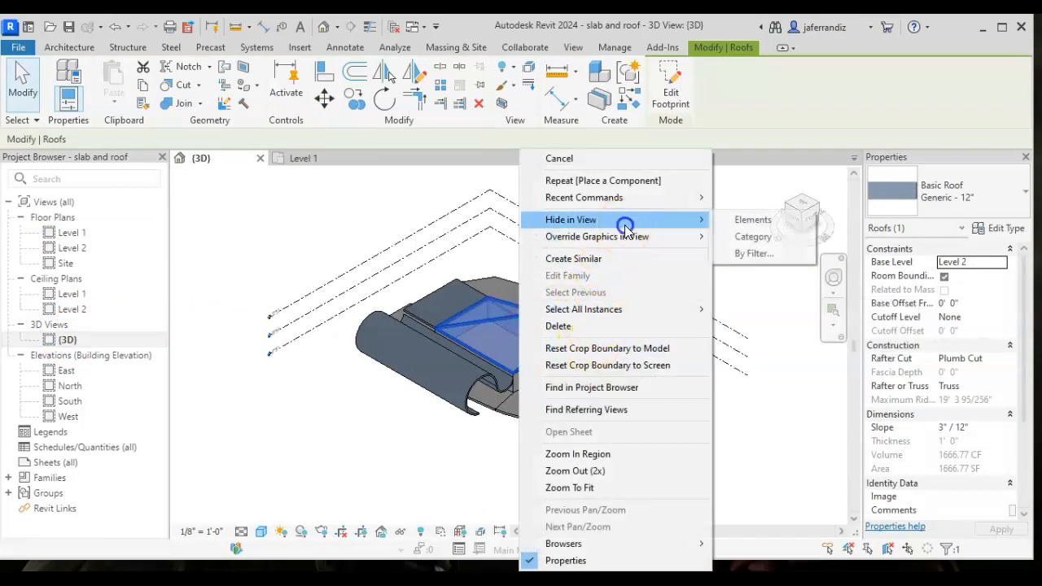
click(741, 219)
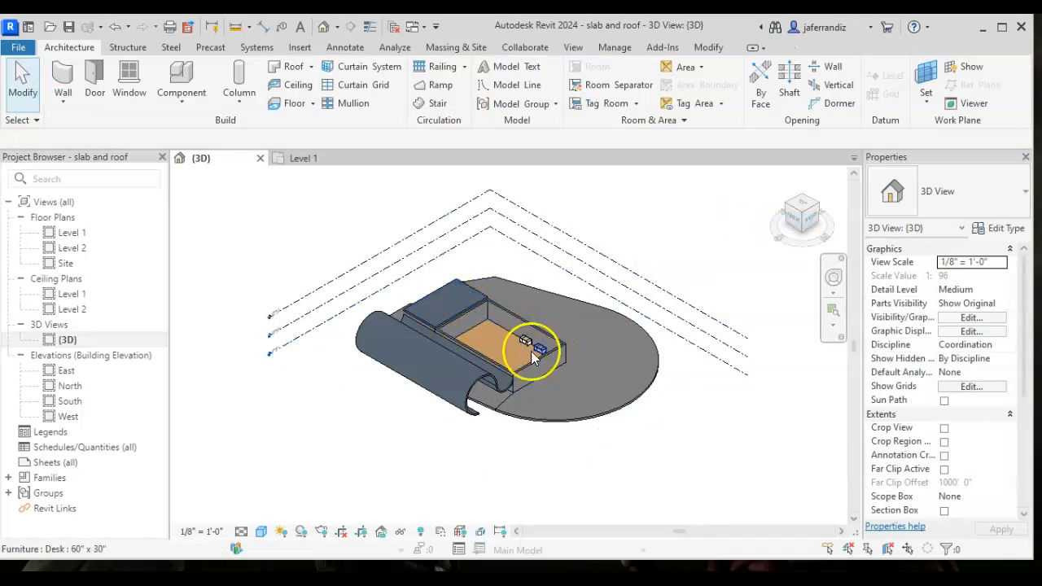
- Examine the three desks from another corner in 3D and compare their placement with the Level 1 floor plan
scroll(537, 349, up, 5)
scroll(525, 344, up, 2)
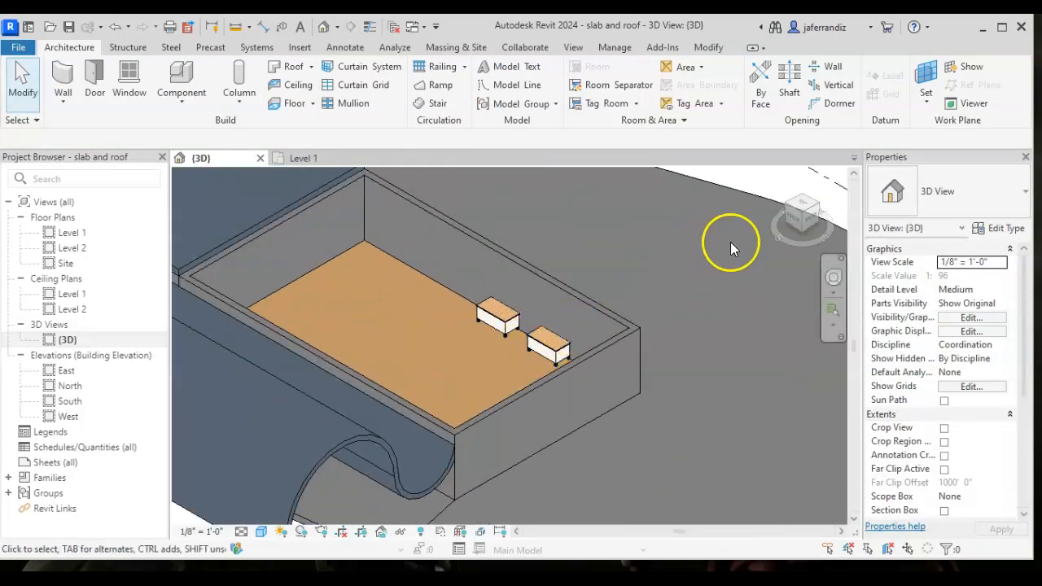
click(784, 204)
scroll(530, 334, up, 6)
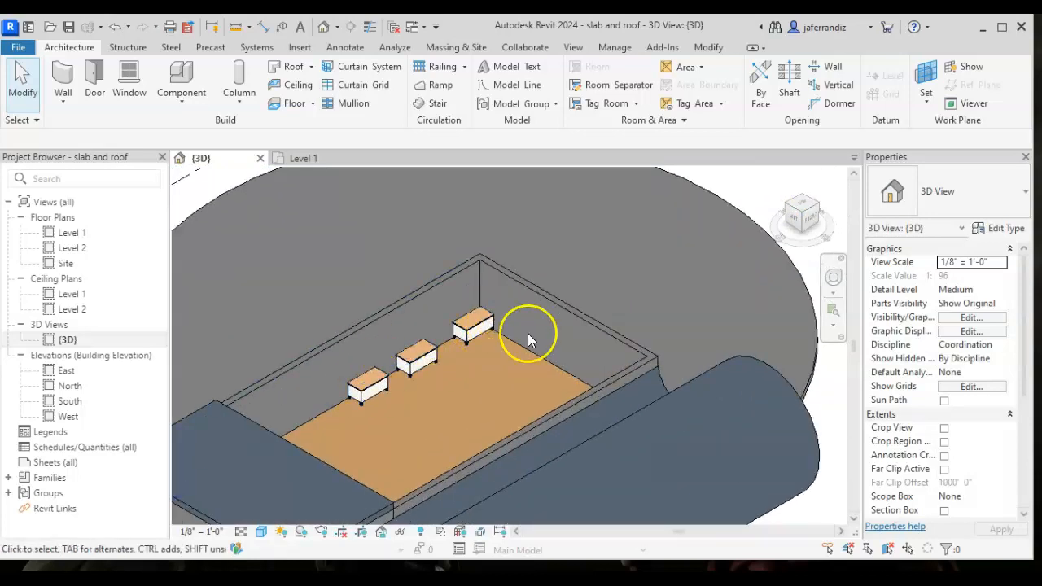
double_click(73, 236)
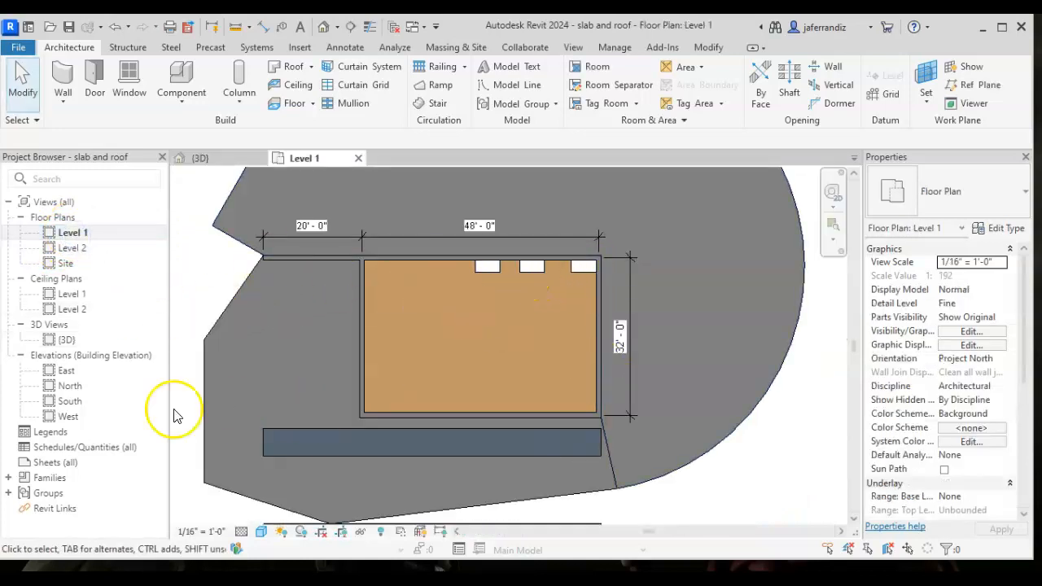
double_click(67, 340)
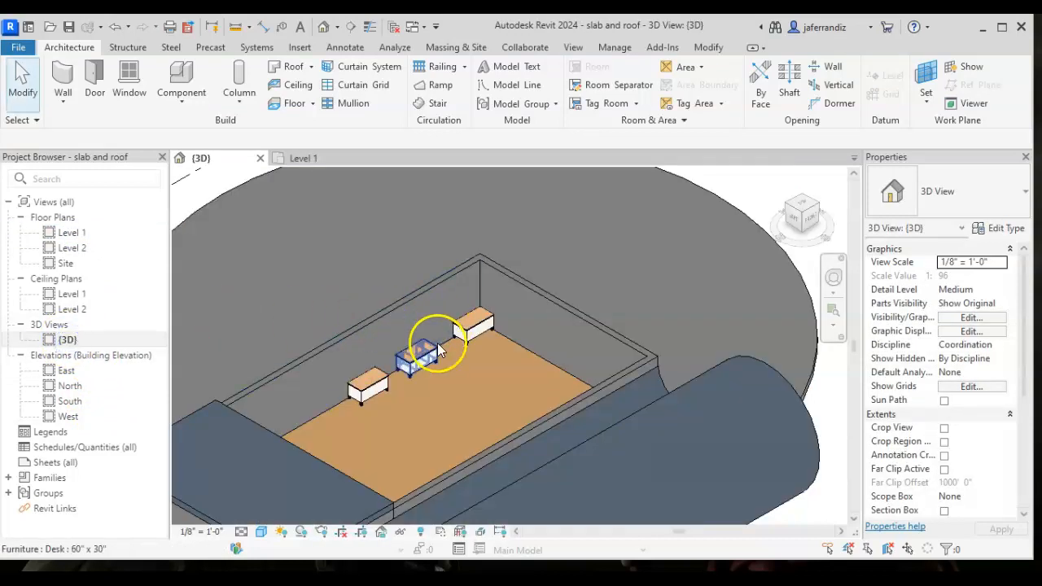
click(476, 332)
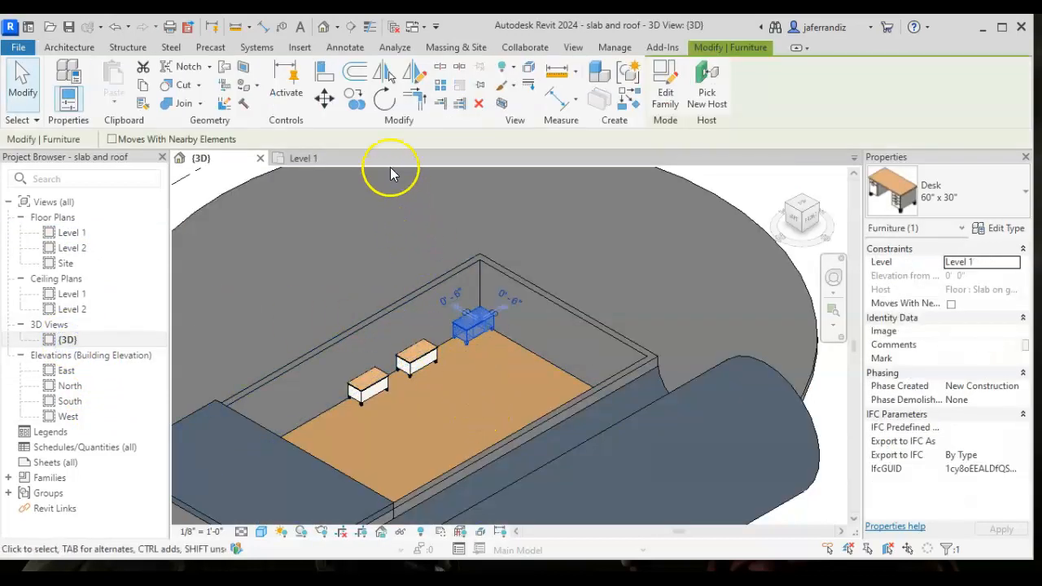
click(394, 100)
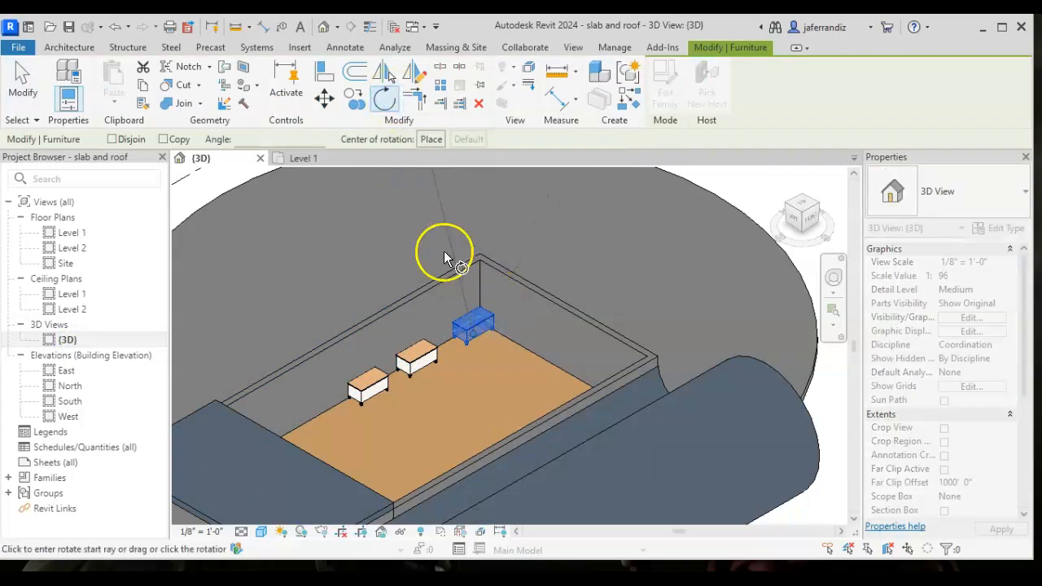
scroll(476, 317, up, 3)
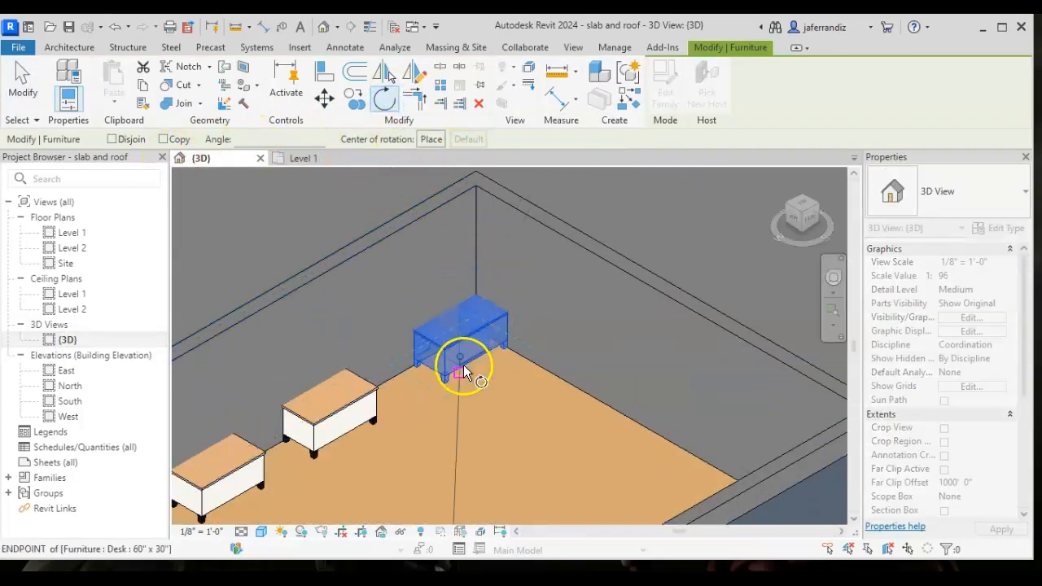
scroll(480, 362, up, 2)
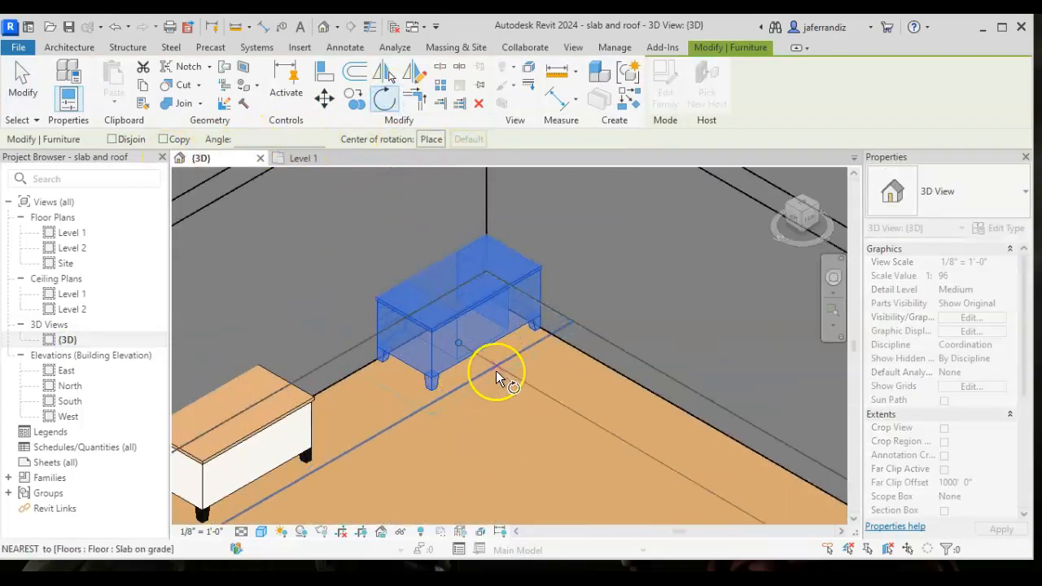
- Rotate the northeast corner desk 180 degrees in the Level 1 floor plan so its drawers face the room
double_click(84, 235)
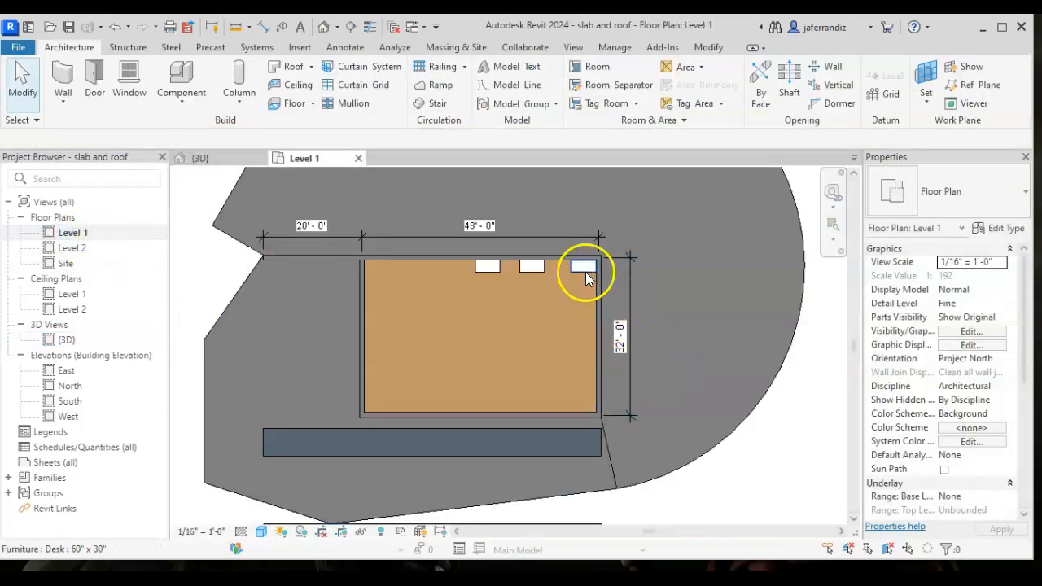
click(586, 272)
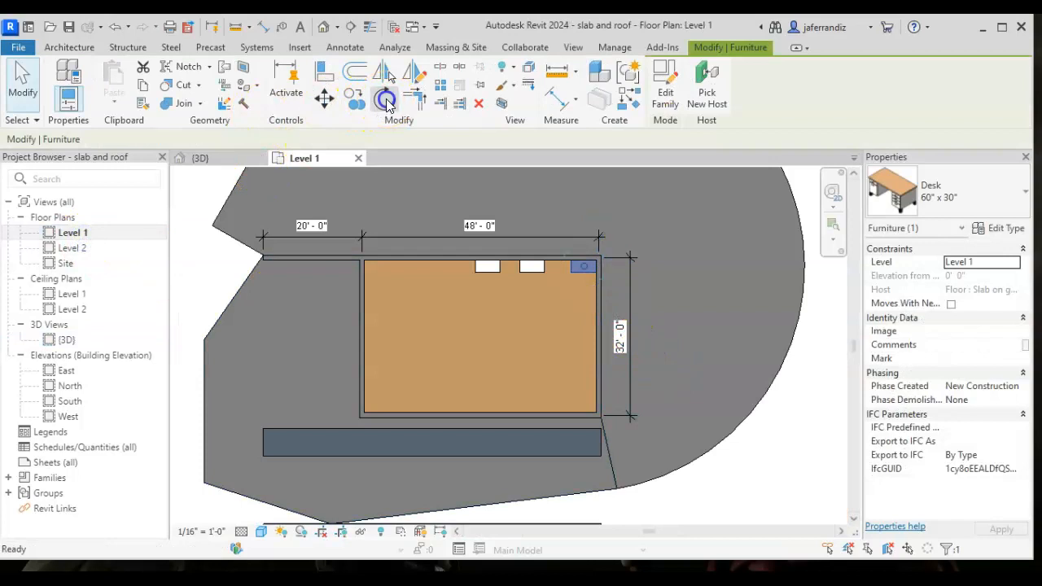
click(386, 99)
scroll(559, 280, up, 4)
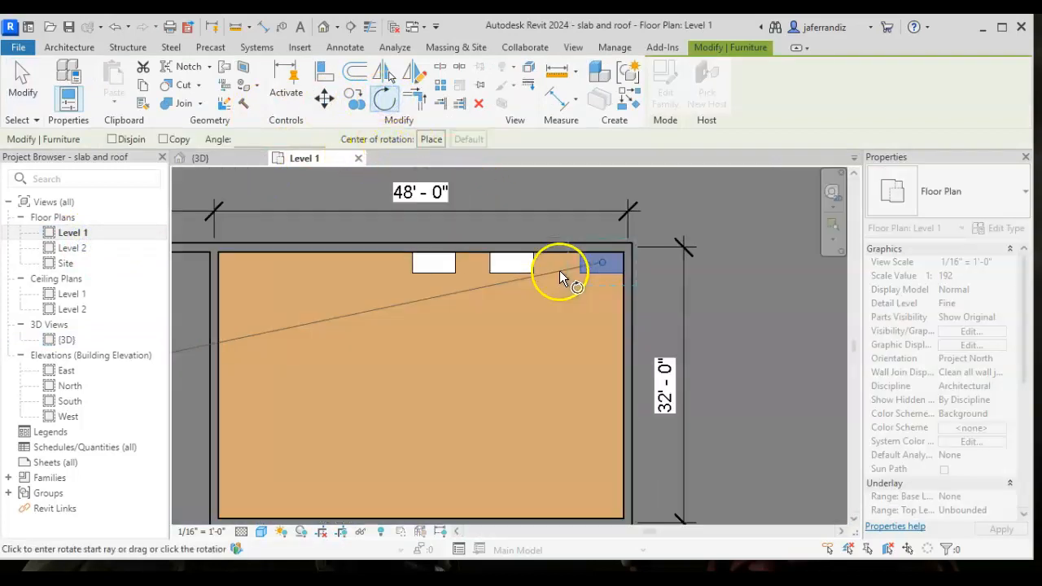
click(557, 261)
click(685, 260)
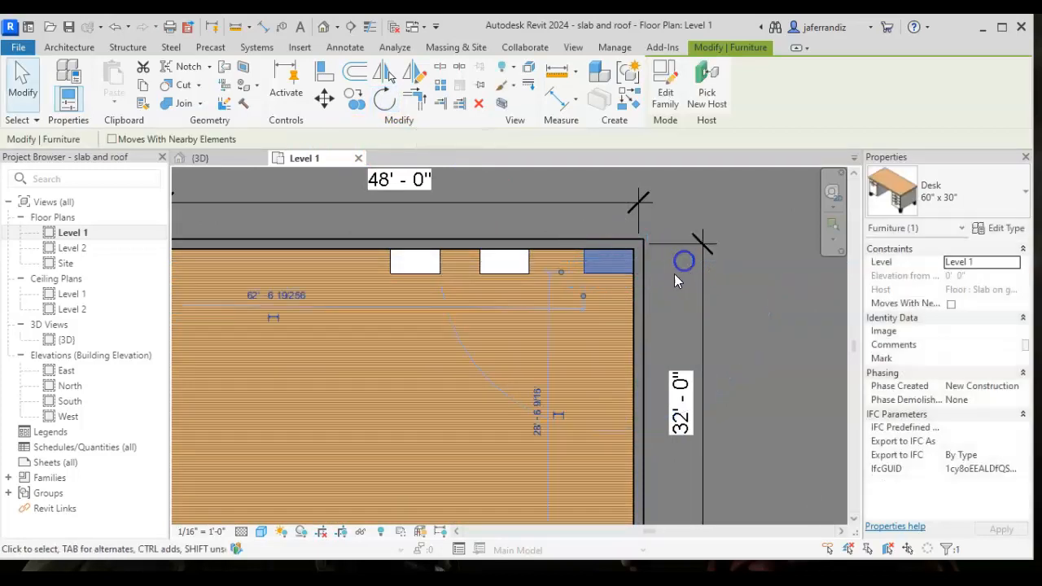
- Examine the rotated corner desk in the {3D} view and compare its orientation with the other two desks
click(69, 340)
double_click(71, 342)
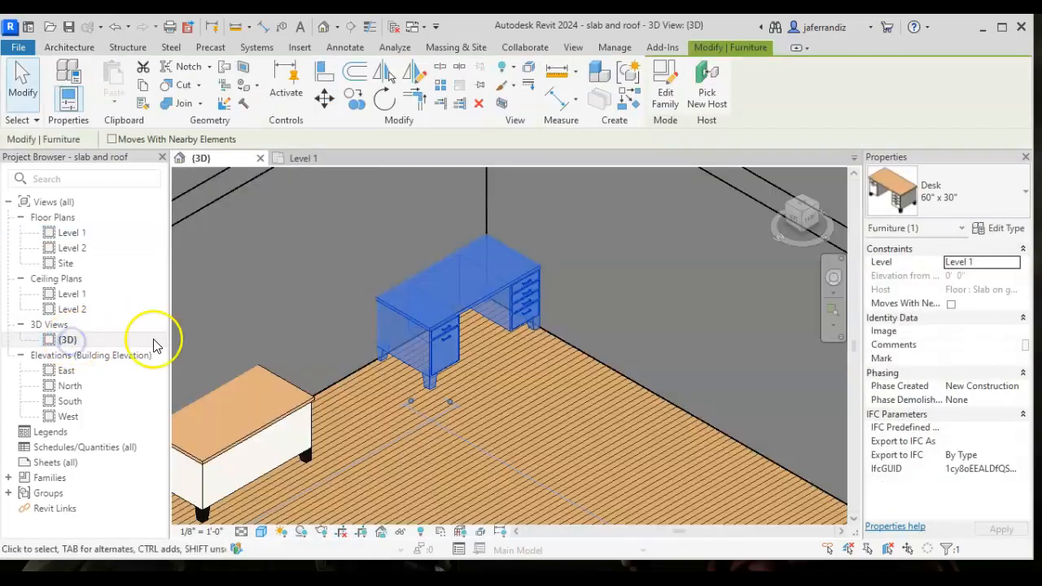
middle_drag(418, 376, 491, 242)
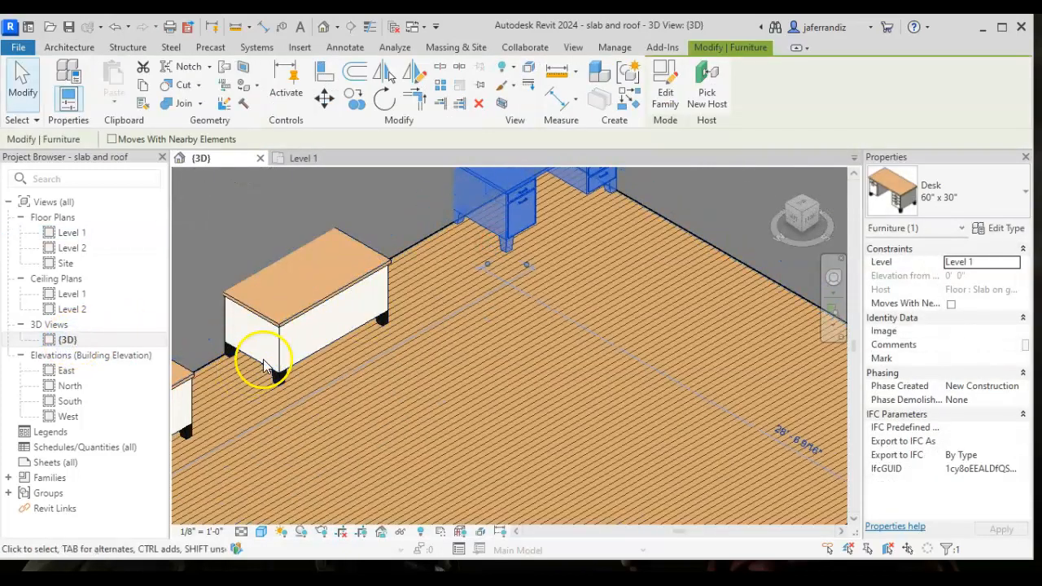
scroll(263, 356, down, 1)
middle_drag(264, 356, 421, 226)
scroll(335, 327, down, 1)
middle_drag(331, 329, 264, 437)
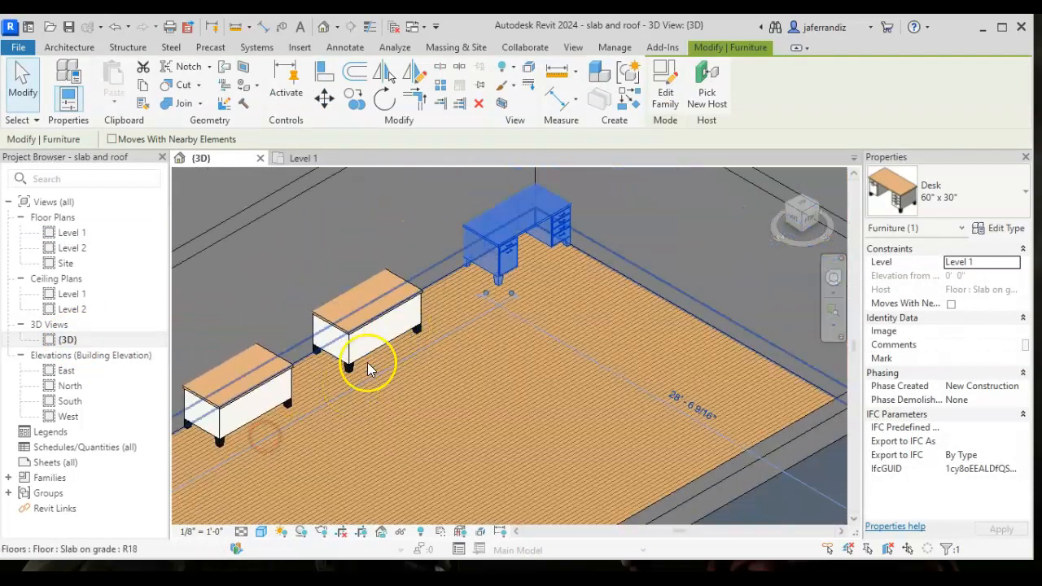
key(Escape)
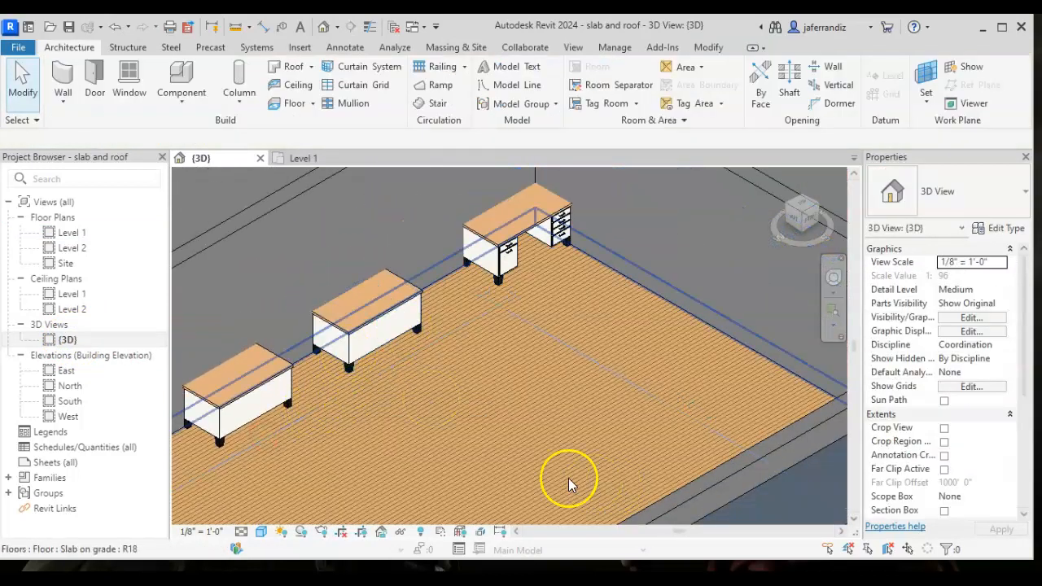
- Delete the middle and westernmost desks along the north wall, keeping only the corner desk
click(379, 322)
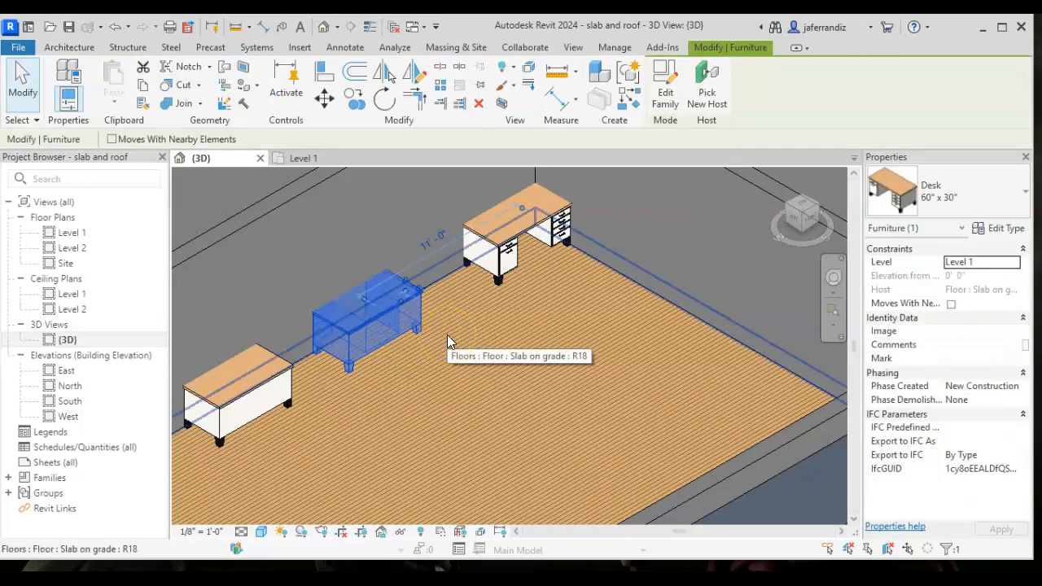
key(Delete)
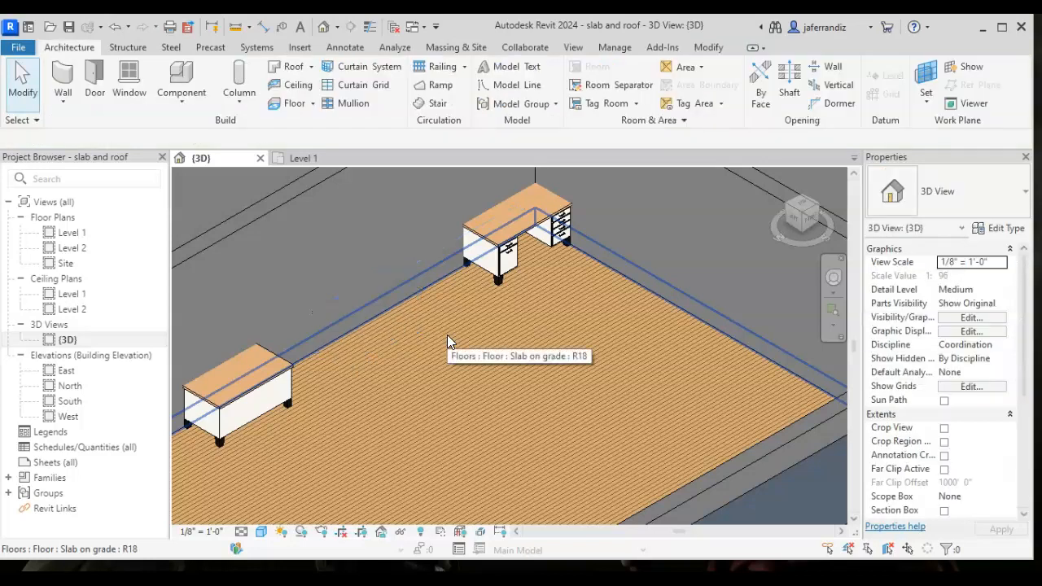
click(262, 389)
key(Delete)
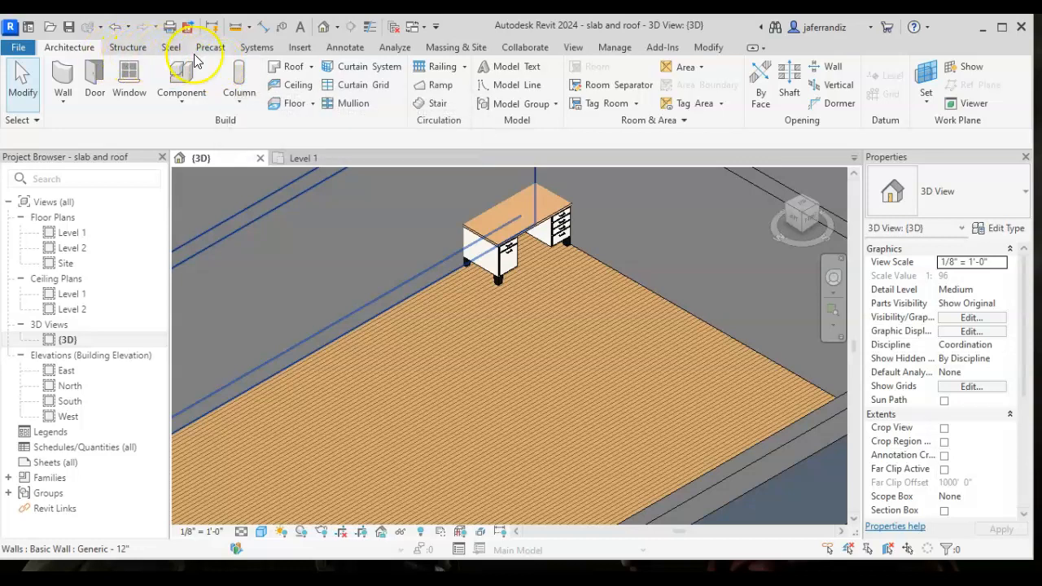
- Open the Autodesk cloud family library, look over its categories and search it for "chair"
click(301, 50)
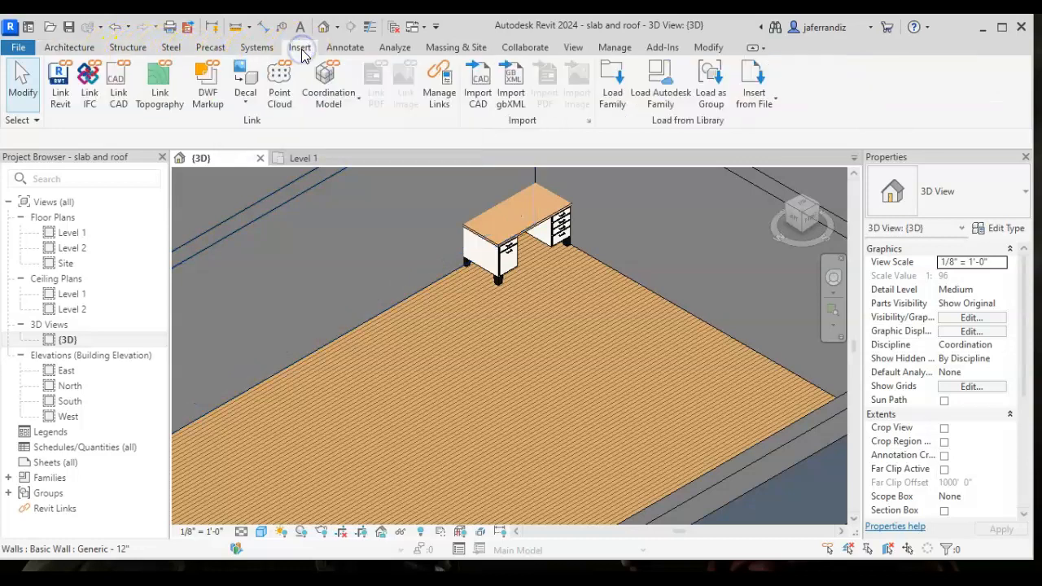
click(662, 100)
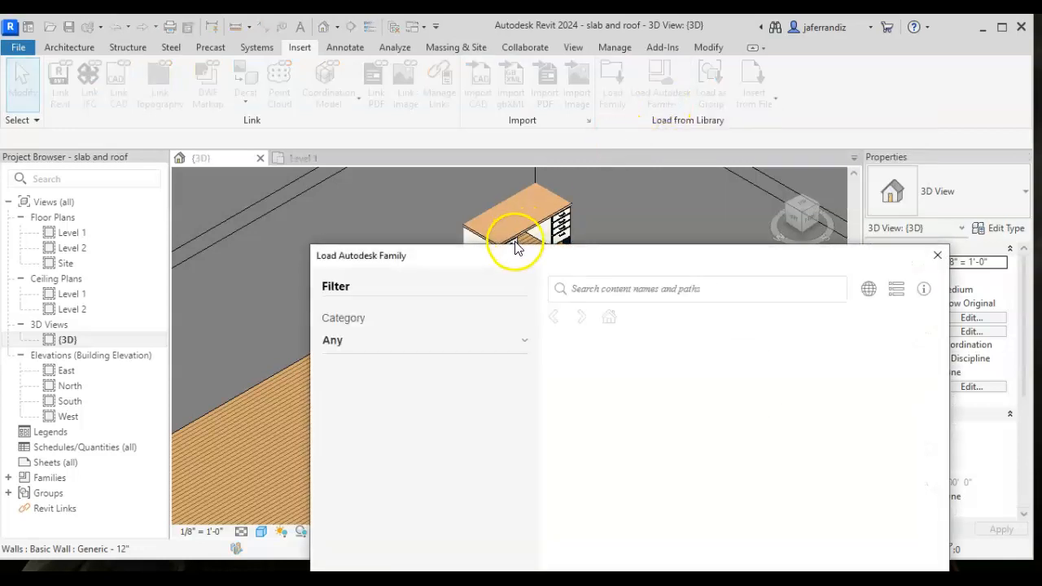
drag(519, 261, 422, 61)
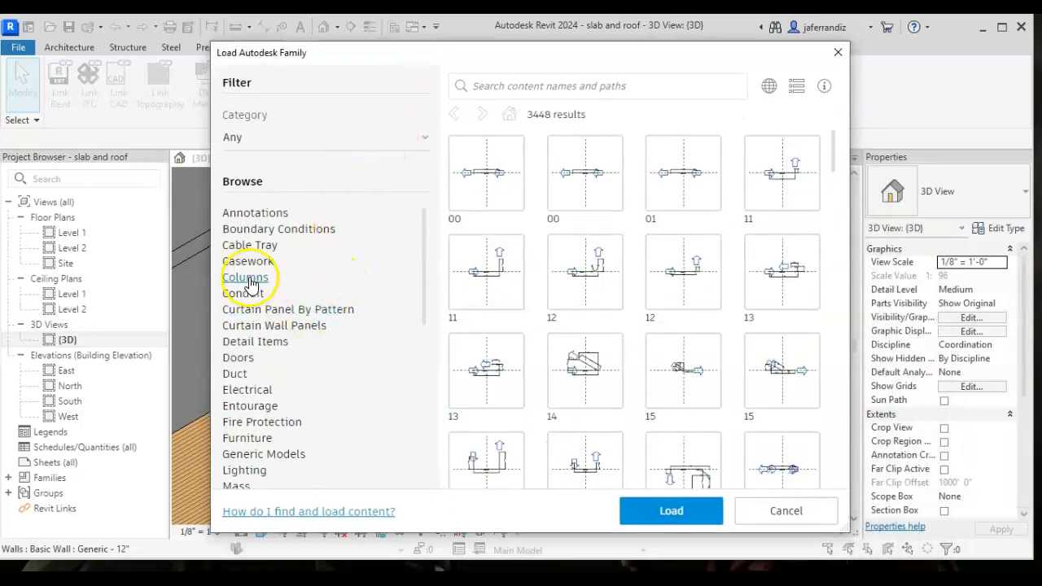
scroll(265, 253, down, 5)
scroll(287, 321, up, 5)
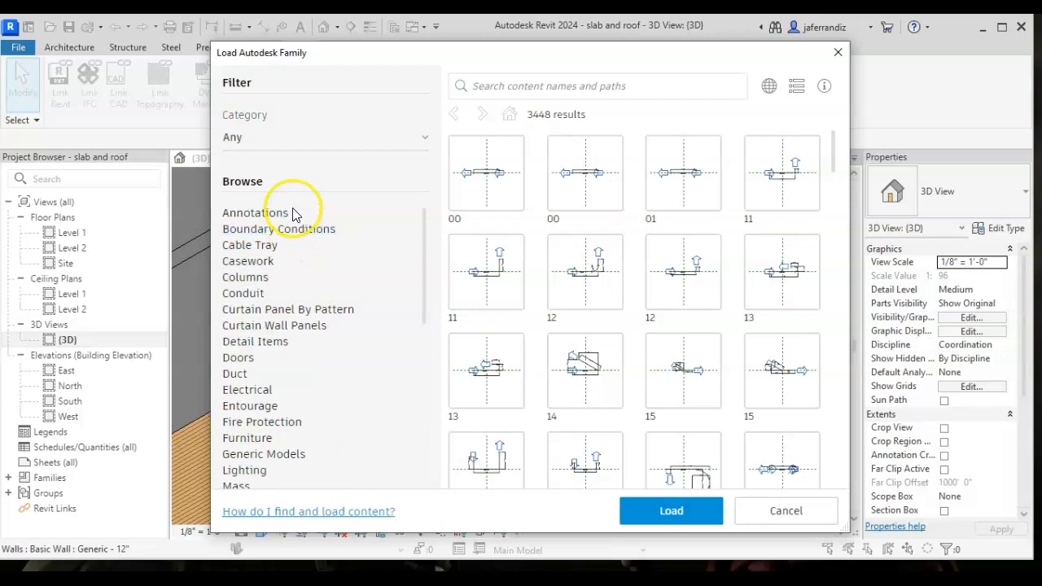
click(279, 140)
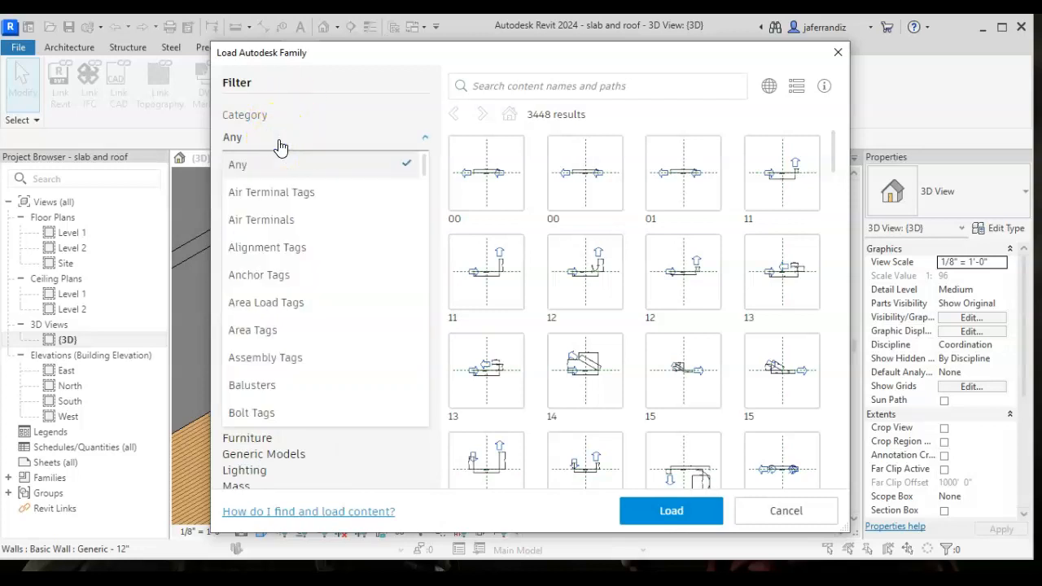
click(279, 140)
click(505, 86)
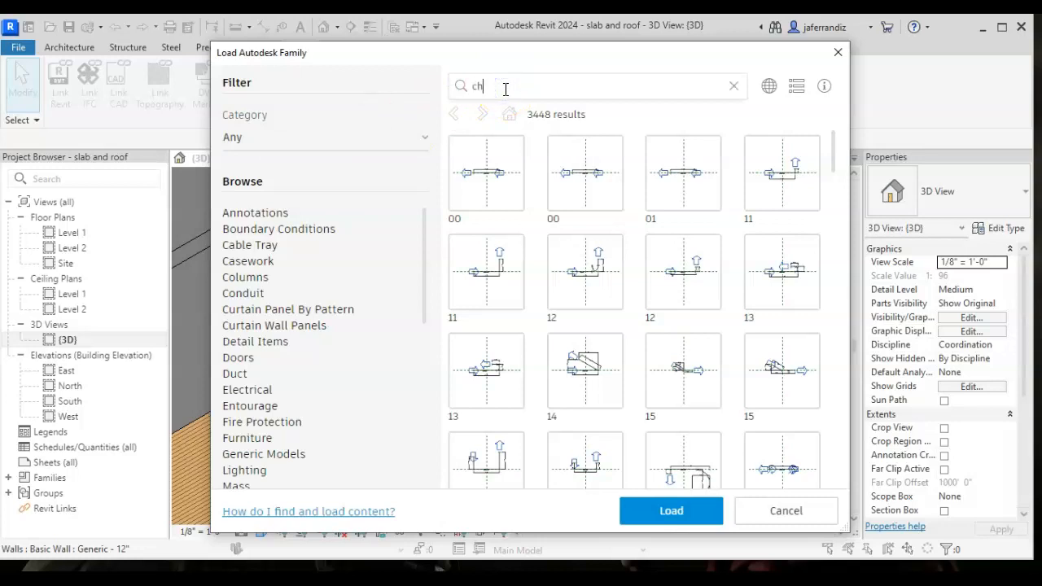
text(chair)
key(Return)
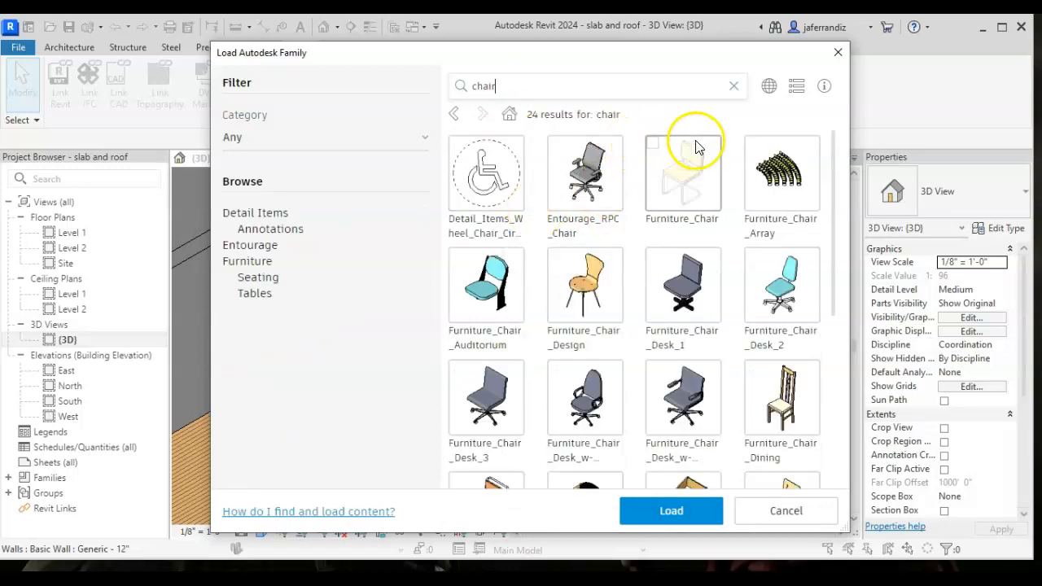
- Select the Furniture_Chair_Desk_3 family from the chair results and load it into the project
scroll(736, 307, down, 3)
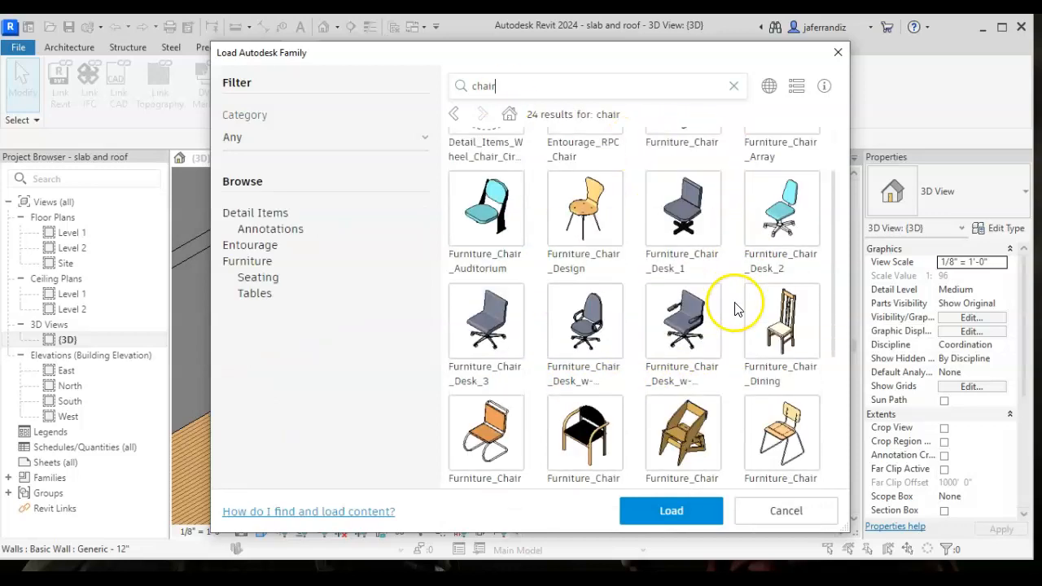
scroll(530, 319, up, 3)
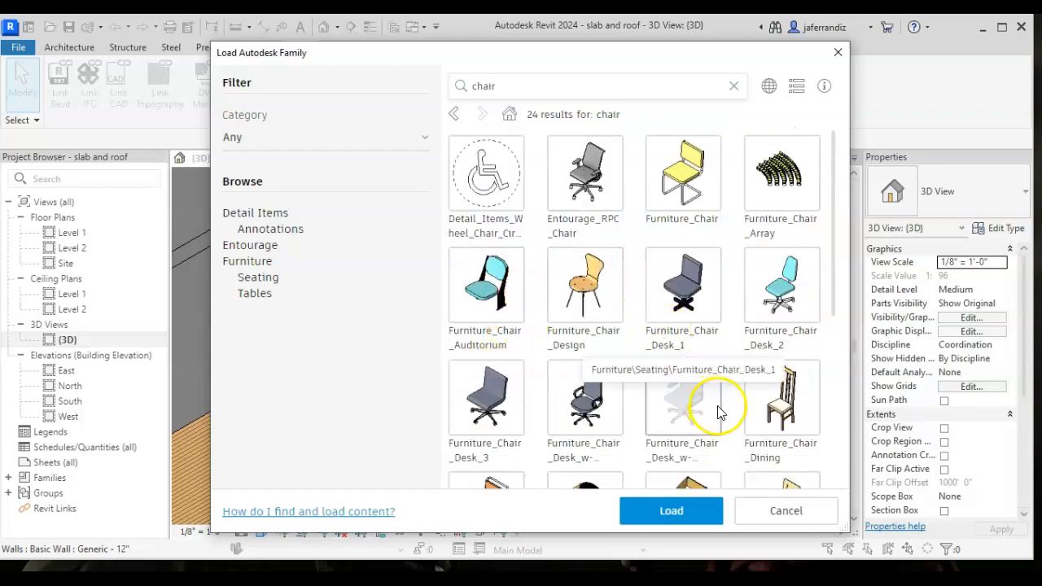
click(499, 407)
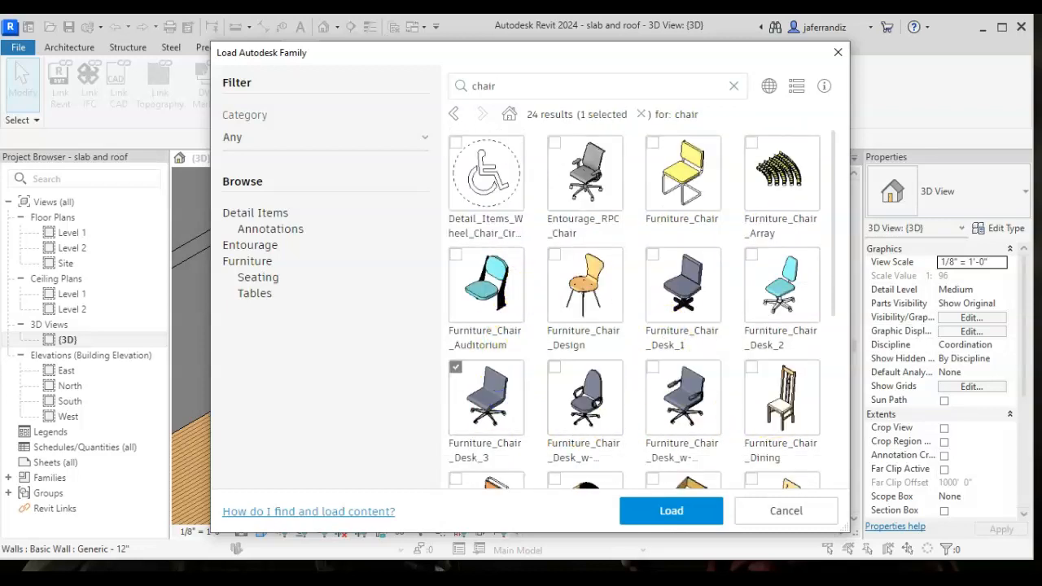
click(671, 513)
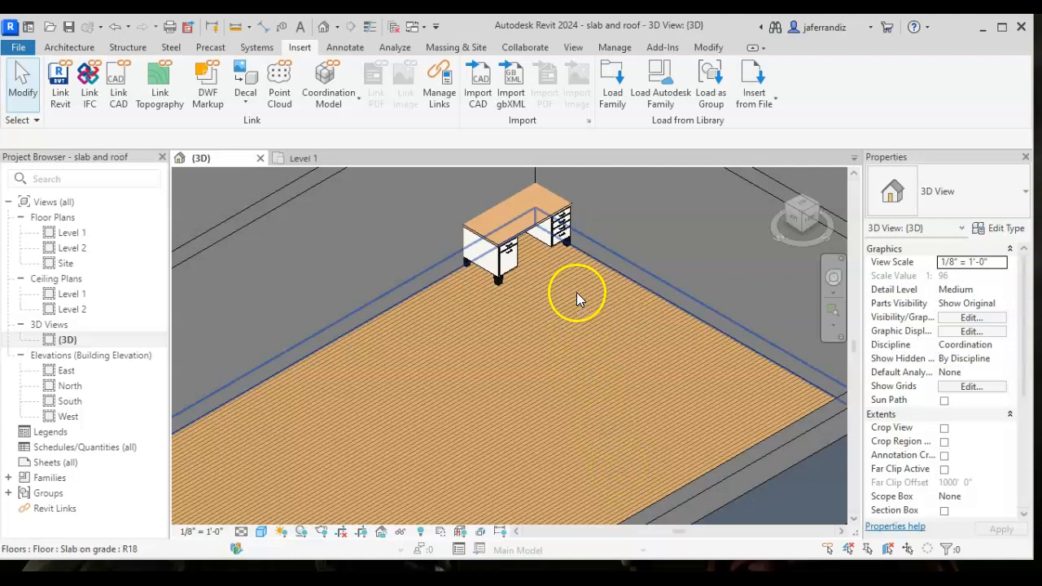
- Place one Furniture_Chair_Desk_3 Chair-Task component at the kneehole of the corner desk in the 3D view
click(71, 47)
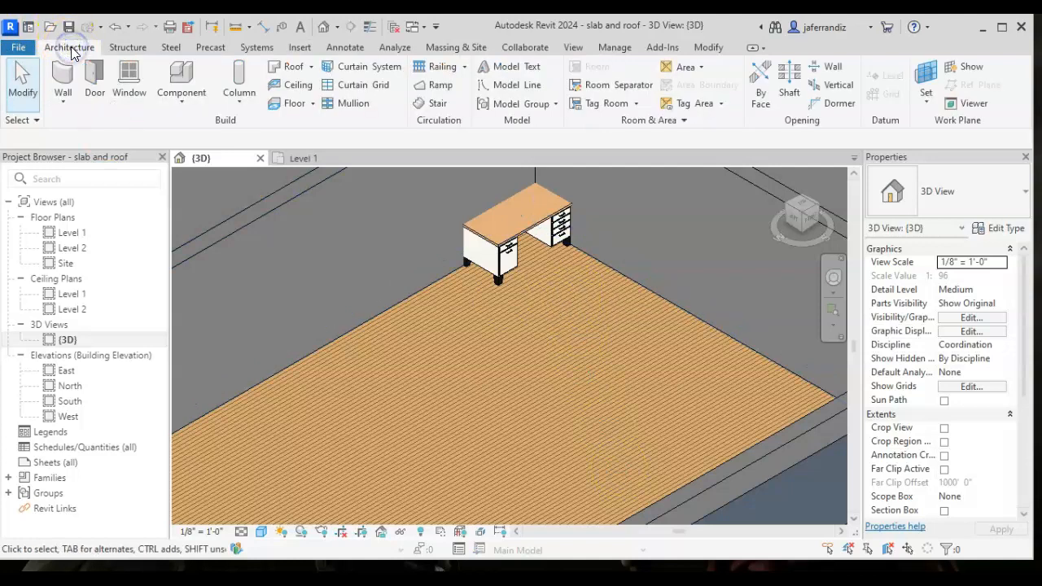
click(189, 98)
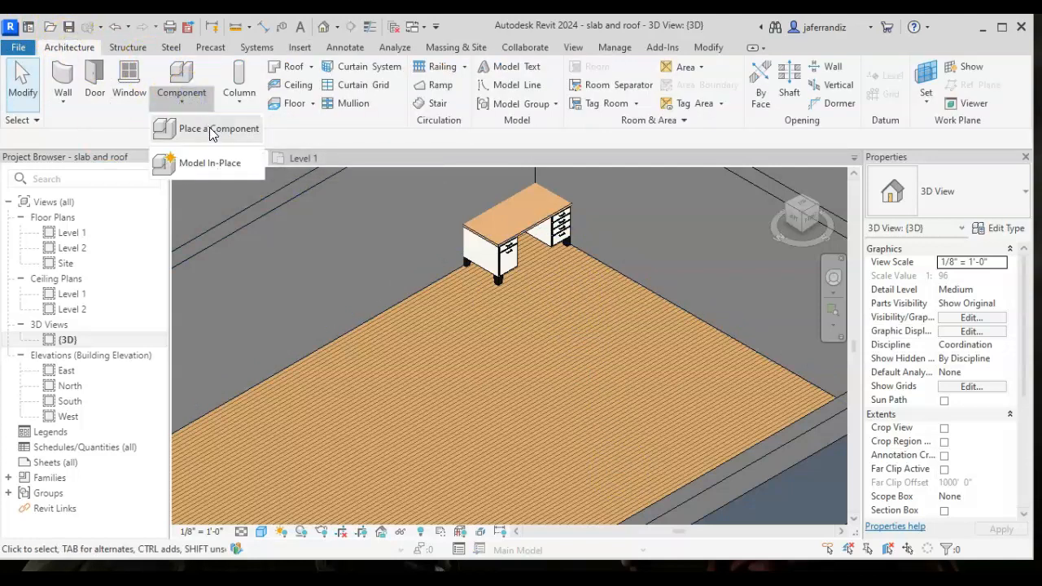
click(210, 132)
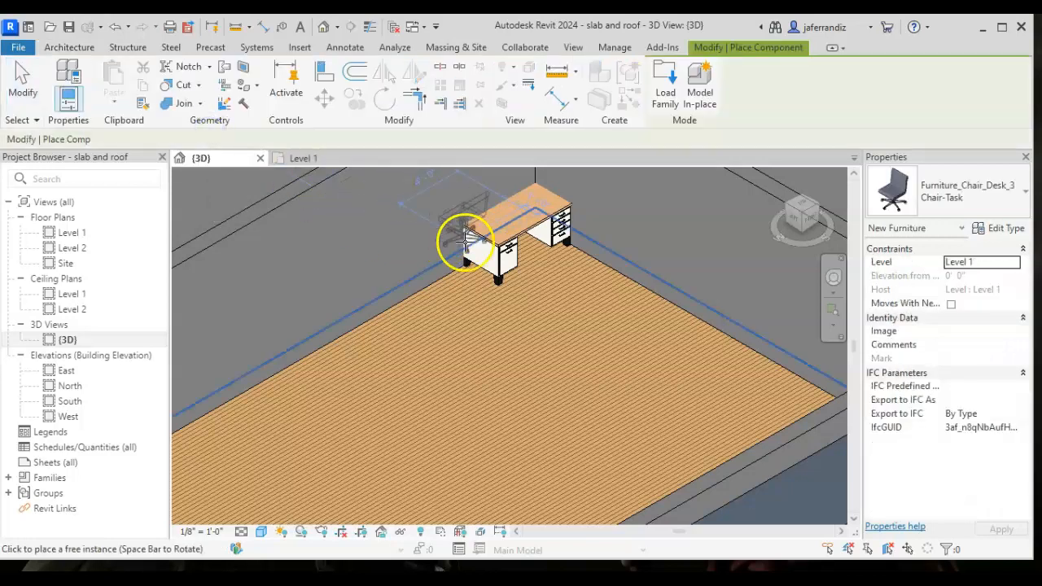
click(548, 271)
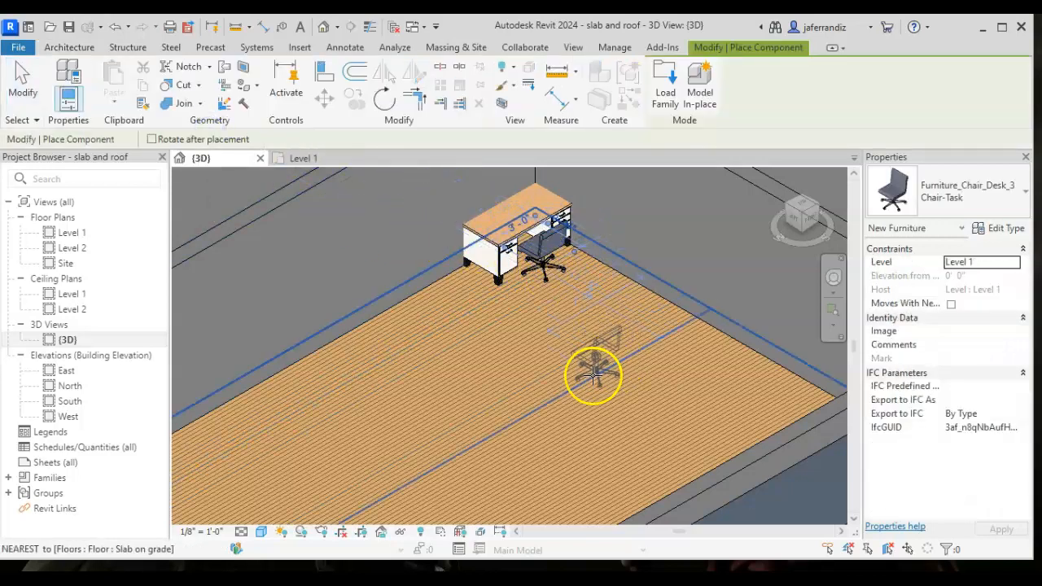
key(Escape)
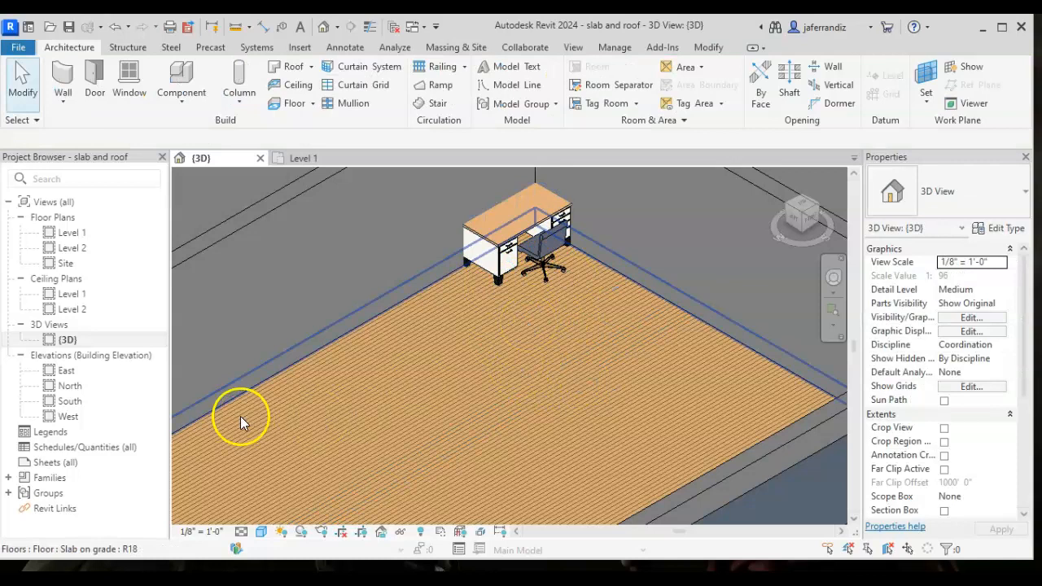
- In the Level 1 floor plan, place an RPC Tree - Deciduous Lombardy Poplar - 40' outside the north wall near its east end
double_click(70, 233)
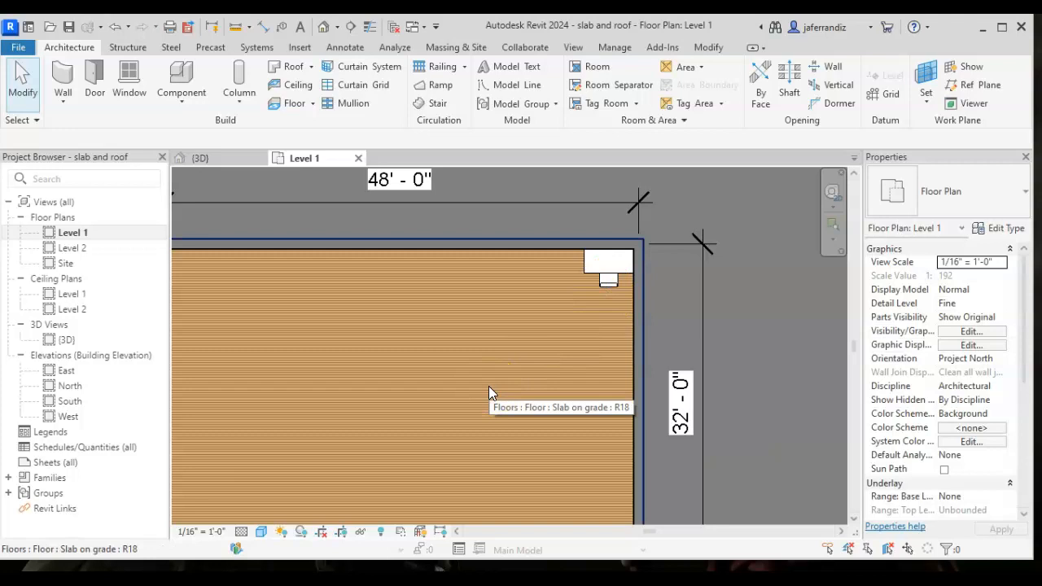
scroll(604, 329, down, 3)
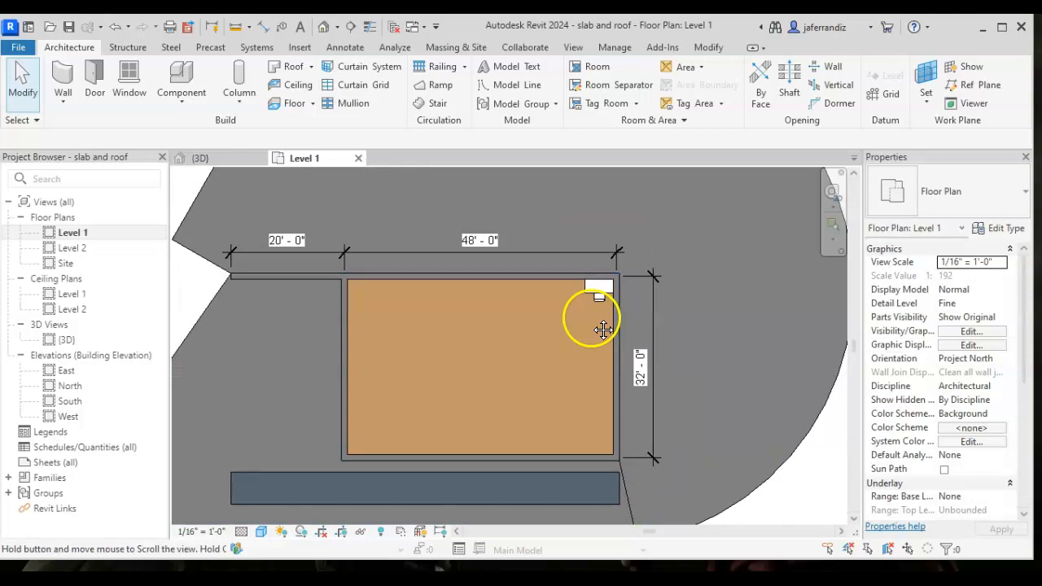
middle_drag(603, 329, 531, 333)
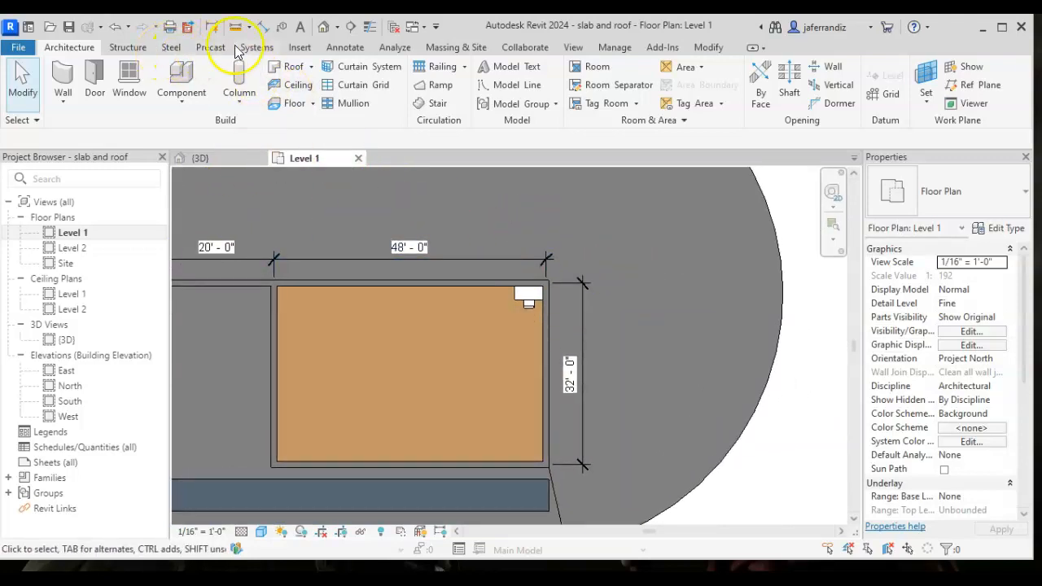
click(197, 103)
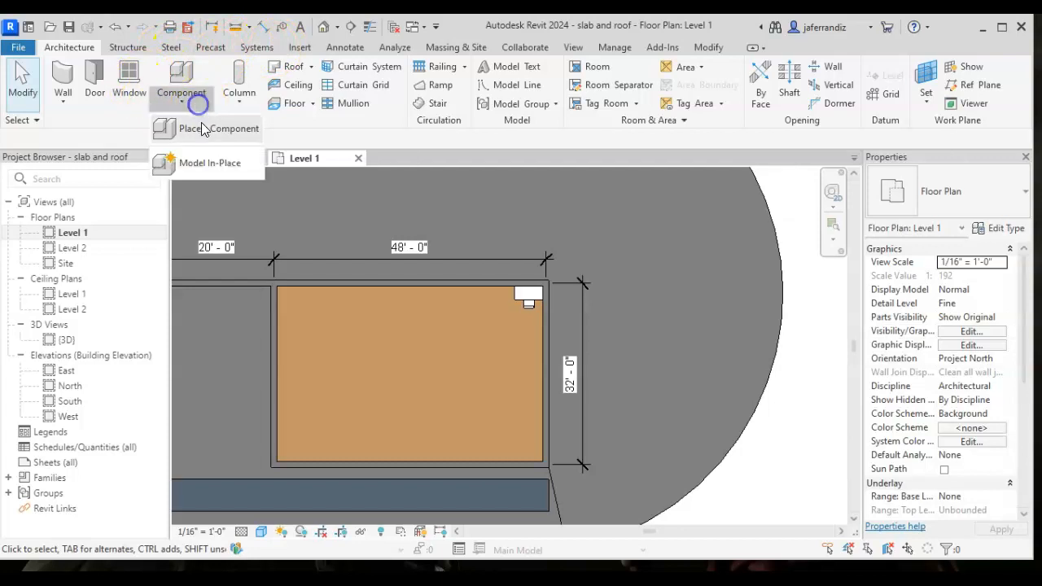
click(204, 128)
click(1004, 189)
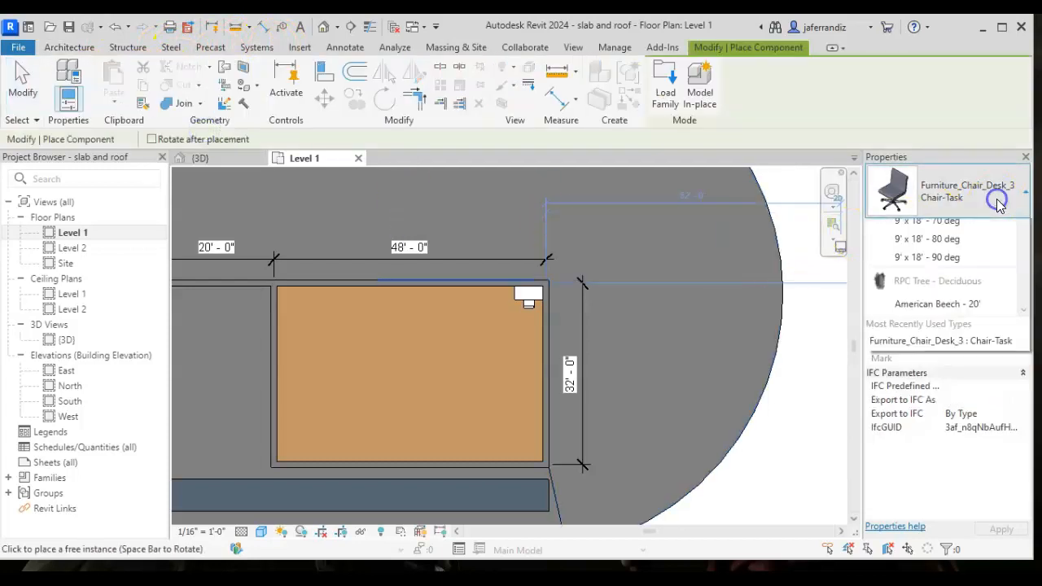
scroll(981, 342, down, 6)
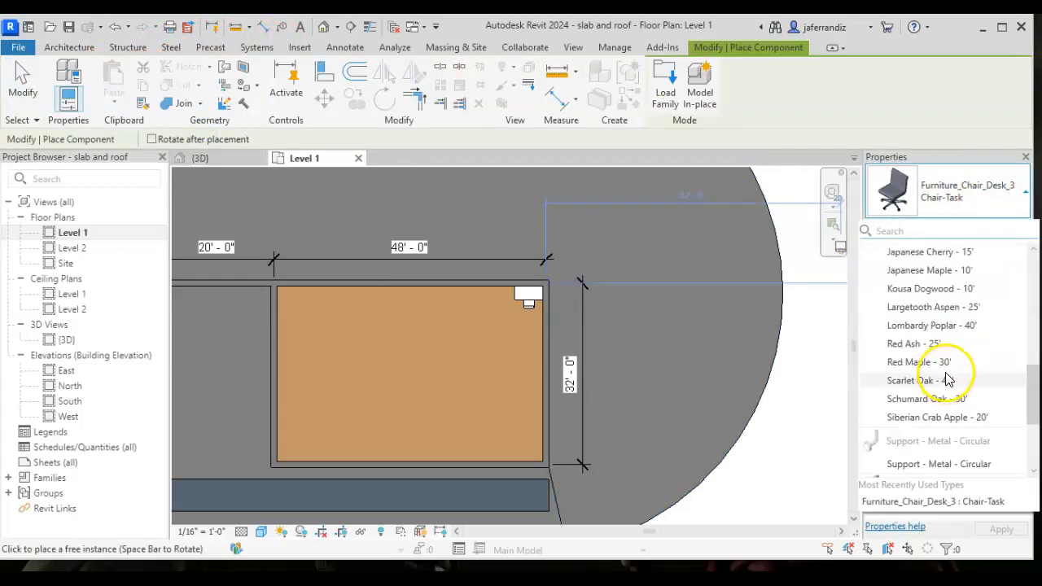
click(943, 325)
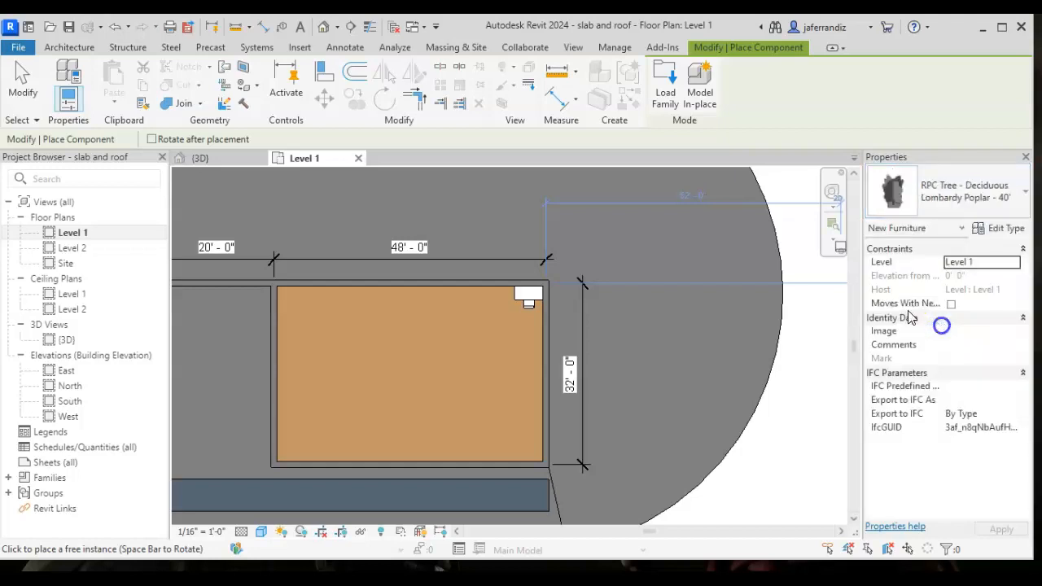
click(478, 206)
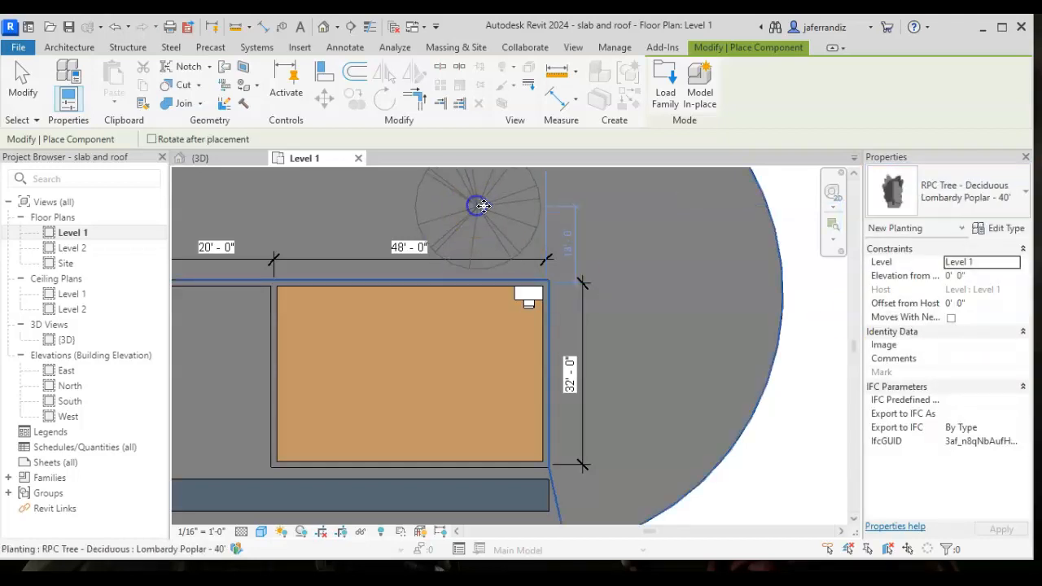
- Place an RPC Tree - Deciduous Scarlet Oak - 42' outside the building, east of its northeast corner
click(928, 191)
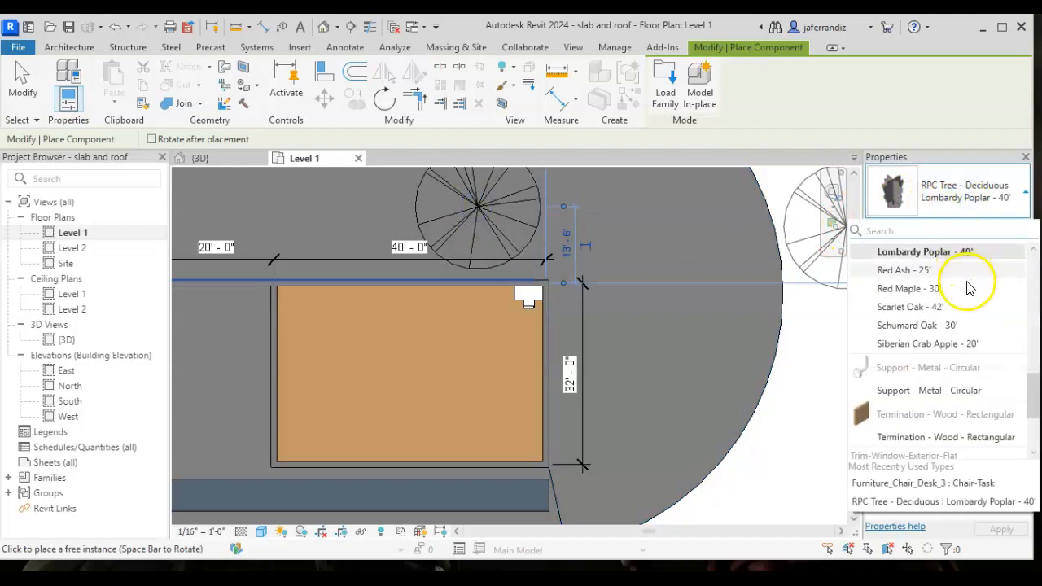
scroll(964, 309, down, 3)
scroll(963, 319, up, 5)
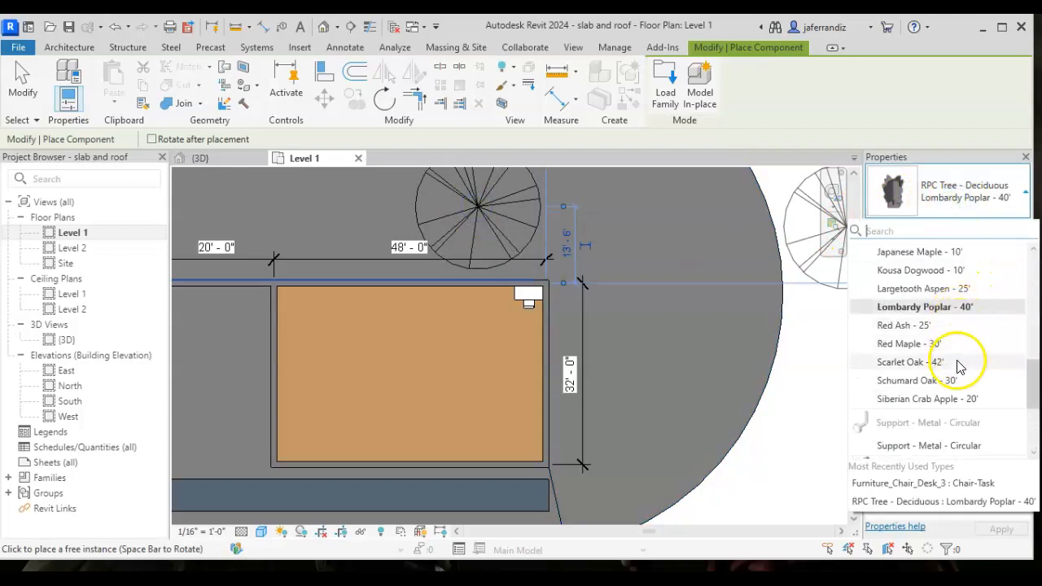
click(961, 361)
click(689, 257)
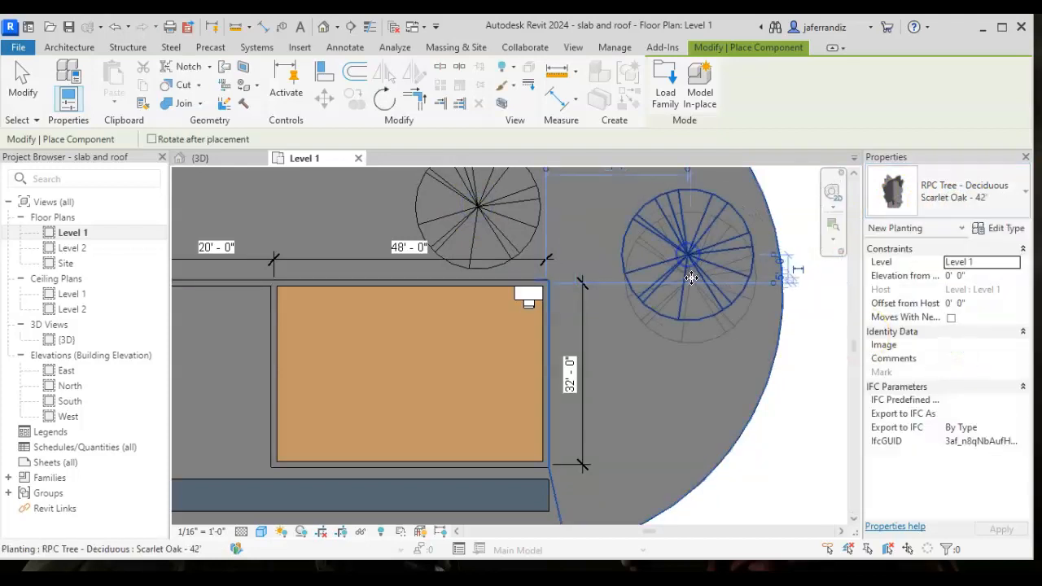
key(Escape)
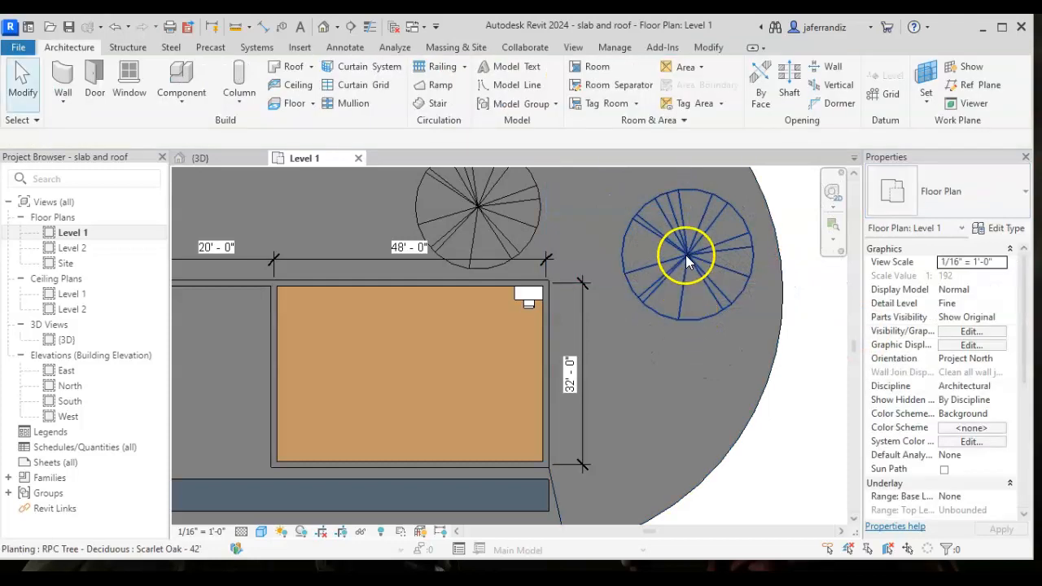
click(692, 296)
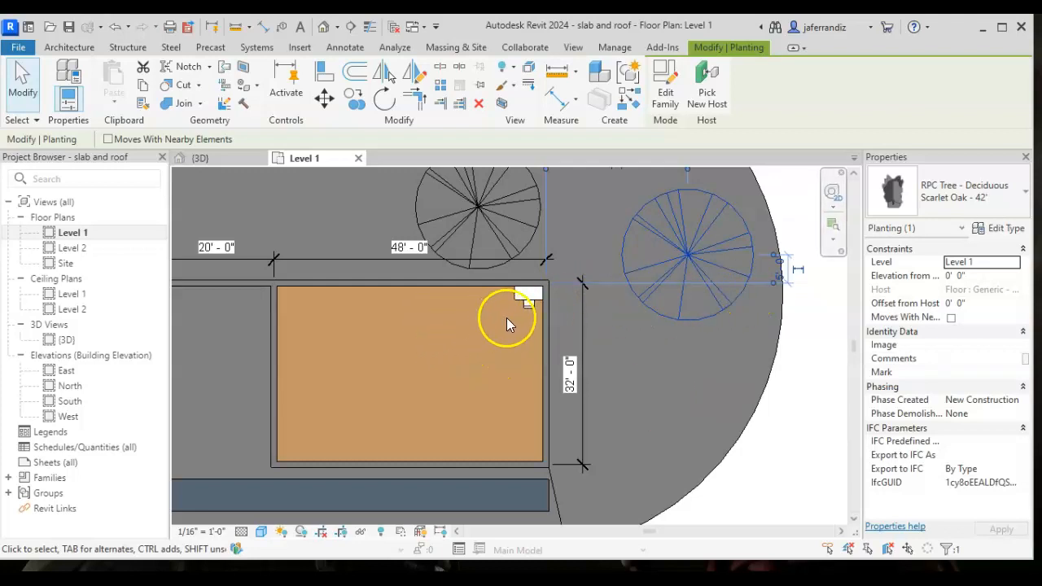
click(646, 323)
- Create an in-place Furniture model named Table 40x40 20" height and start a solid extrusion in it
scroll(400, 298, up, 1)
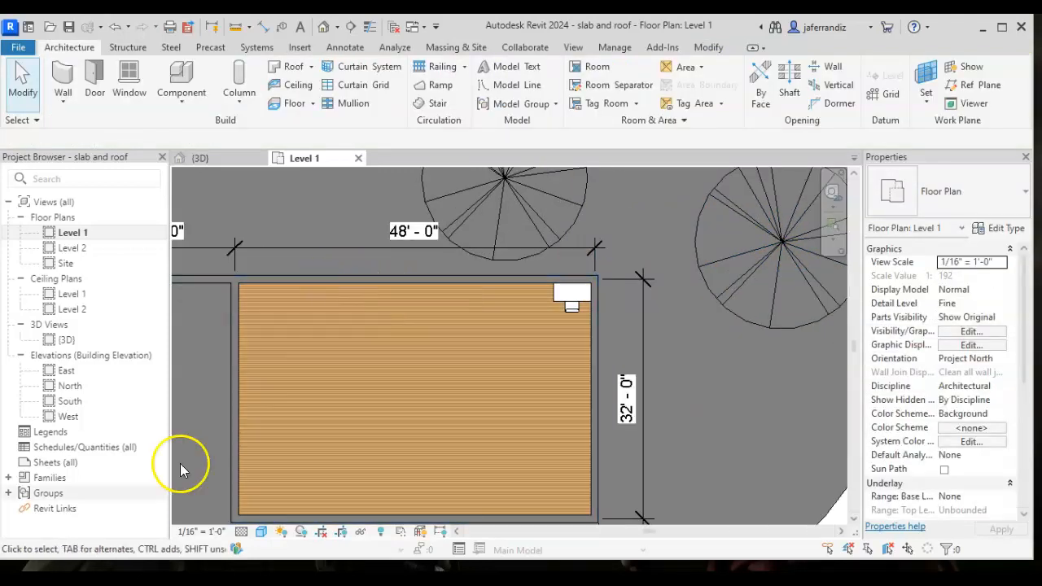
click(179, 96)
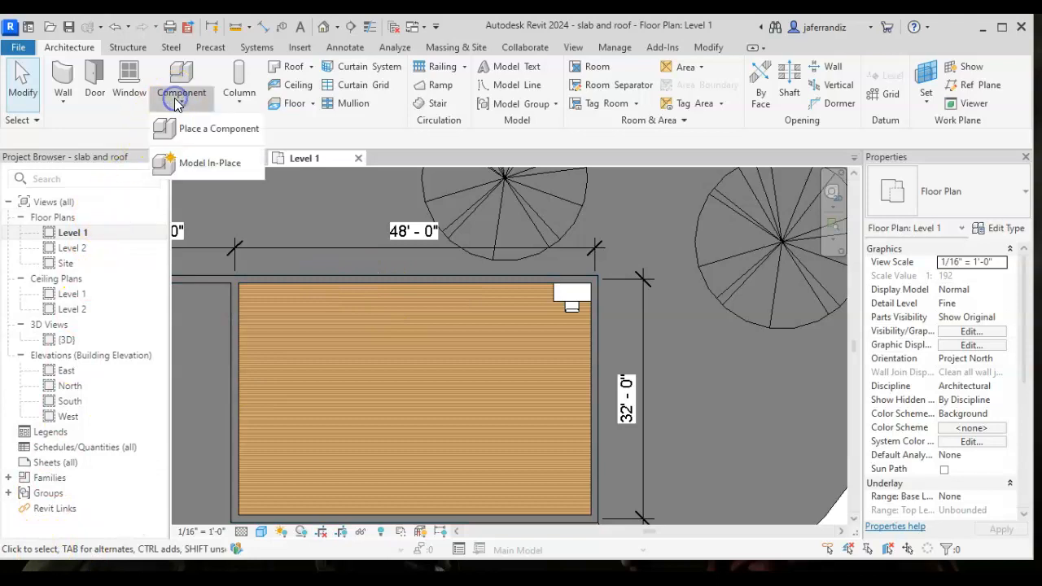
click(215, 165)
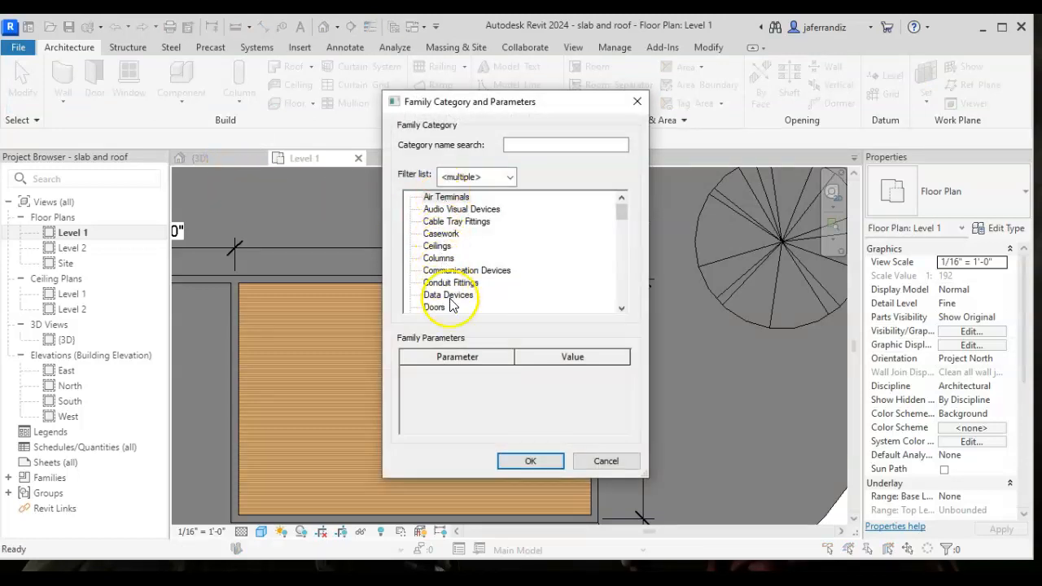
scroll(447, 259, down, 2)
scroll(447, 252, down, 4)
click(443, 258)
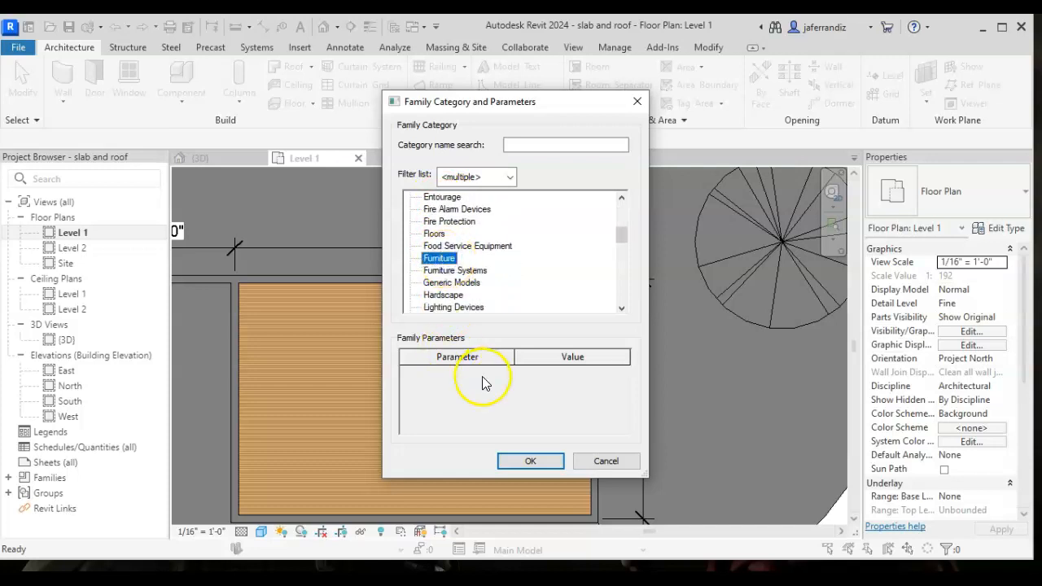
click(530, 461)
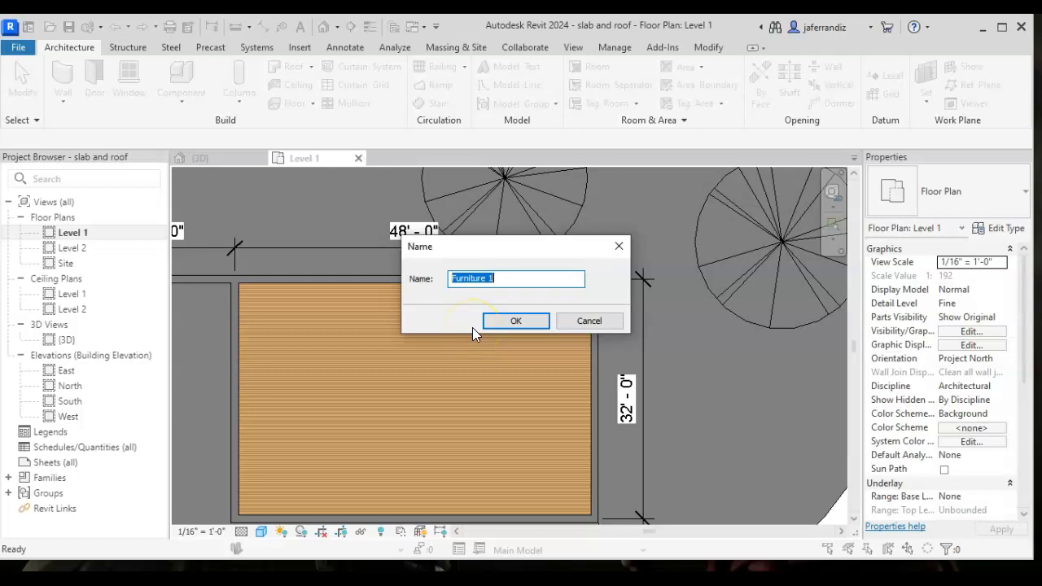
text(Table 40x40 20" height)
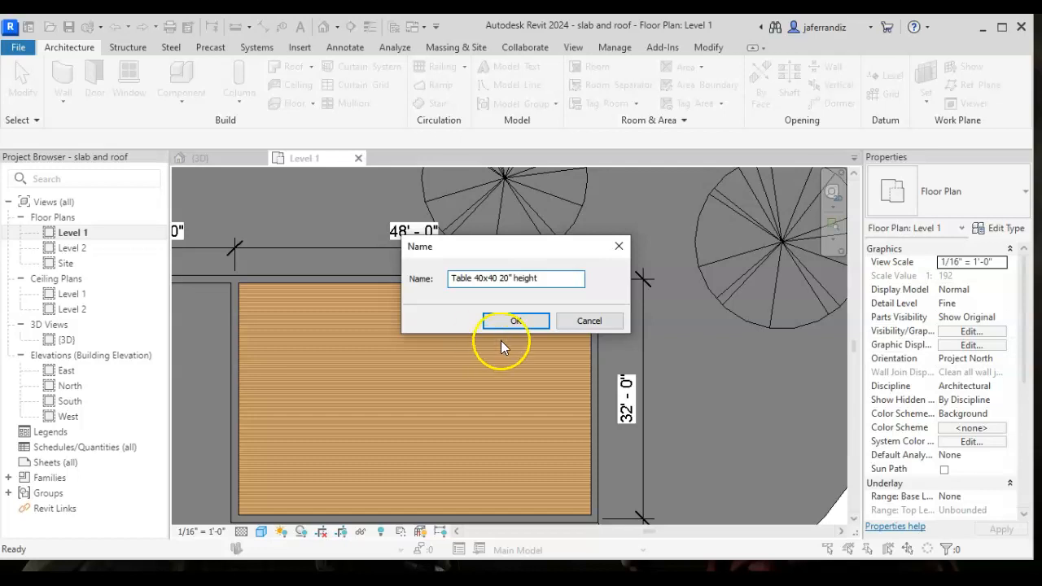
click(515, 322)
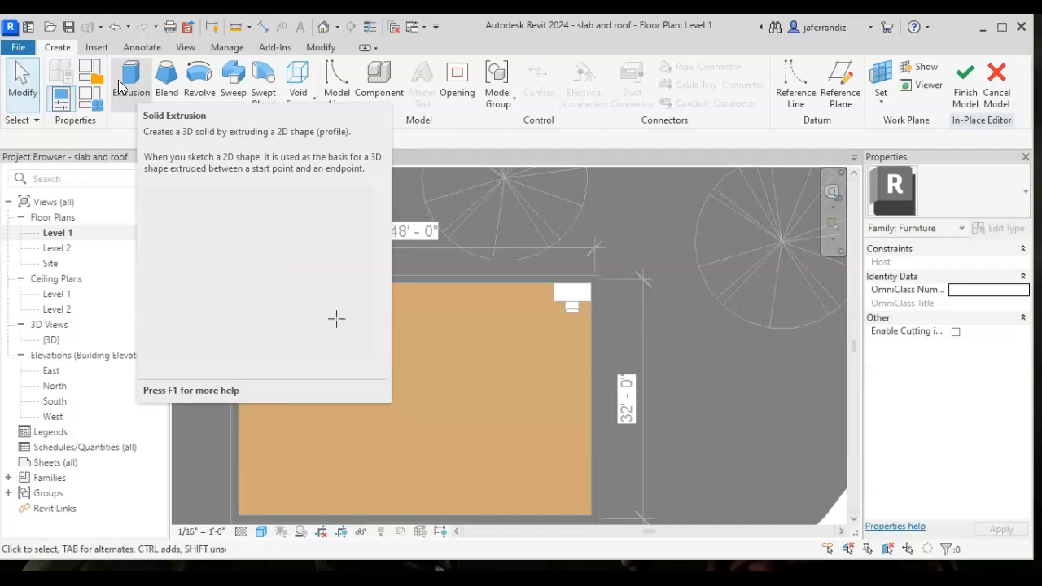
click(129, 88)
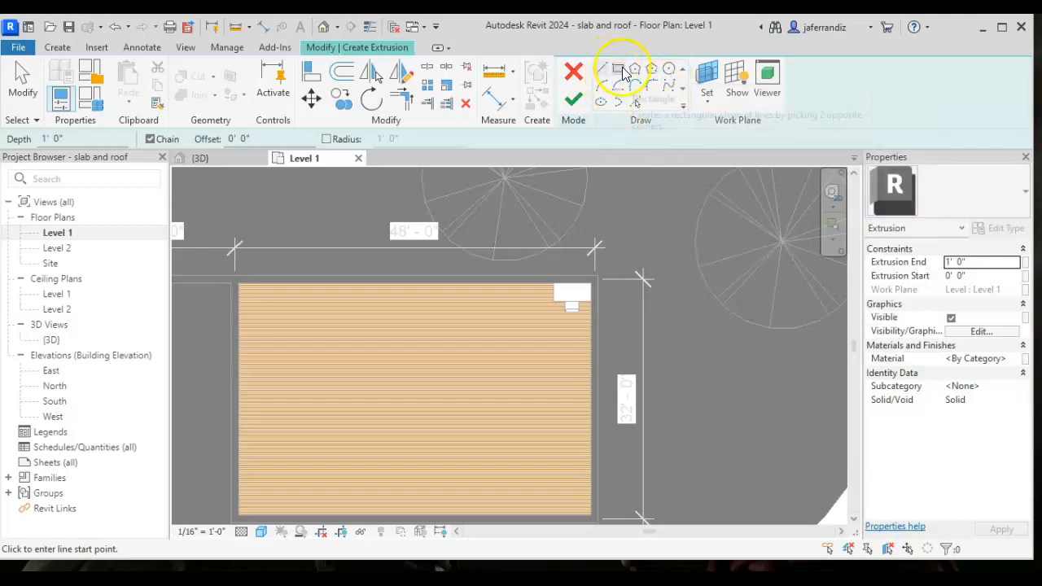
- Try to sketch a circular extrusion profile with a .1" radius just inside the north wall
click(668, 69)
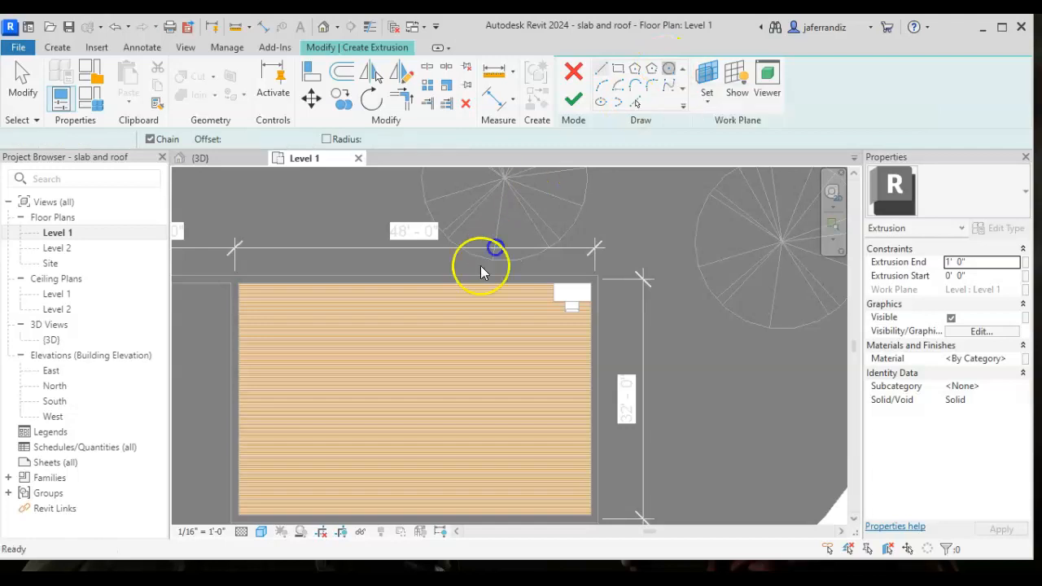
scroll(436, 293, up, 2)
scroll(442, 291, up, 3)
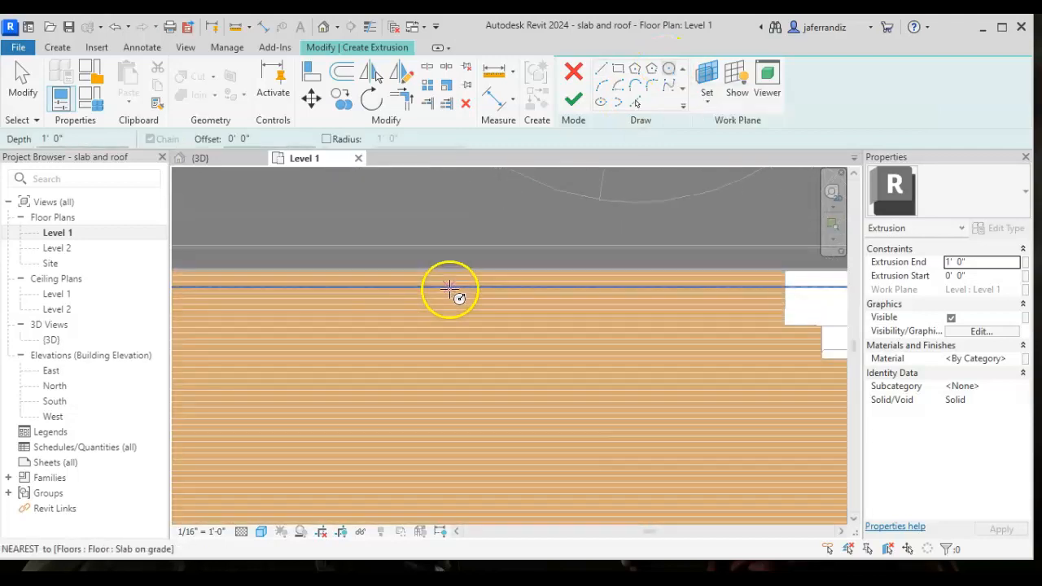
click(450, 285)
scroll(461, 288, up, 3)
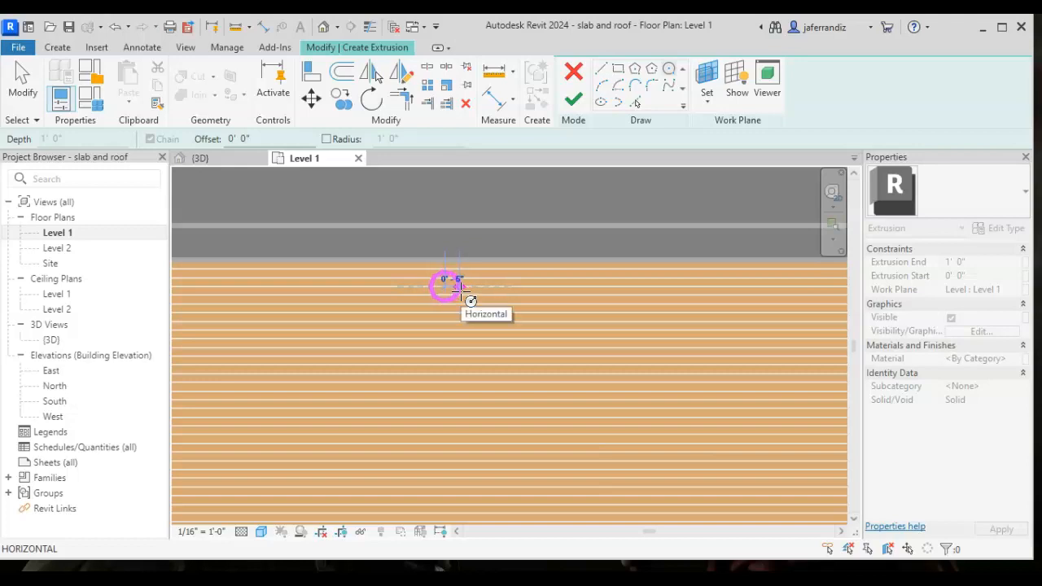
text(.)
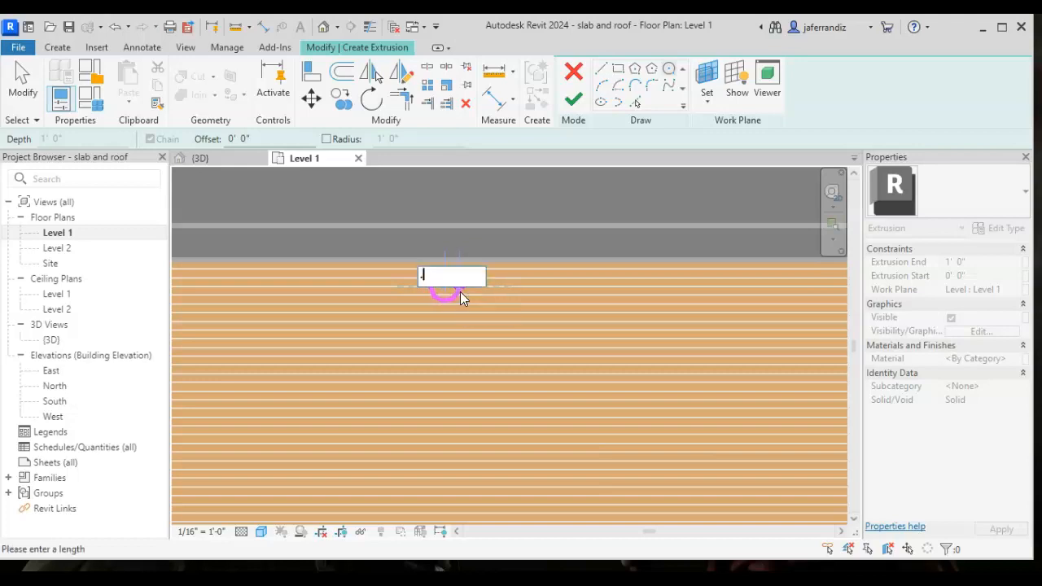
text(1")
key(Return)
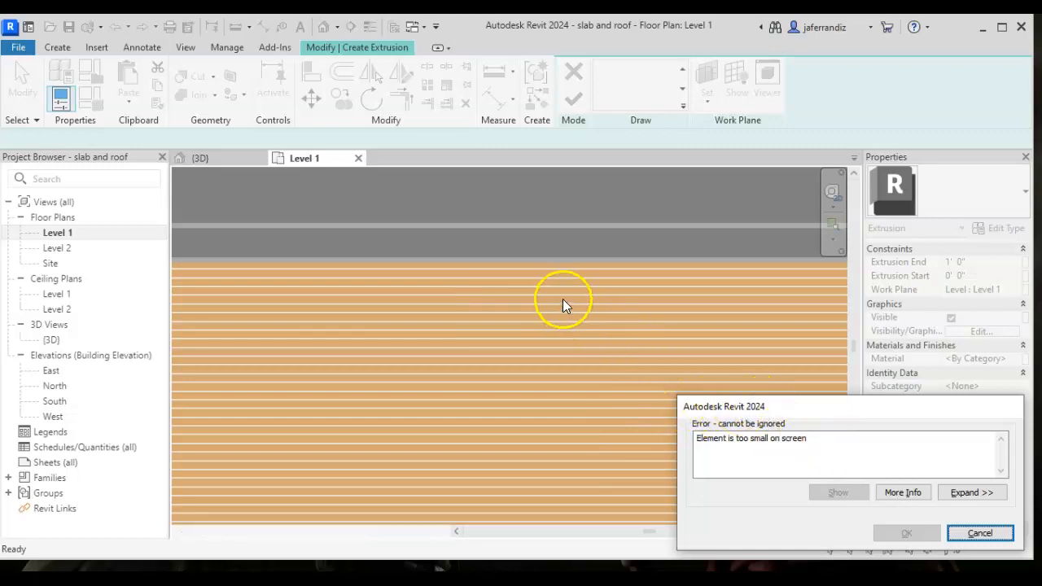
key(Escape)
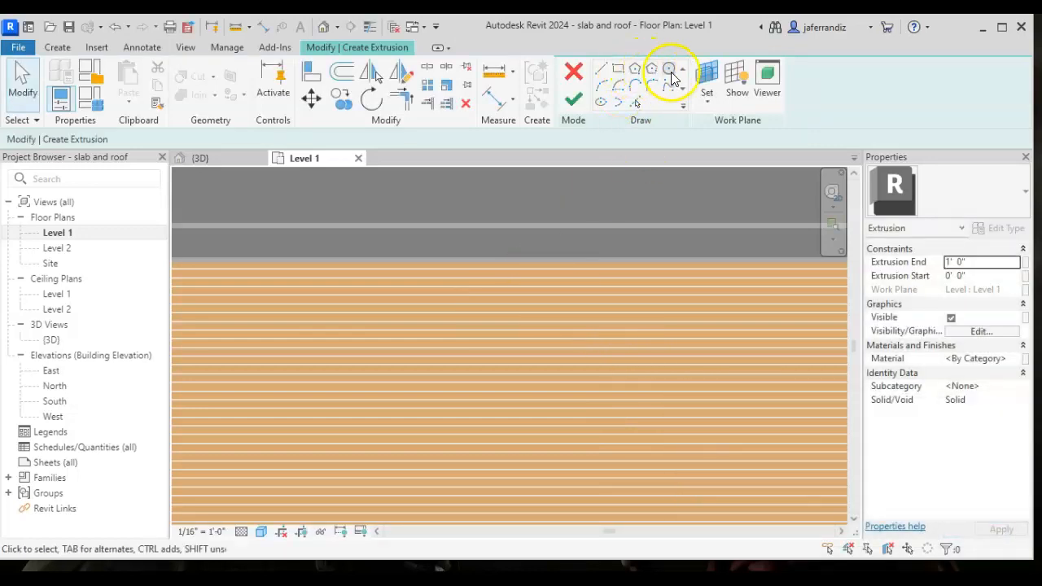
- Sketch a small circle about 6 9/32" in circumference on the floor just inside the north wall
click(669, 69)
scroll(525, 286, up, 5)
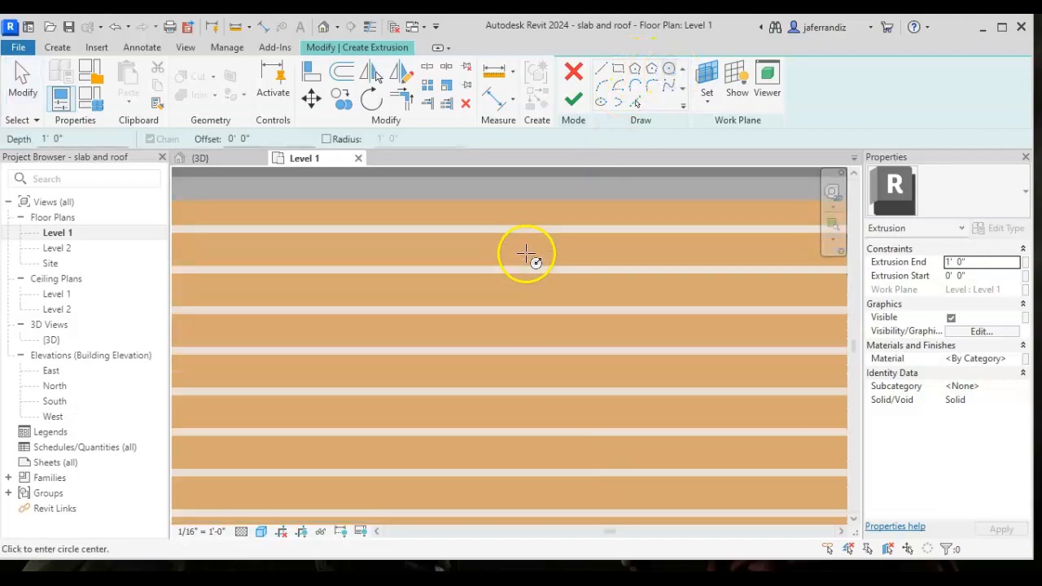
click(528, 254)
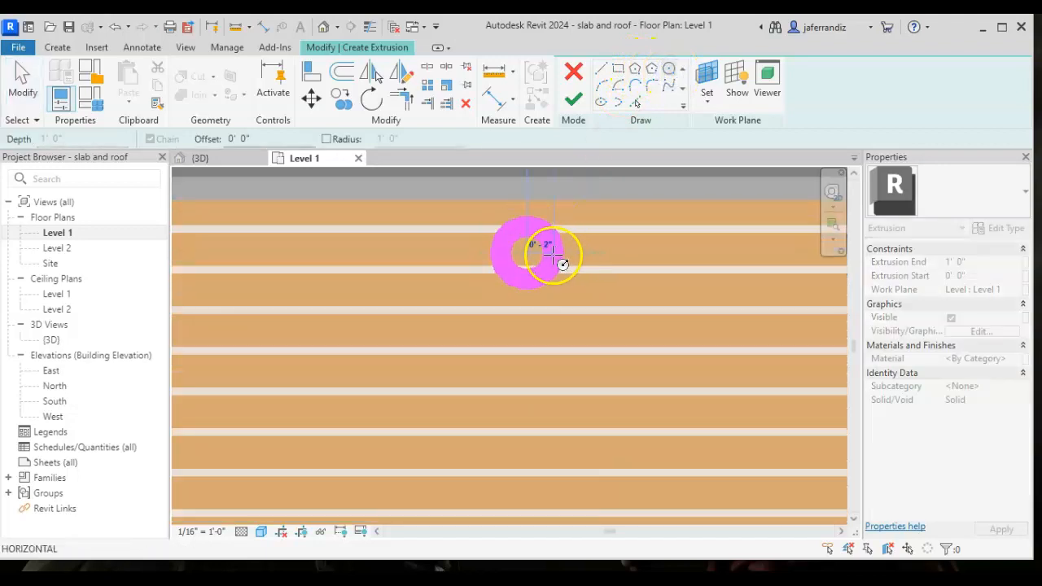
click(537, 256)
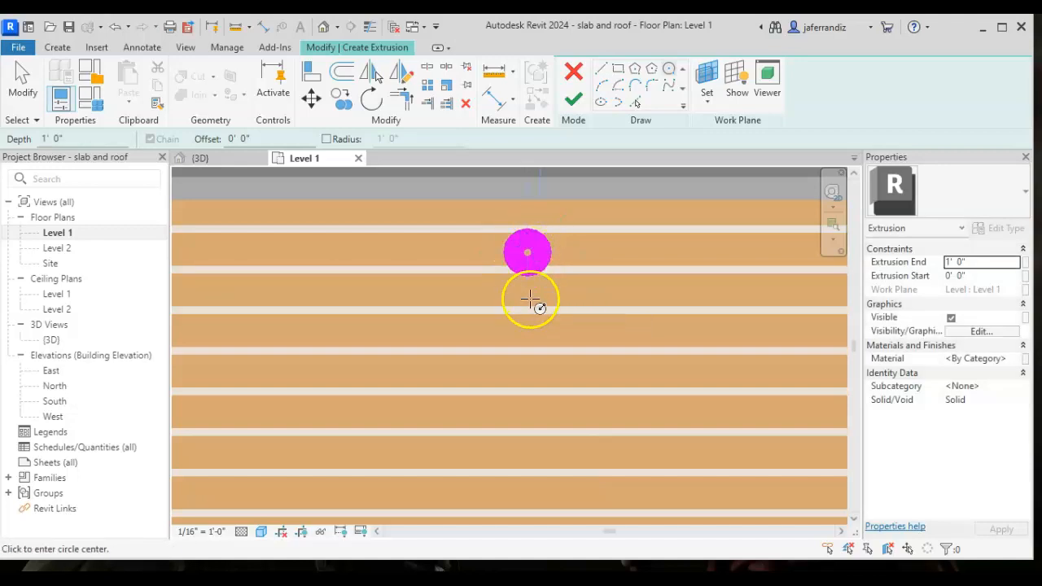
key(Escape)
key(Escape)
- Check the sketched circle's properties, then finish the extrusion sketch with the 1' 0" depth
click(528, 264)
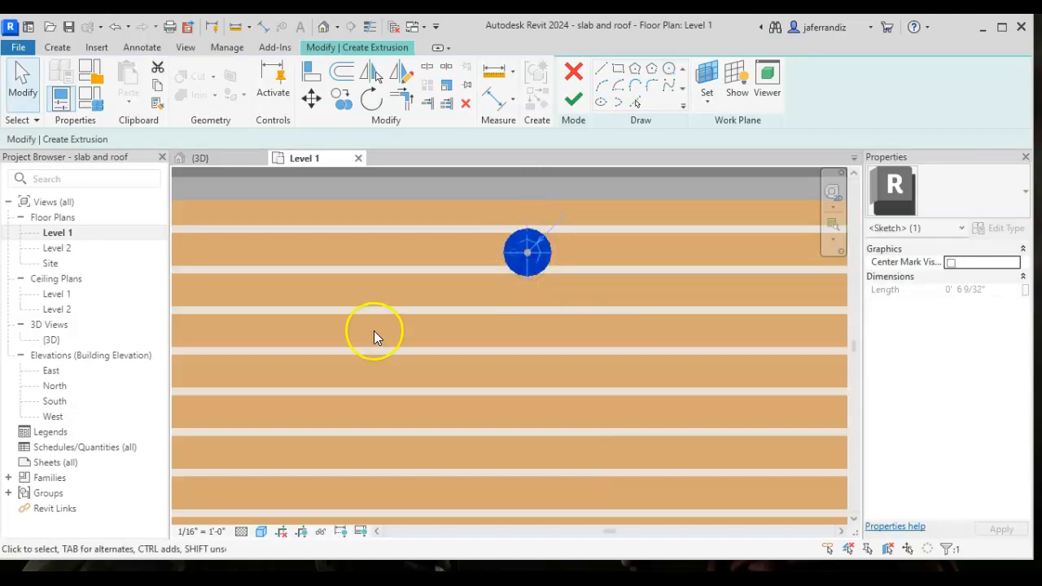
click(57, 47)
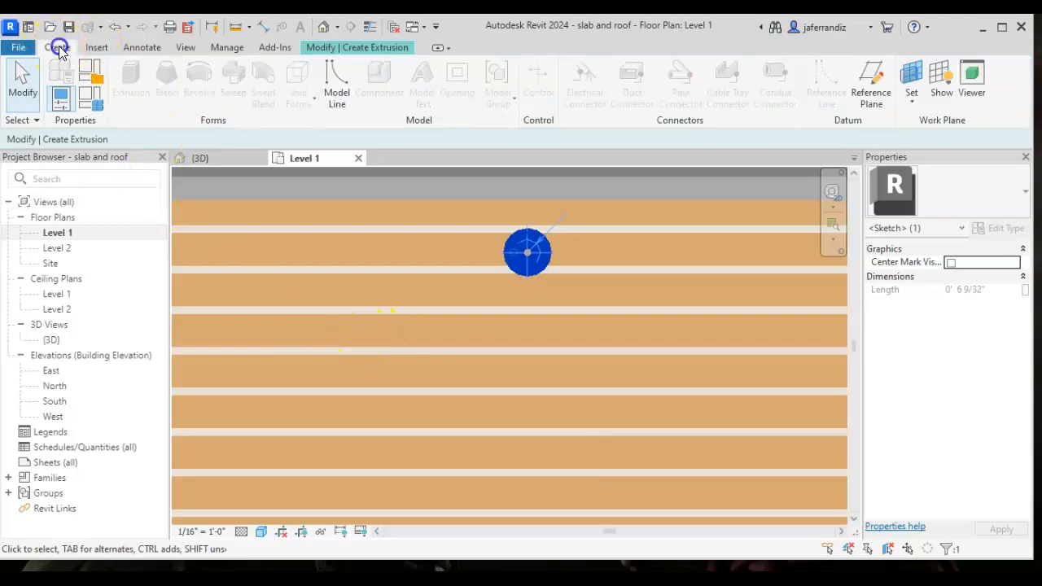
click(531, 262)
key(Escape)
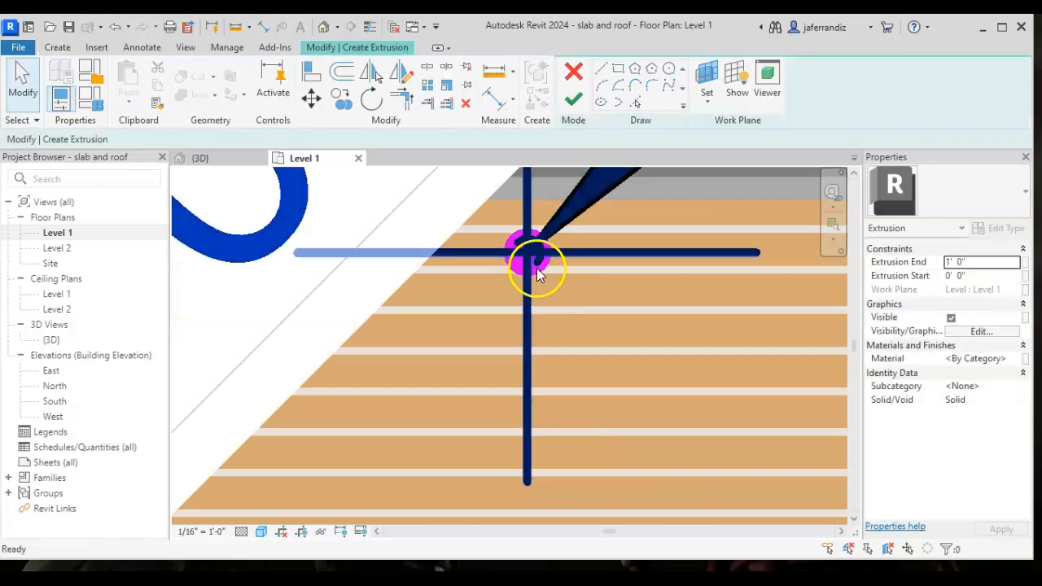
click(530, 257)
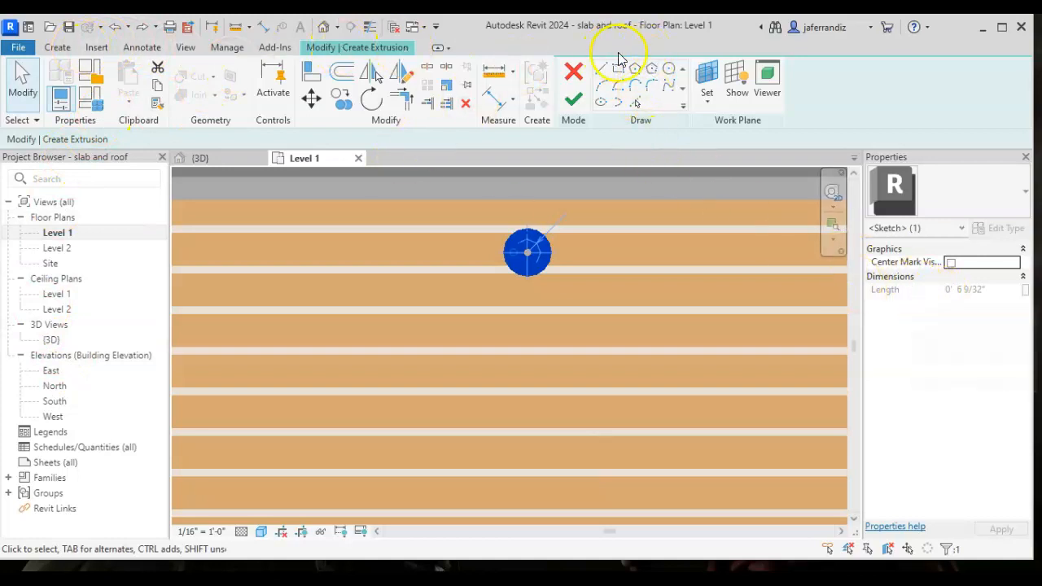
click(574, 99)
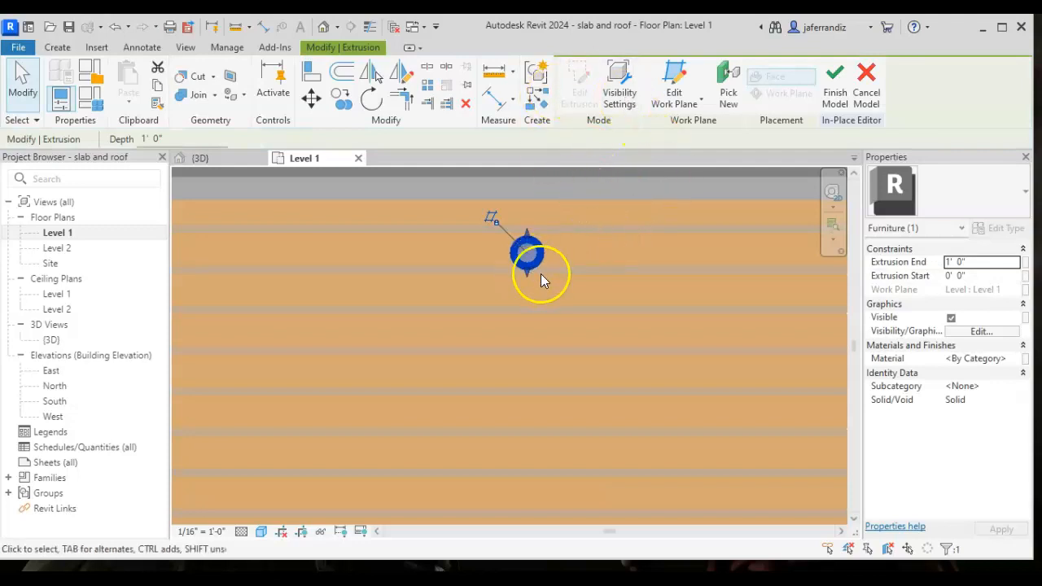
- Finish the in-place table model and open the default 3D view around the cylindrical leg near the wall
click(560, 277)
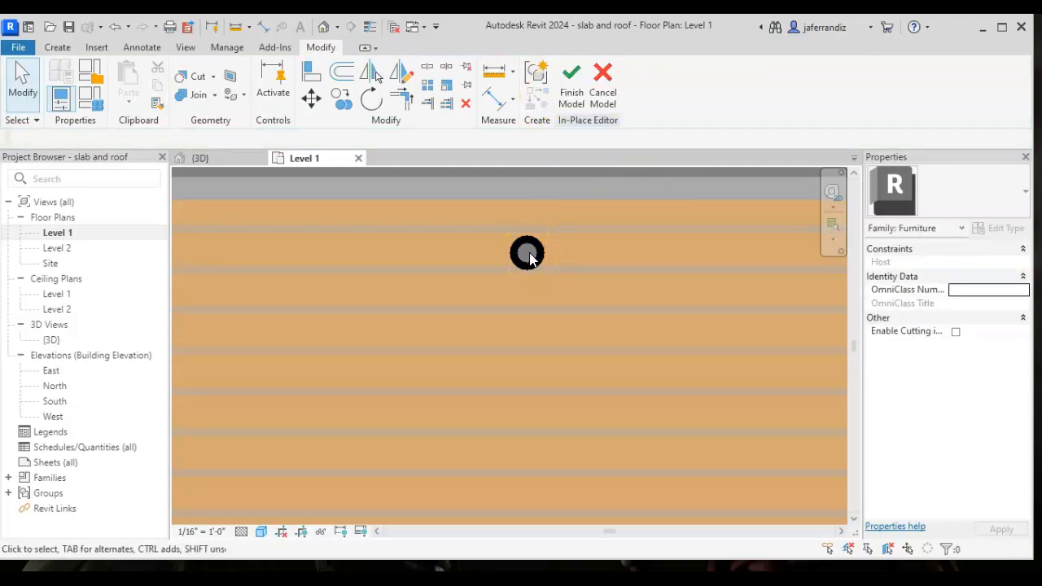
click(566, 90)
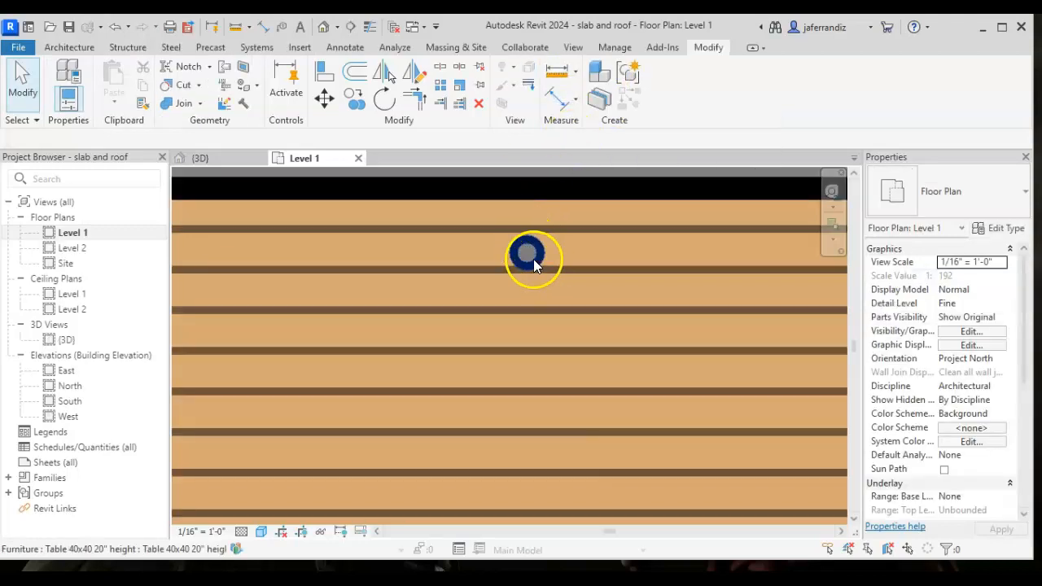
click(70, 341)
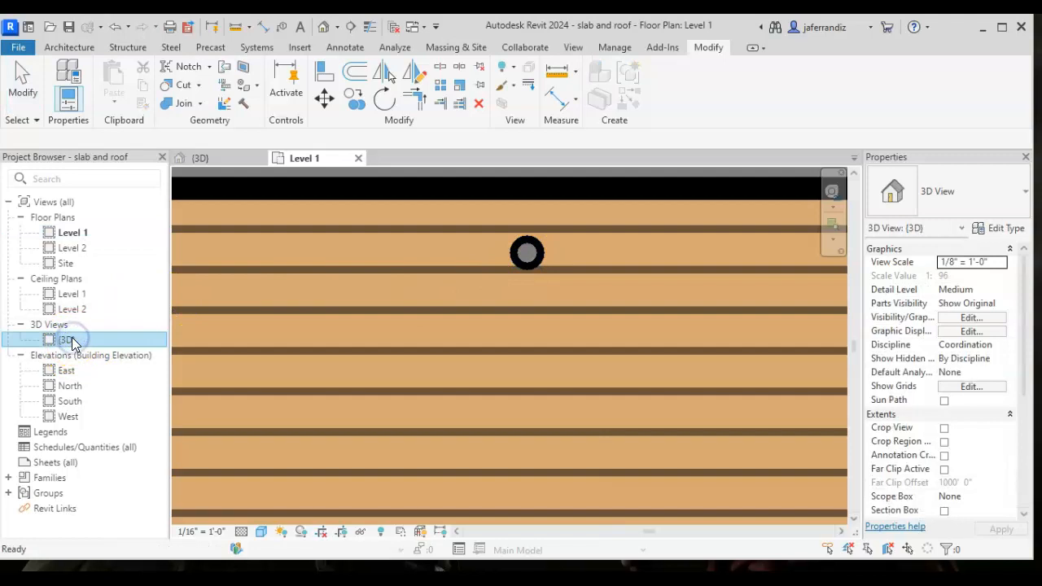
double_click(70, 341)
scroll(277, 370, up, 5)
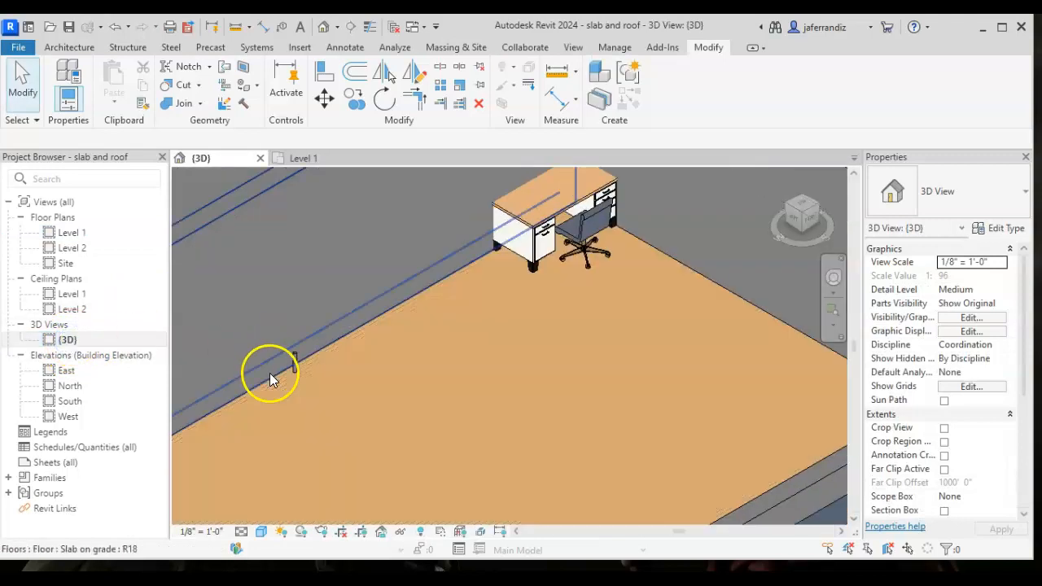
- Reopen the table for in-place editing and set the cylindrical leg's Extrusion End to 1' 8"
click(316, 345)
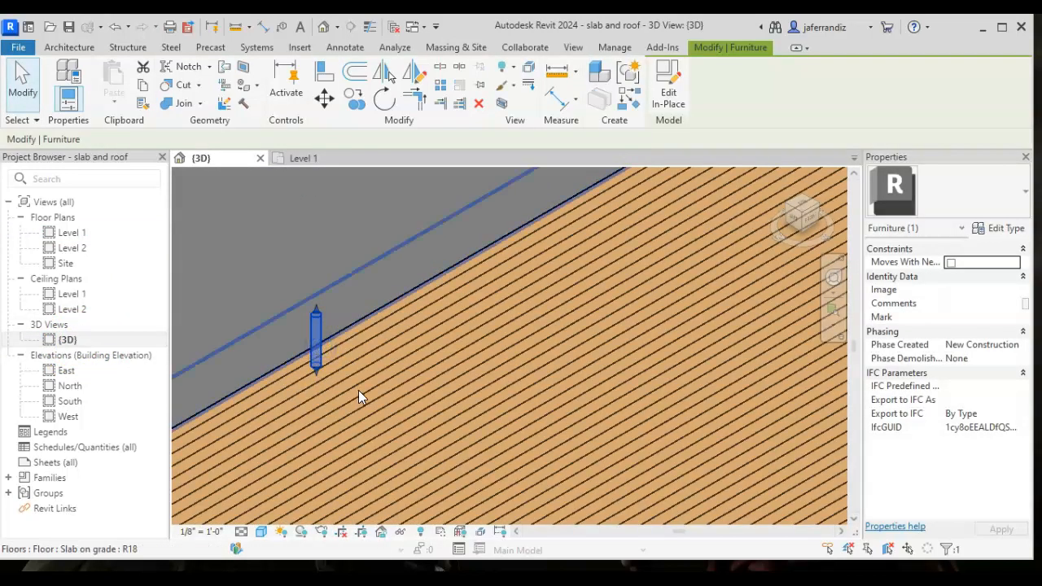
click(670, 77)
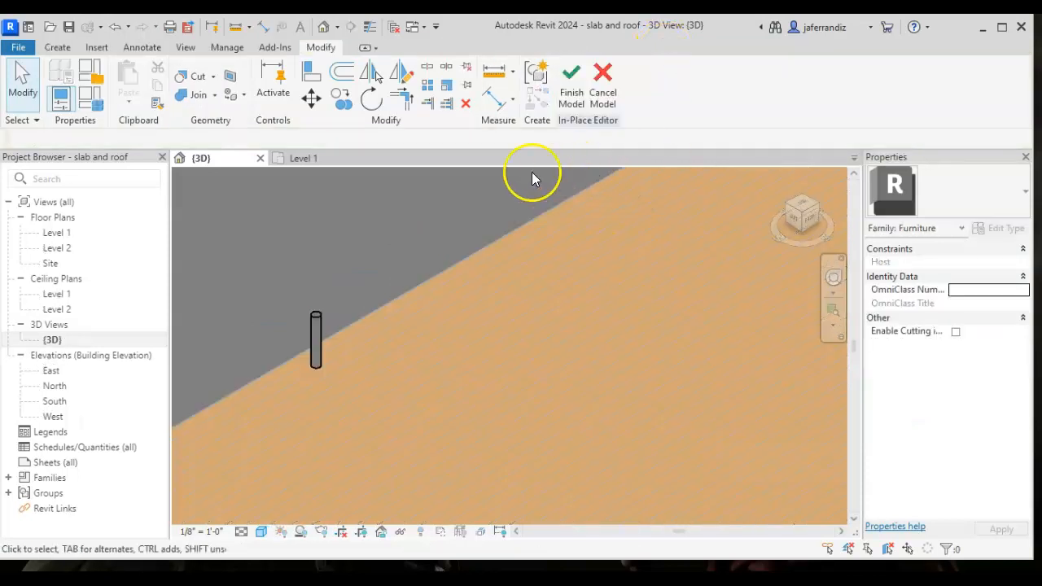
click(318, 353)
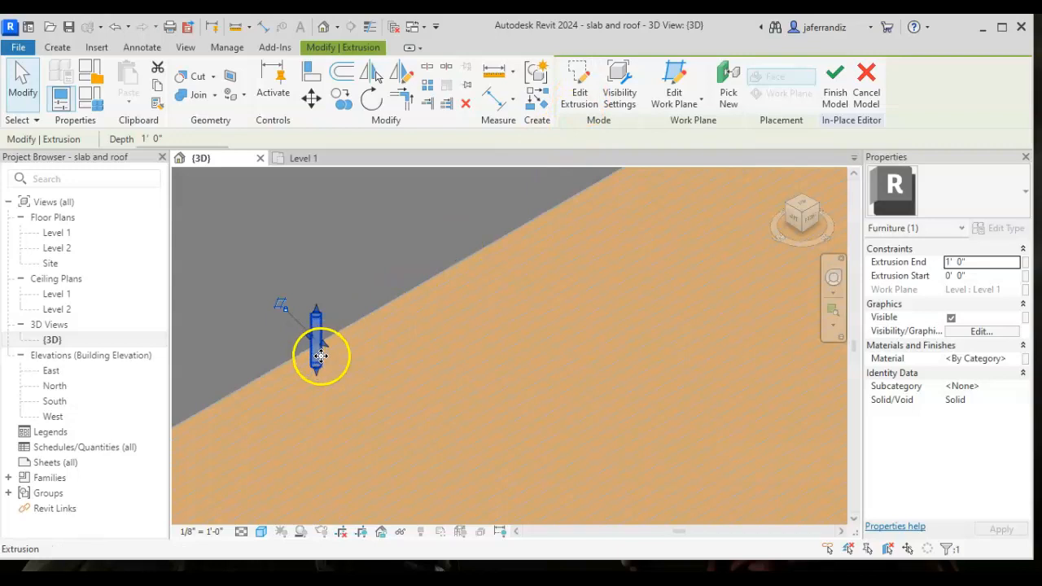
click(948, 267)
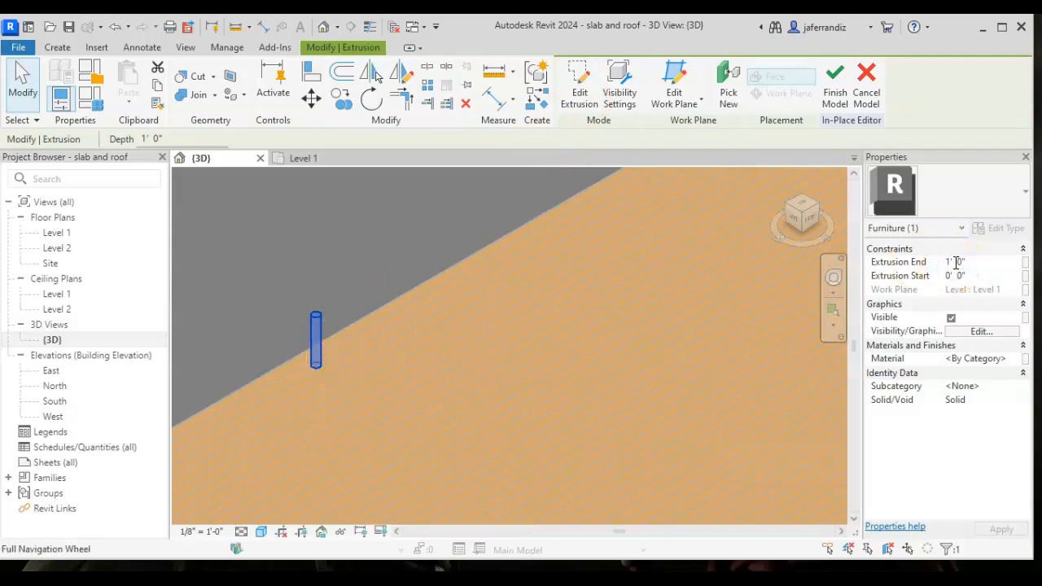
key(BackSpace)
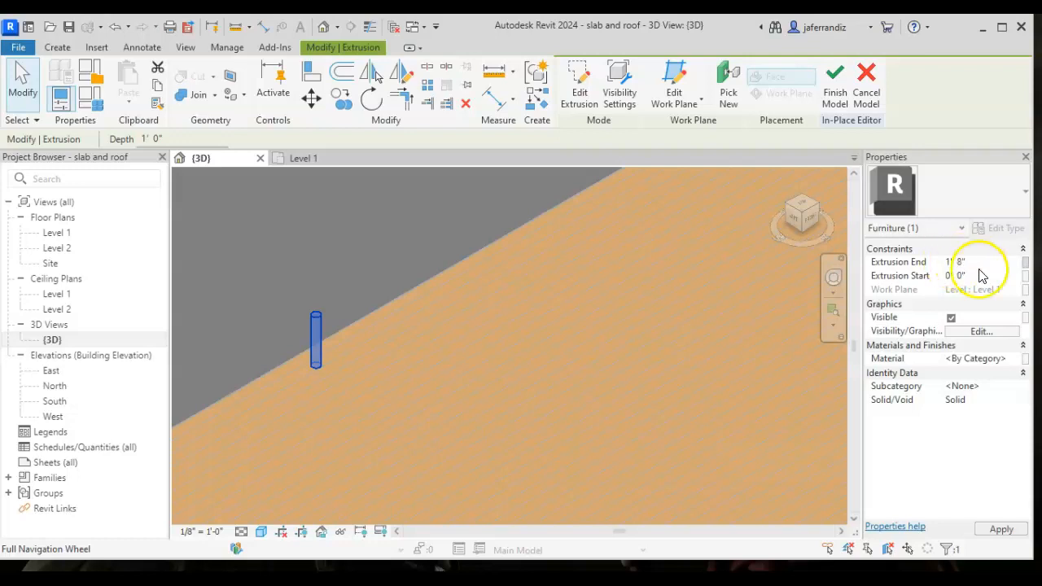
click(737, 310)
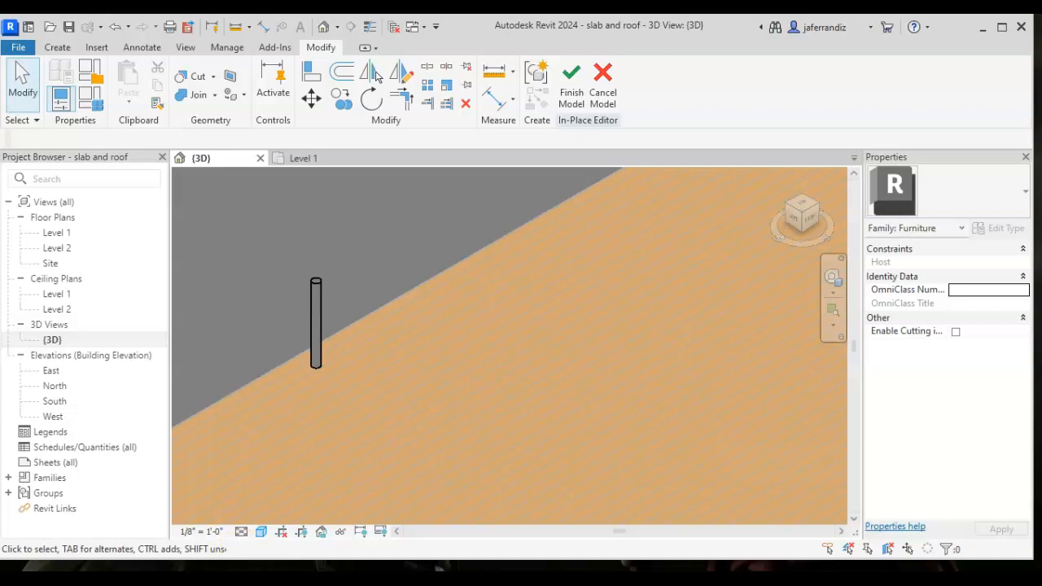
click(315, 364)
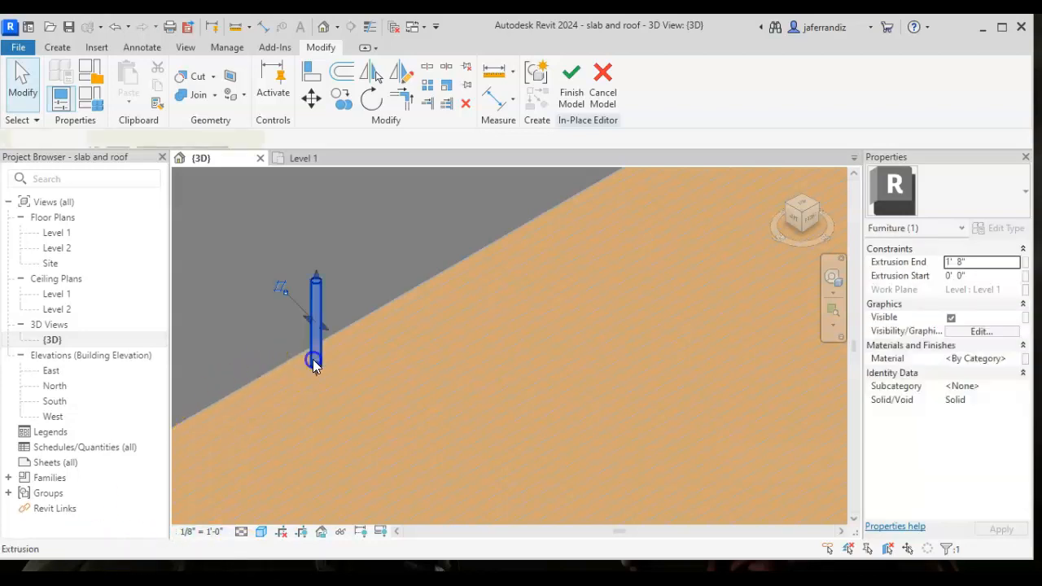
click(347, 377)
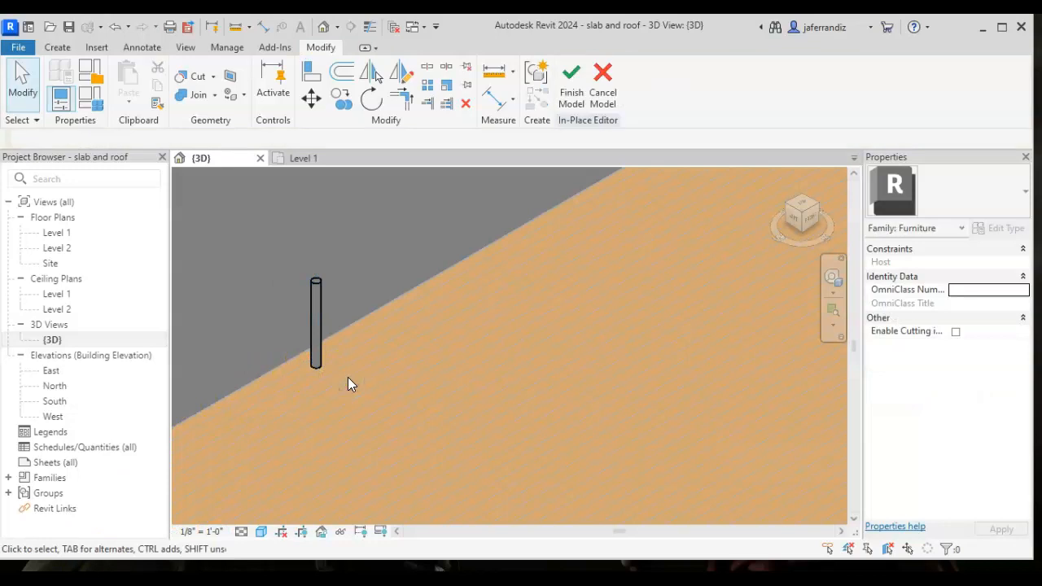
- On the Level 1 plan, start an extrusion and sketch a rectangle about 3' 3" by 2' 9" against the wall, enclosing the leg
double_click(69, 233)
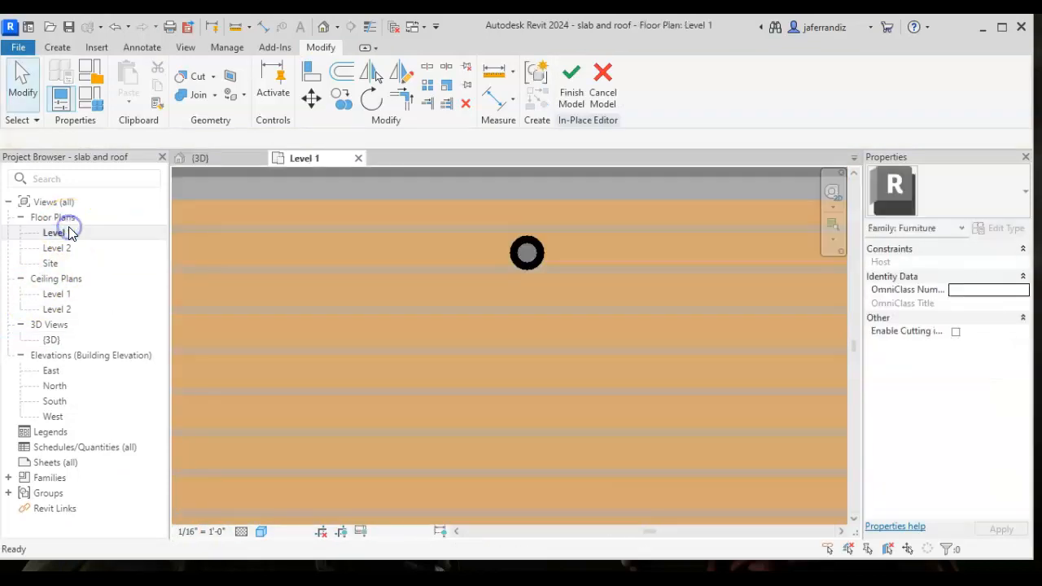
scroll(609, 232, down, 3)
middle_drag(616, 250, 388, 291)
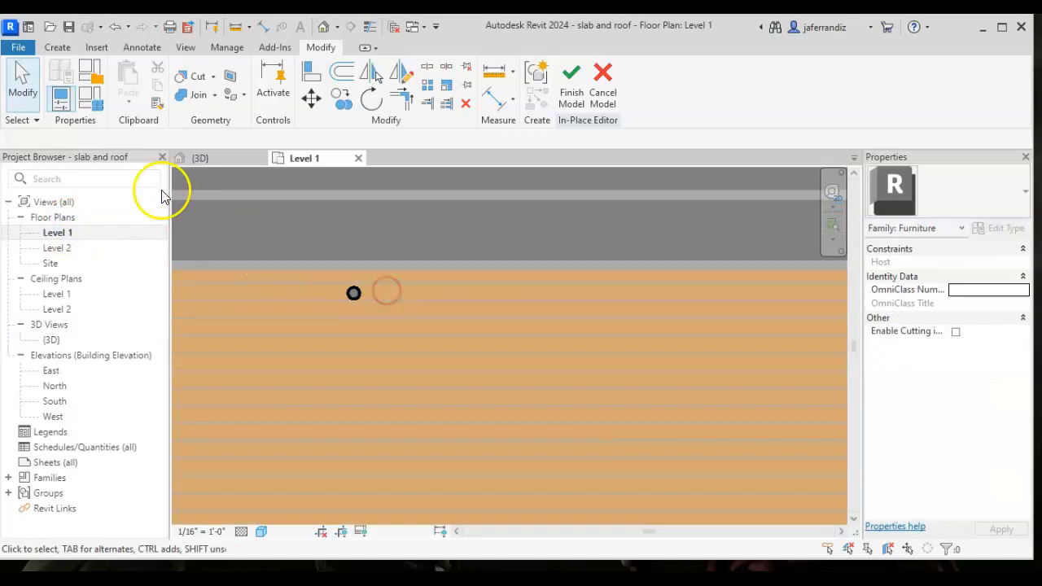
click(57, 48)
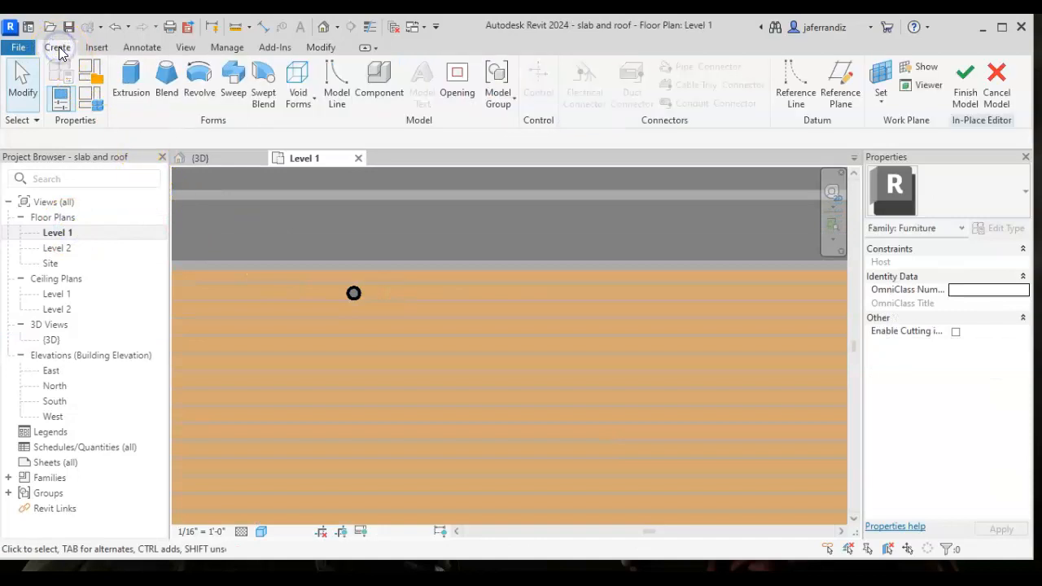
click(130, 82)
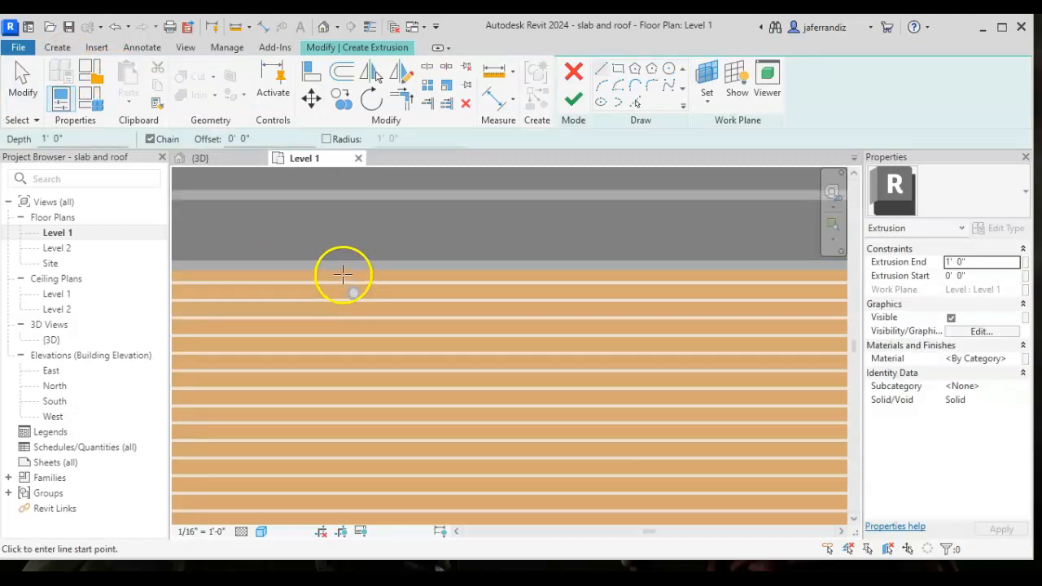
click(335, 271)
key(Escape)
click(618, 69)
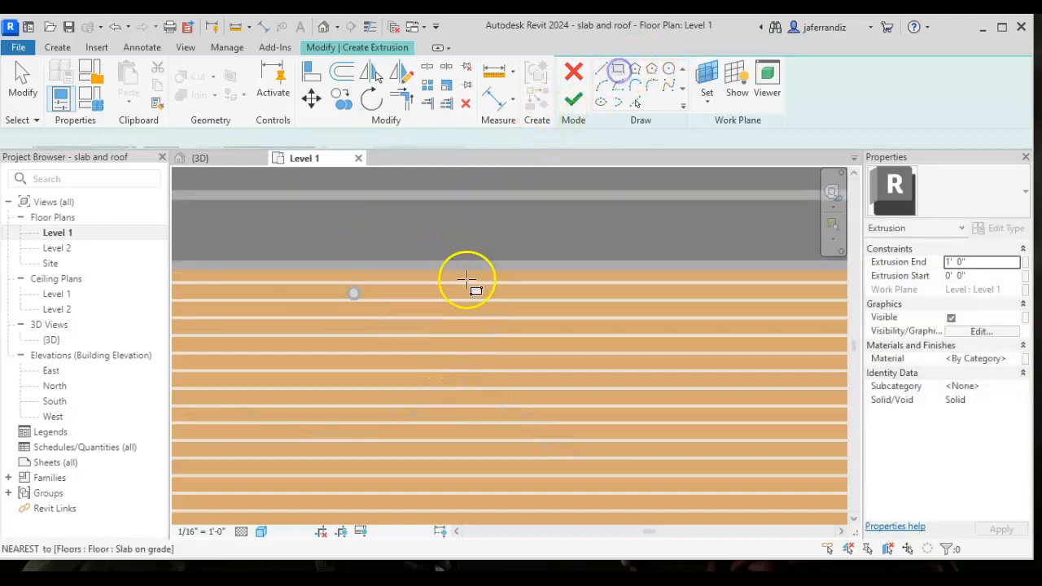
click(328, 268)
scroll(430, 345, down, 3)
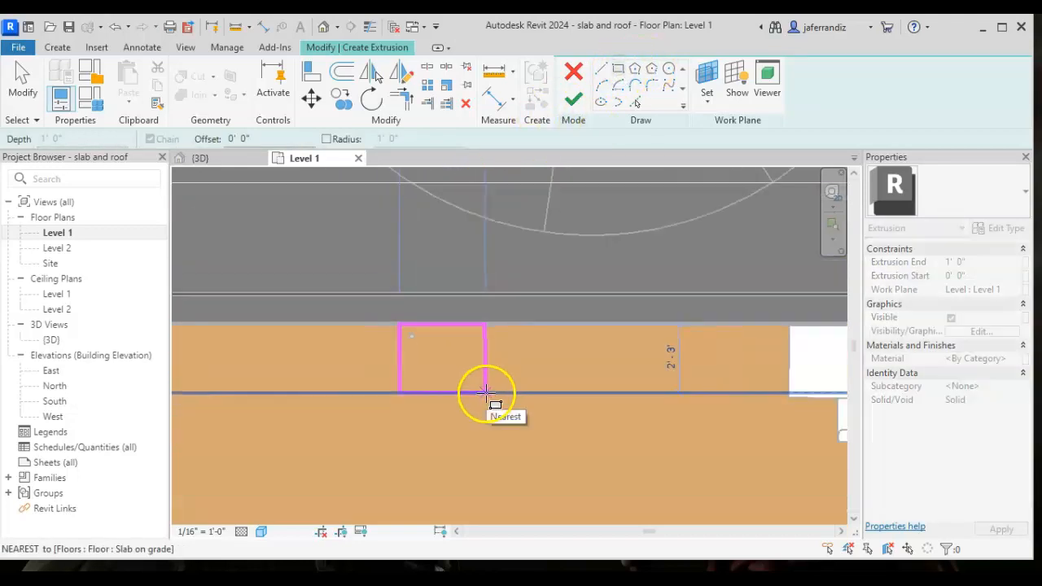
click(497, 406)
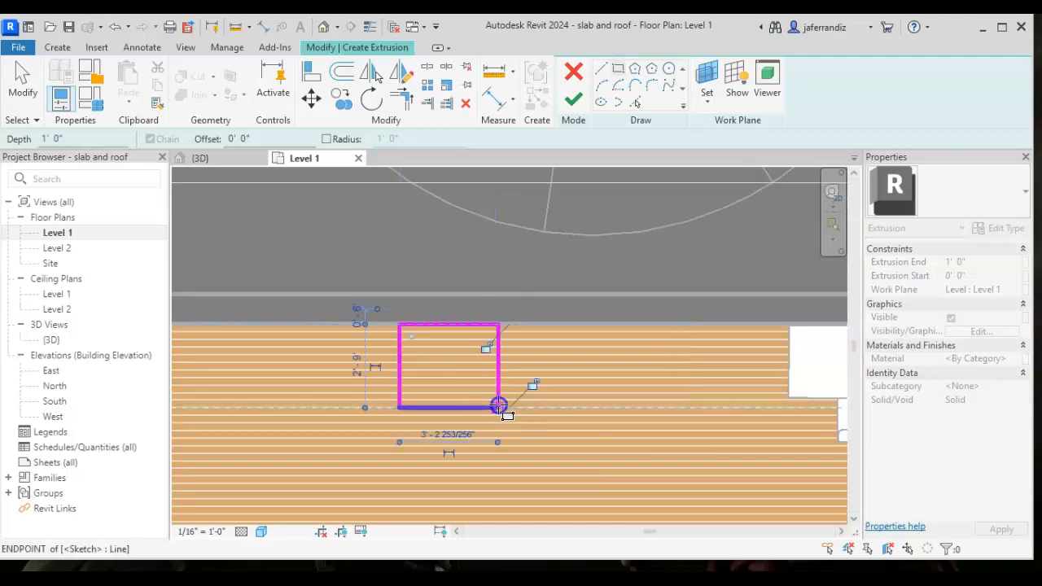
key(Escape)
- Set both the height and width of the sketched rectangle to 40" and finish the extrusion sketch
click(486, 405)
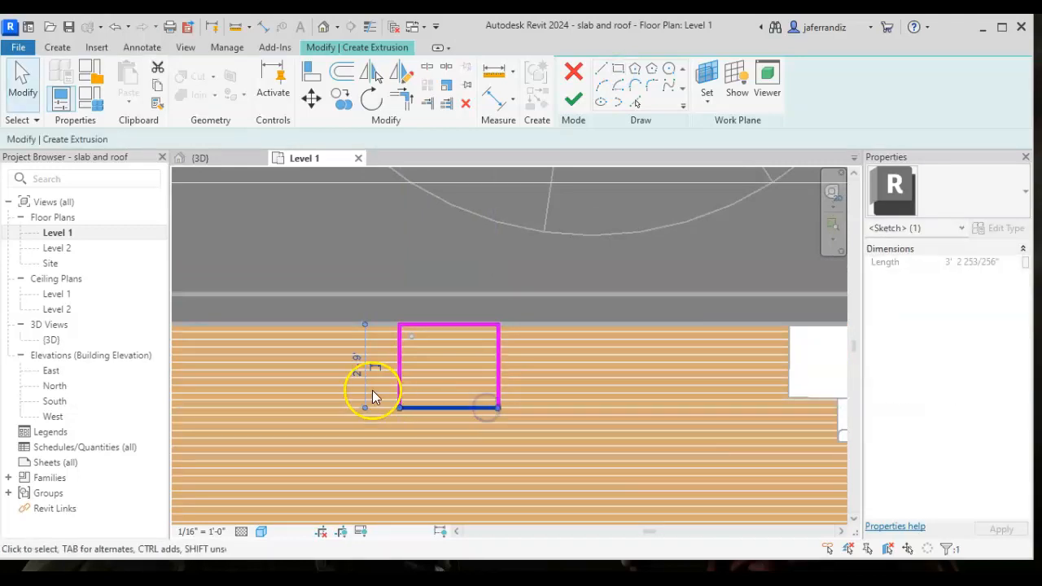
click(359, 366)
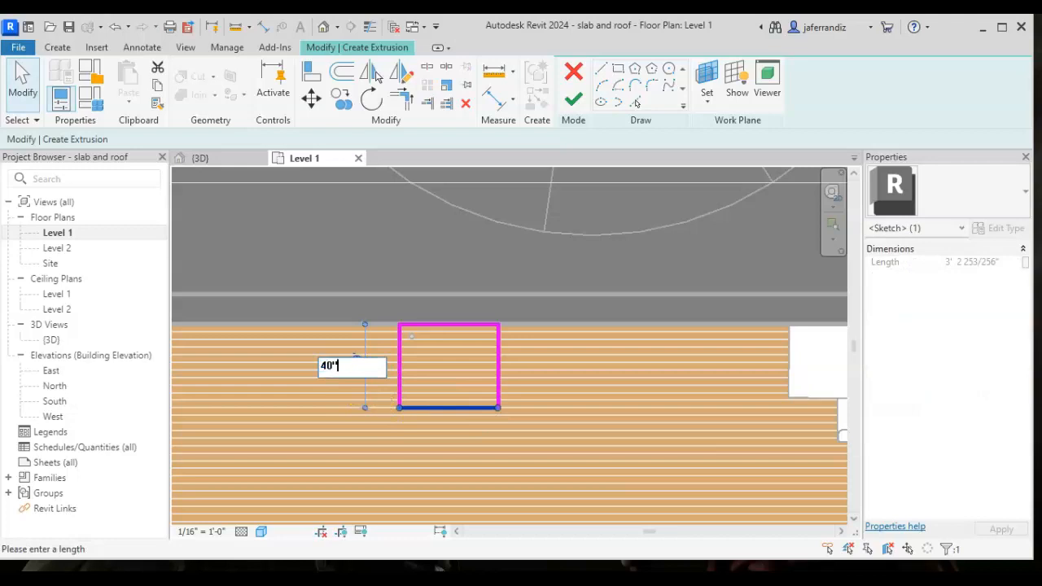
text(40")
key(Return)
click(497, 401)
click(461, 453)
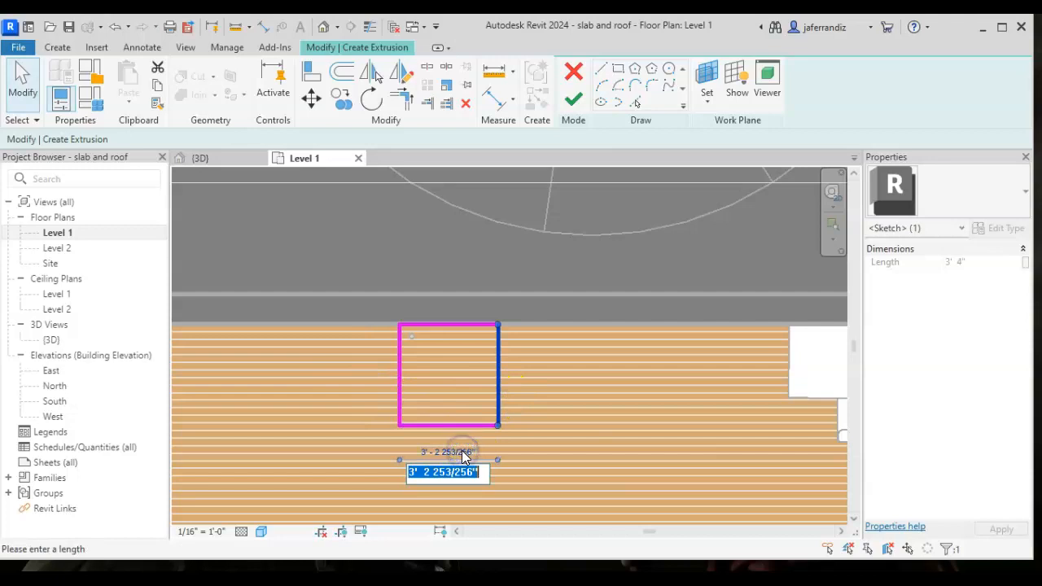
text(4)
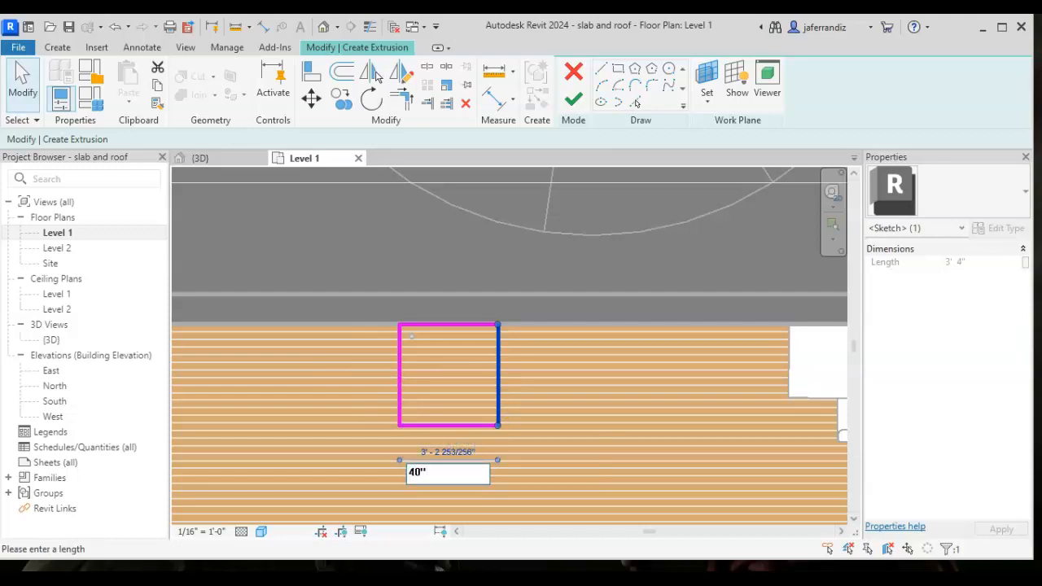
text(0")
key(Return)
click(561, 435)
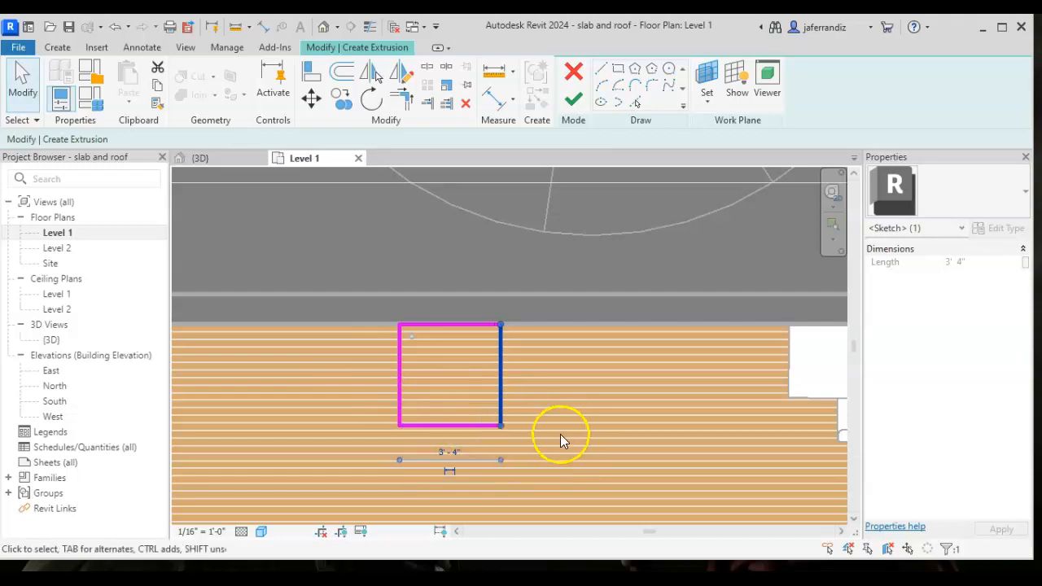
click(524, 444)
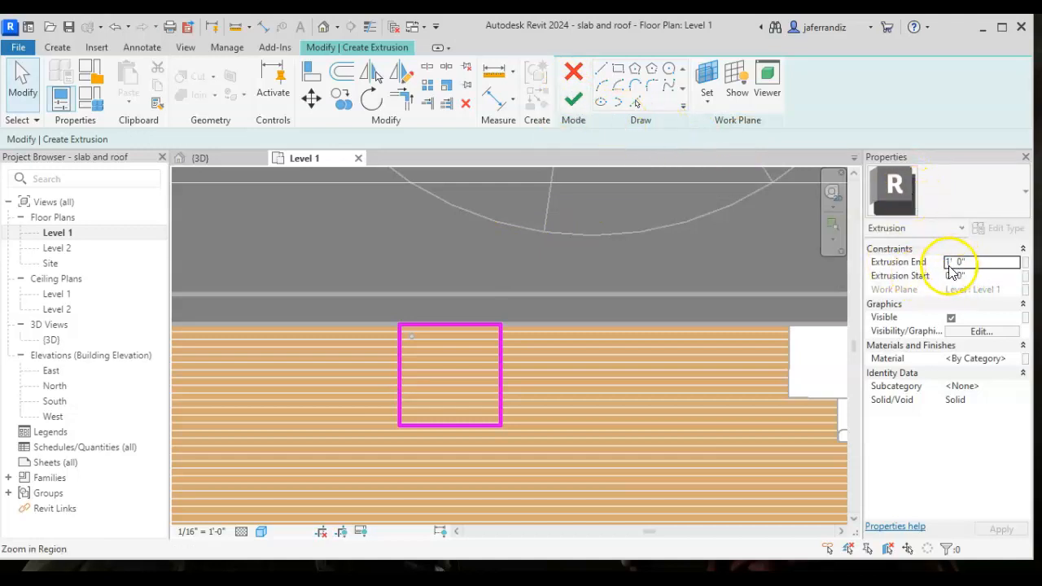
click(574, 101)
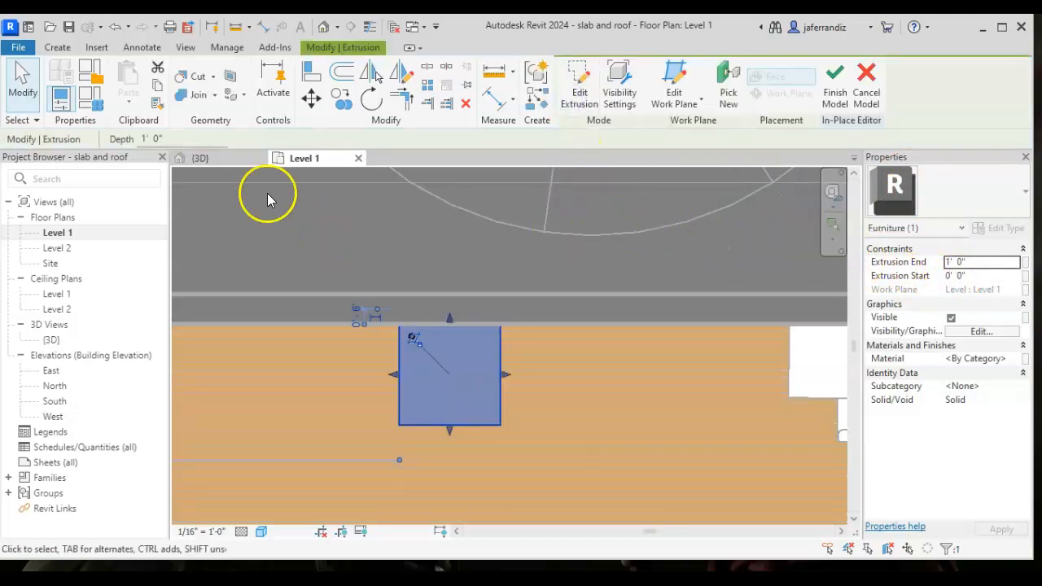
- In the 3D view, set the Extrusion End of the square block over the leg to 20"
click(51, 341)
double_click(51, 341)
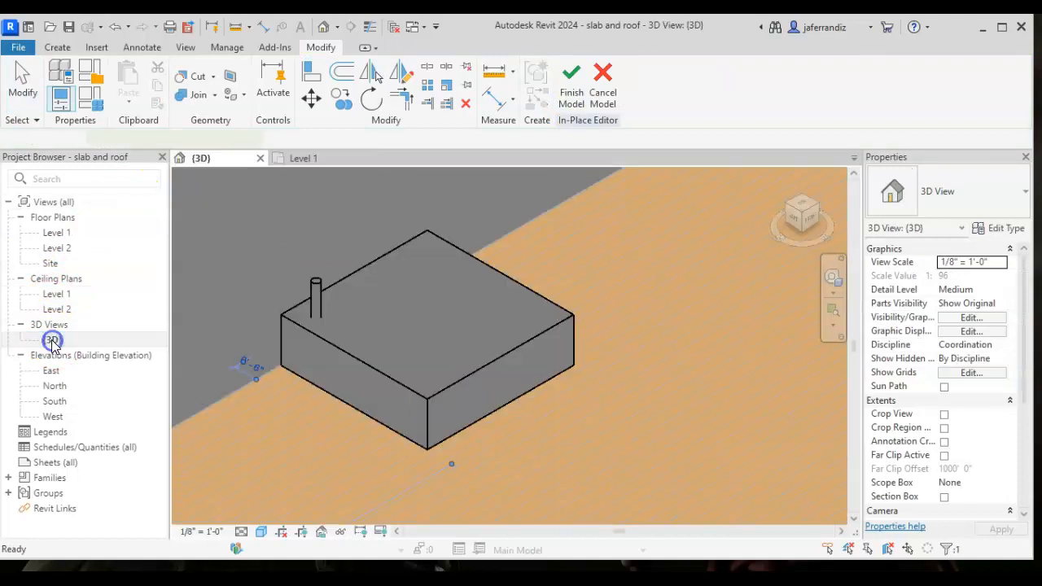
click(276, 381)
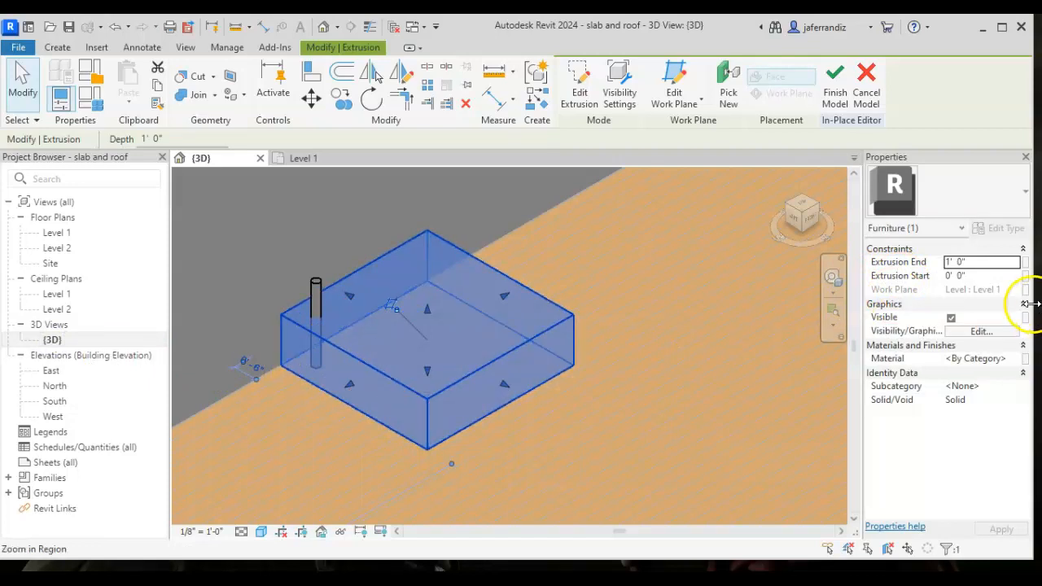
click(962, 261)
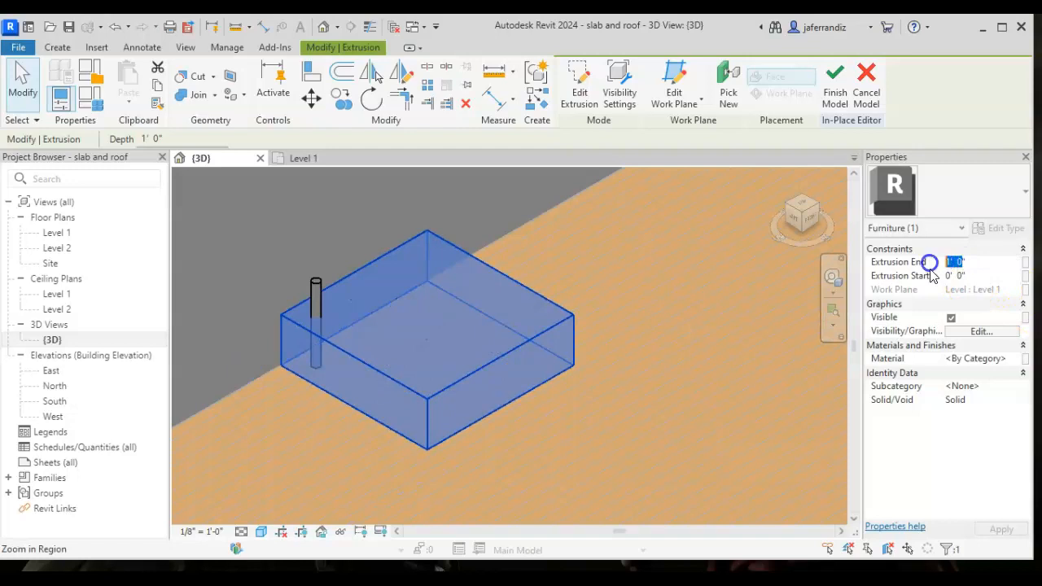
text(20)
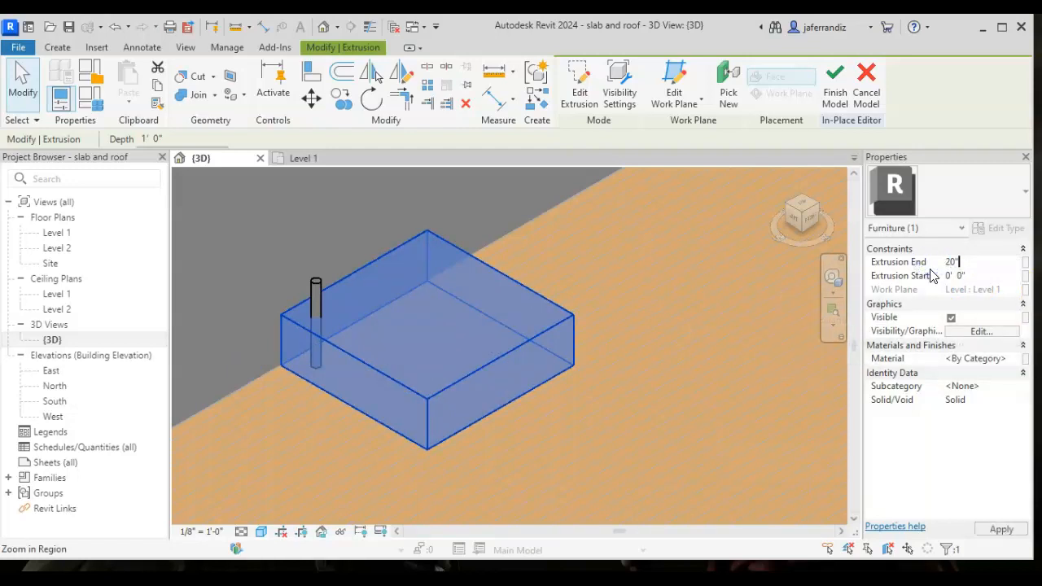
click(959, 278)
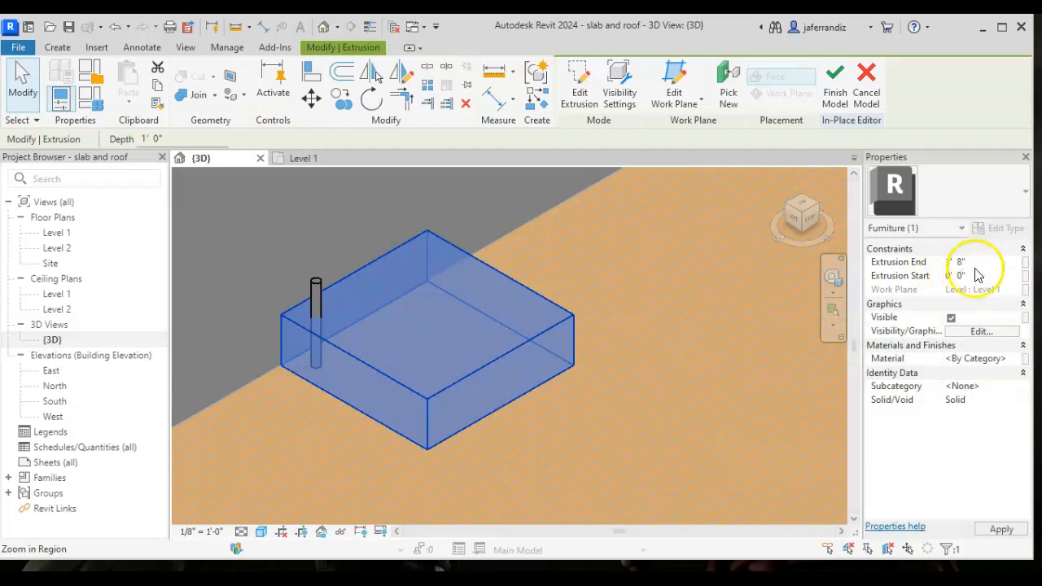
click(1001, 529)
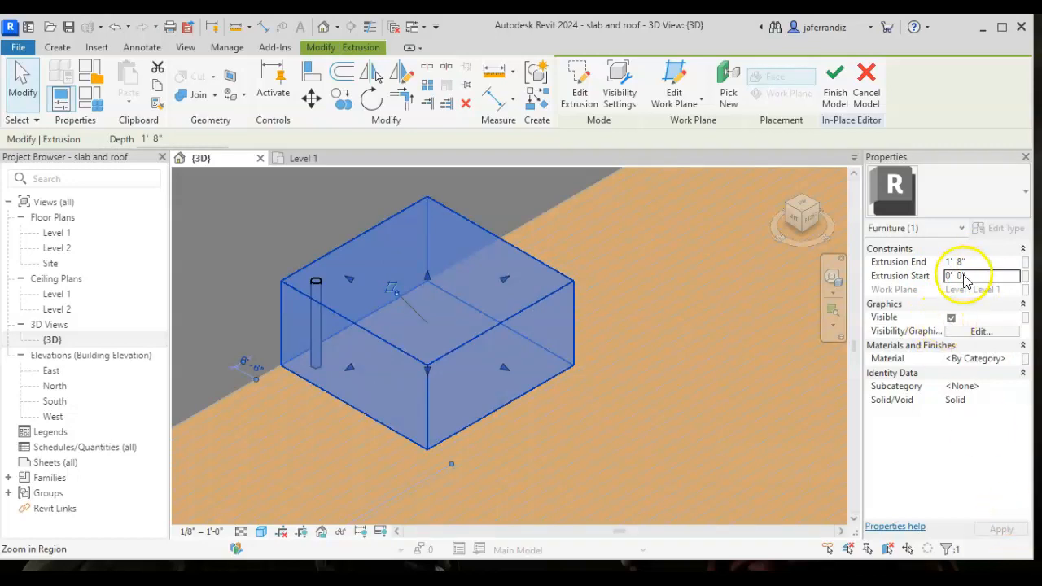
- Try to set the square block's Extrusion Start to 1' 6"
text(1)
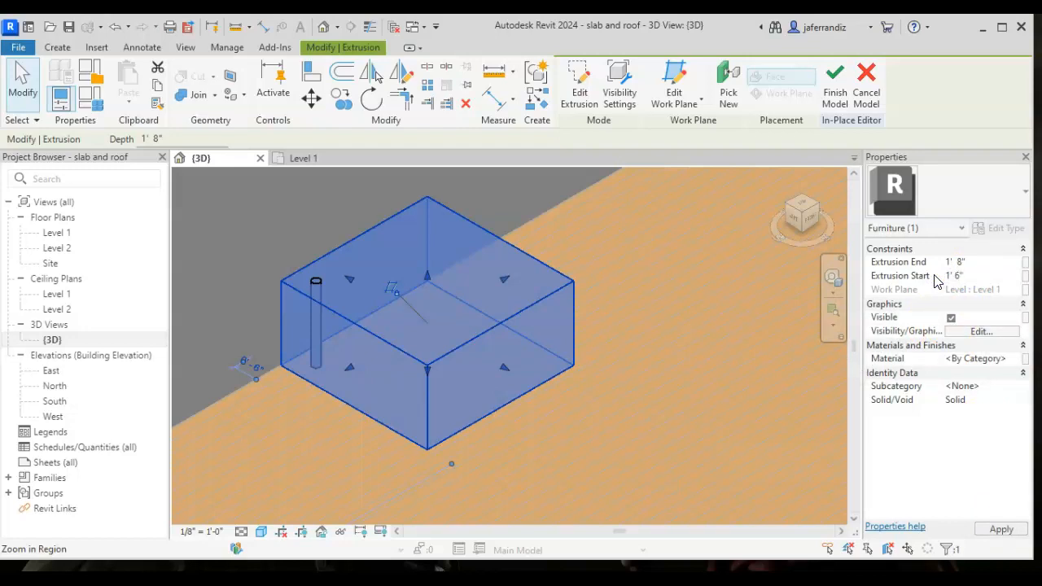
key(Return)
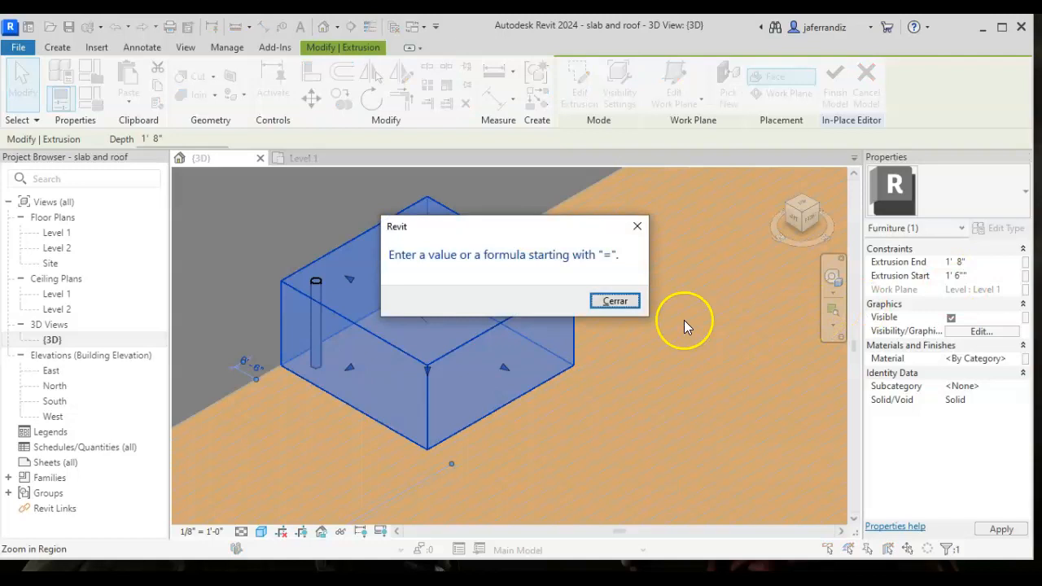
click(615, 301)
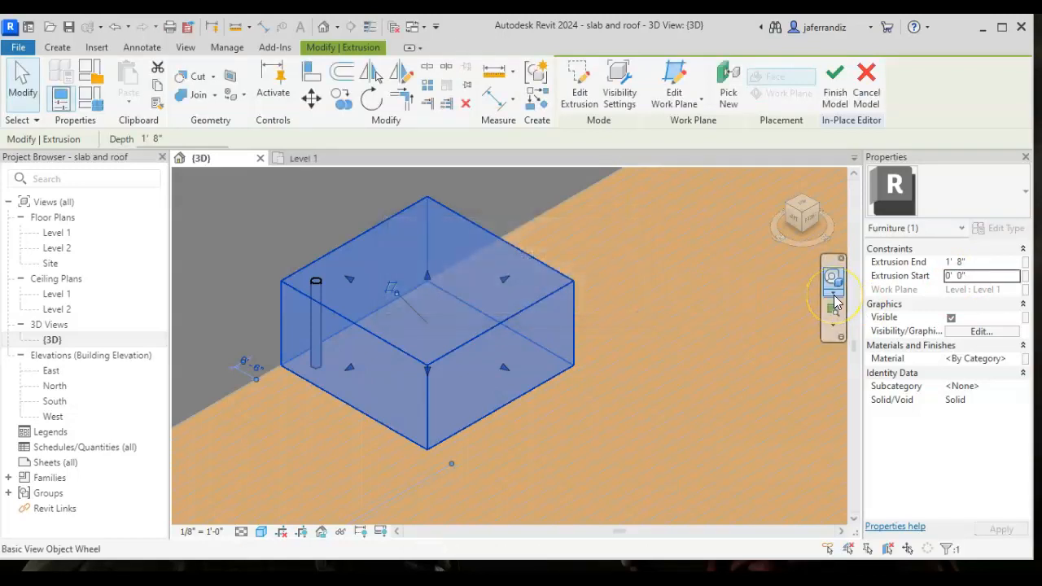
- Set the square block's Extrusion Start to 1' 6" and apply it to form the tabletop
click(974, 277)
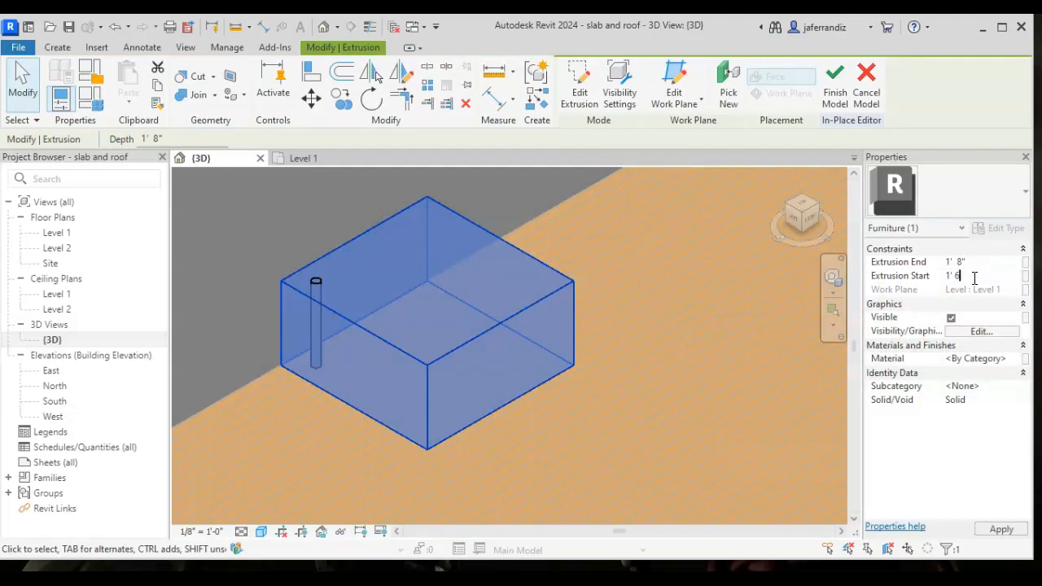
click(1001, 530)
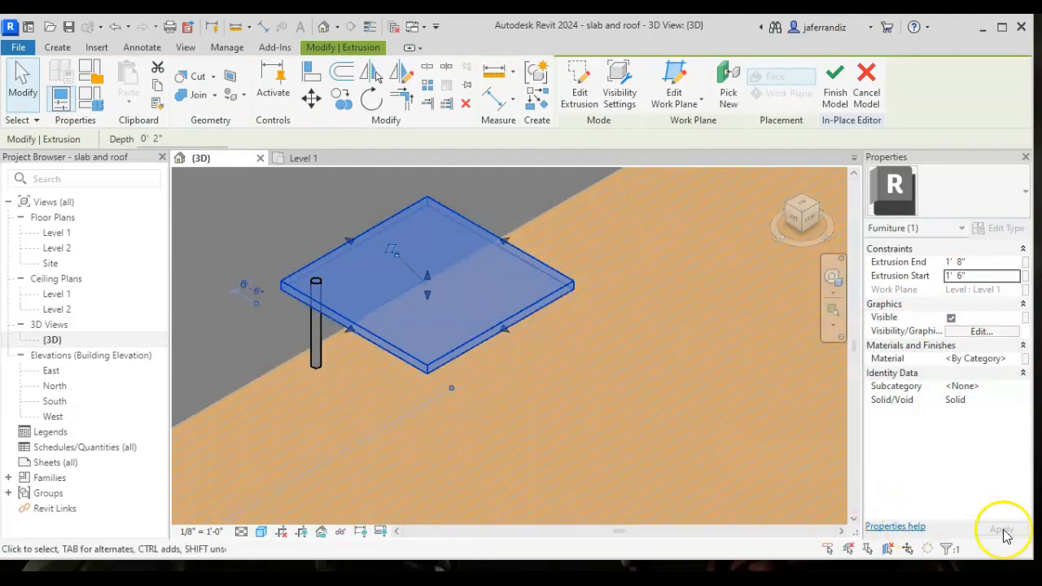
click(540, 321)
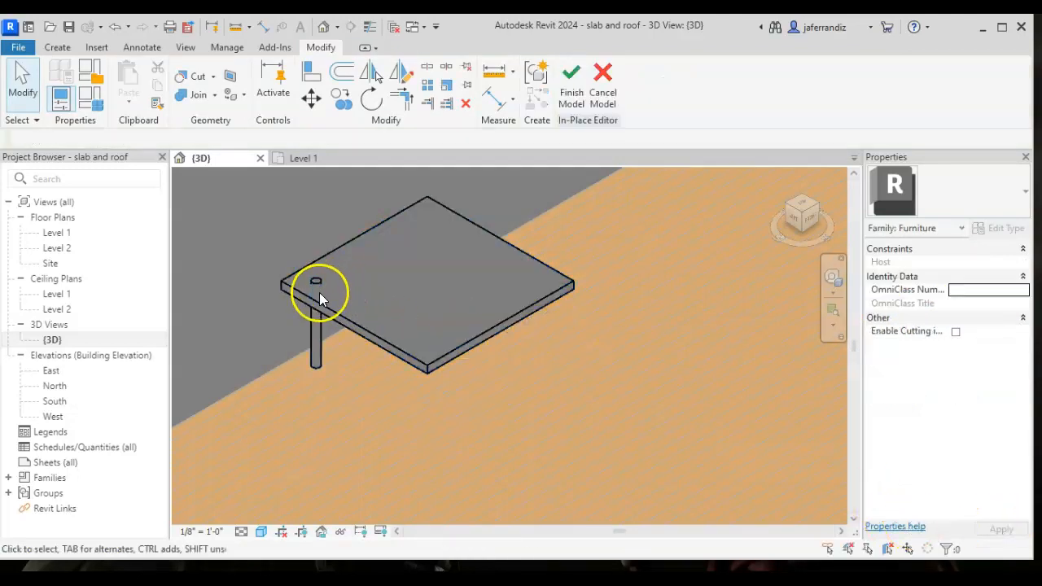
- Set the table leg's Extrusion End to 1' 7"
click(313, 337)
click(962, 264)
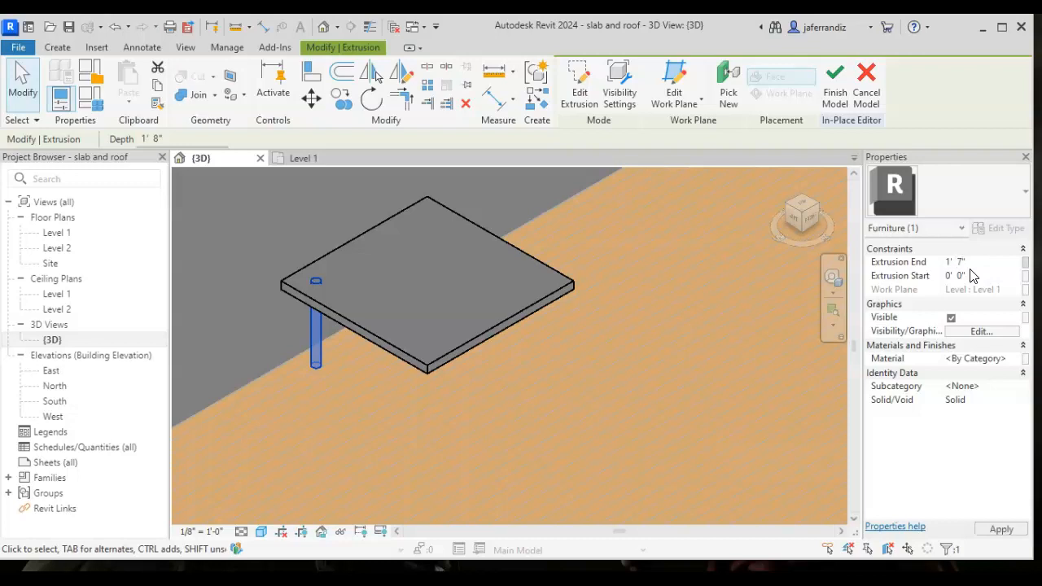
click(772, 400)
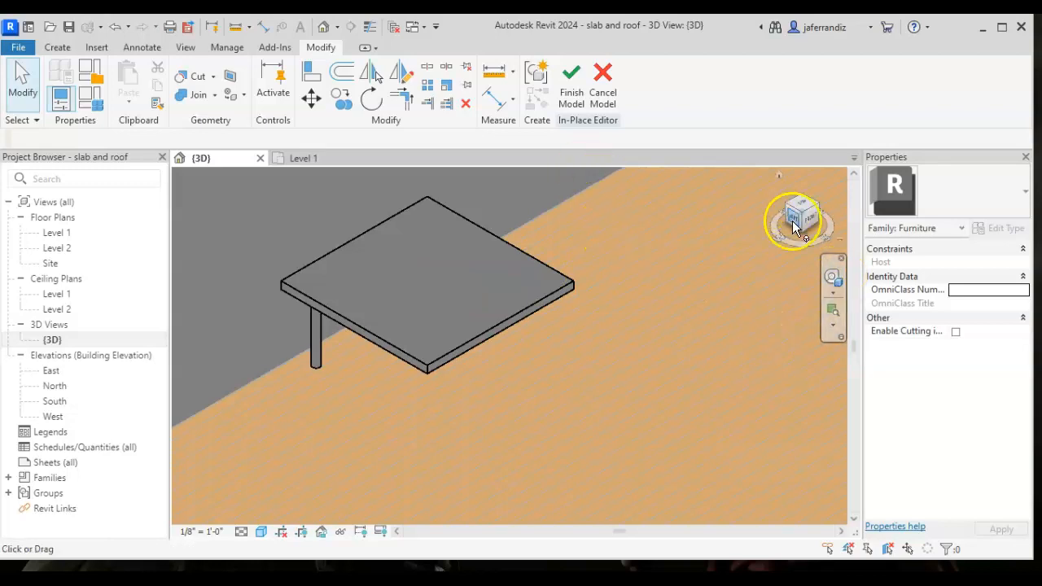
- Examine how the leg meets the underside of the tabletop from lower angles in the 3D view
click(830, 275)
drag(791, 324, 598, 278)
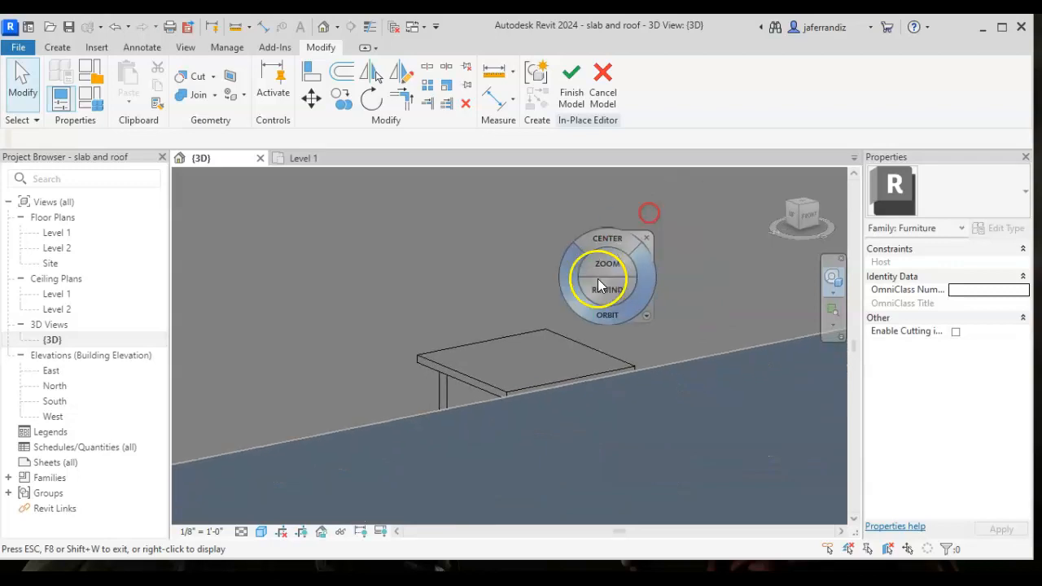
key(Escape)
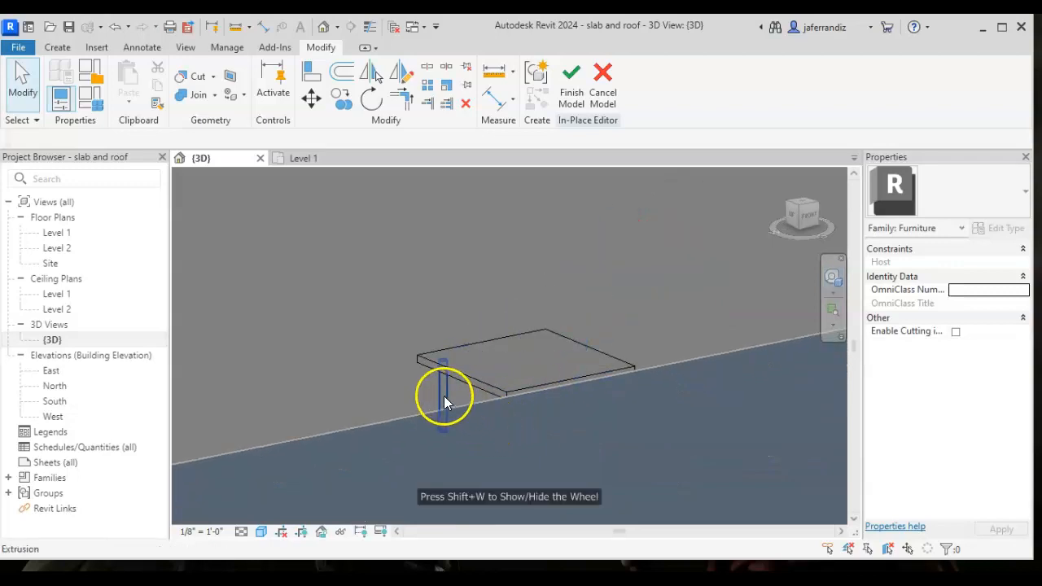
click(444, 395)
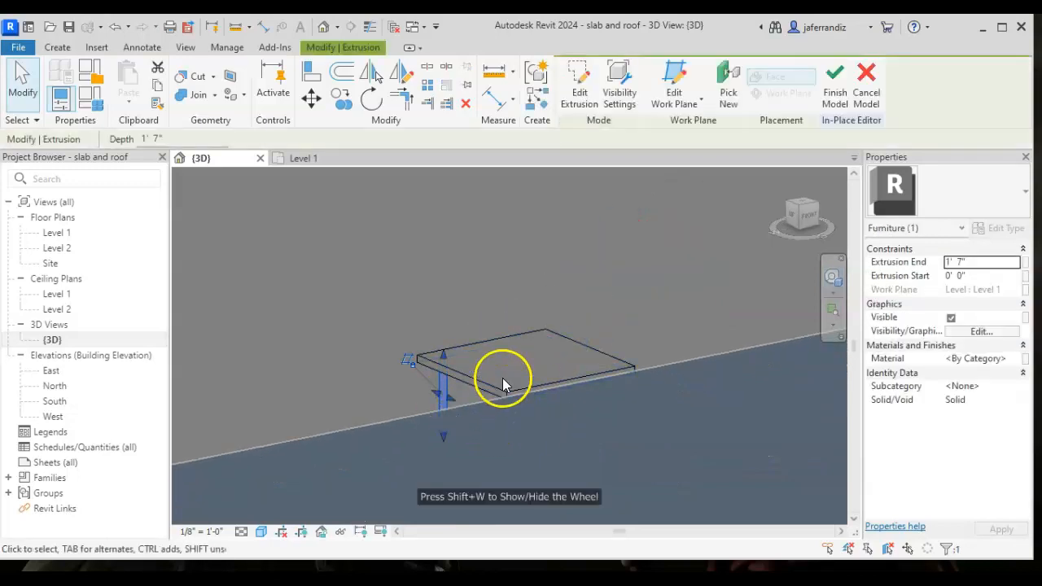
click(544, 384)
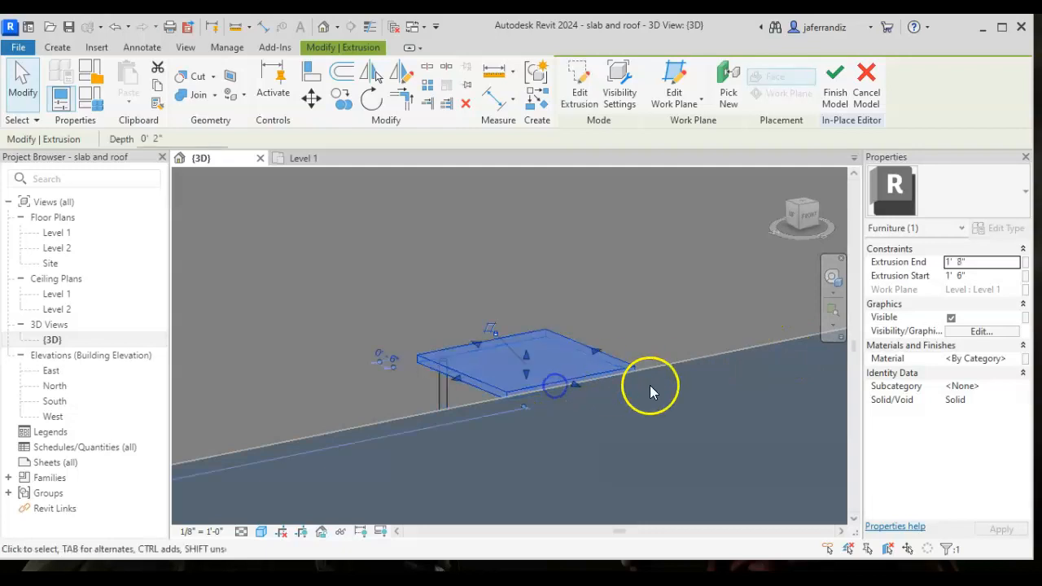
scroll(676, 381, down, 2)
middle_drag(663, 372, 613, 349)
scroll(615, 350, up, 2)
click(833, 277)
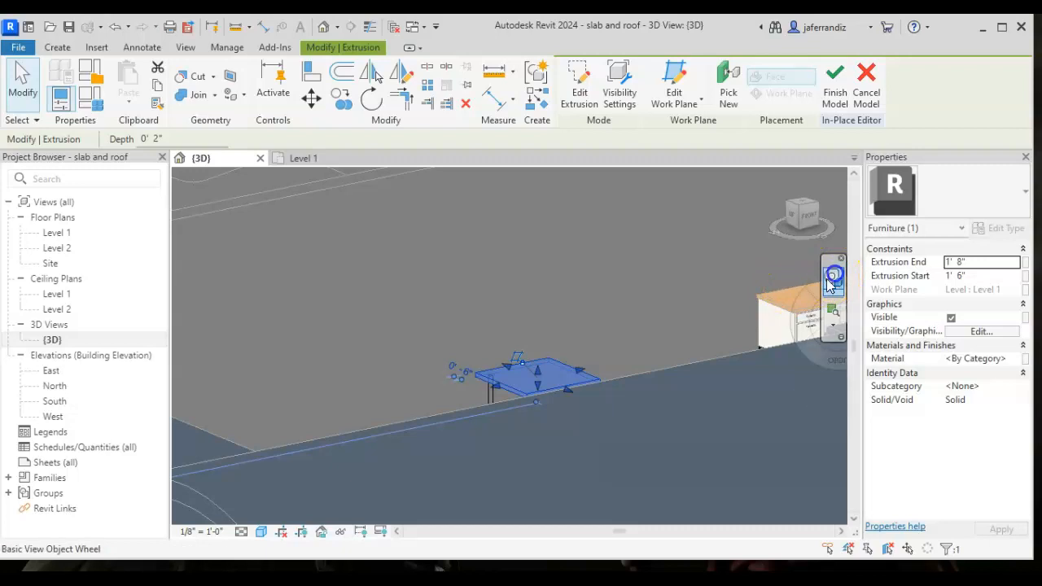
drag(747, 337, 754, 345)
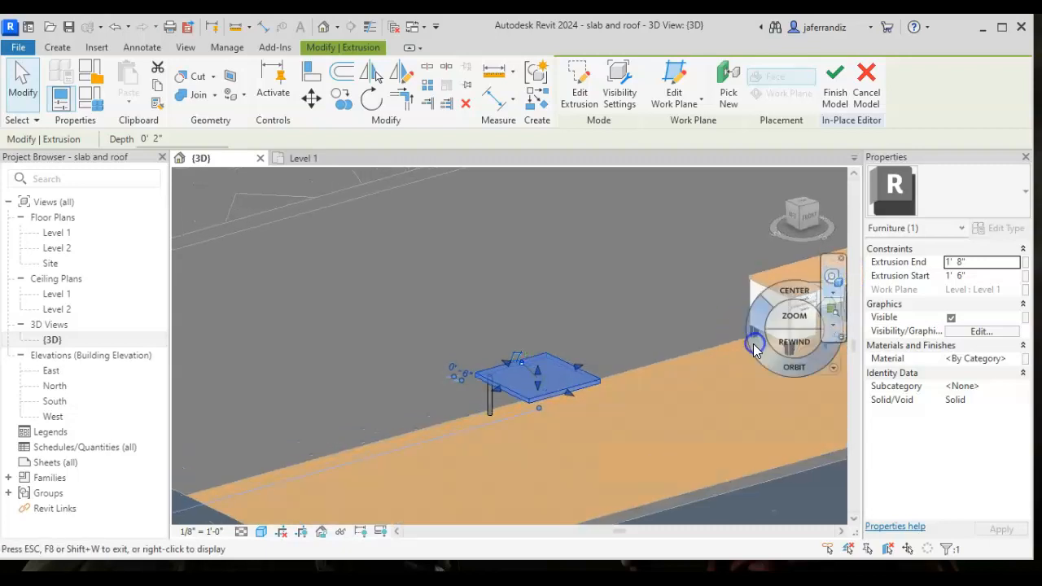
key(Escape)
key(Escape)
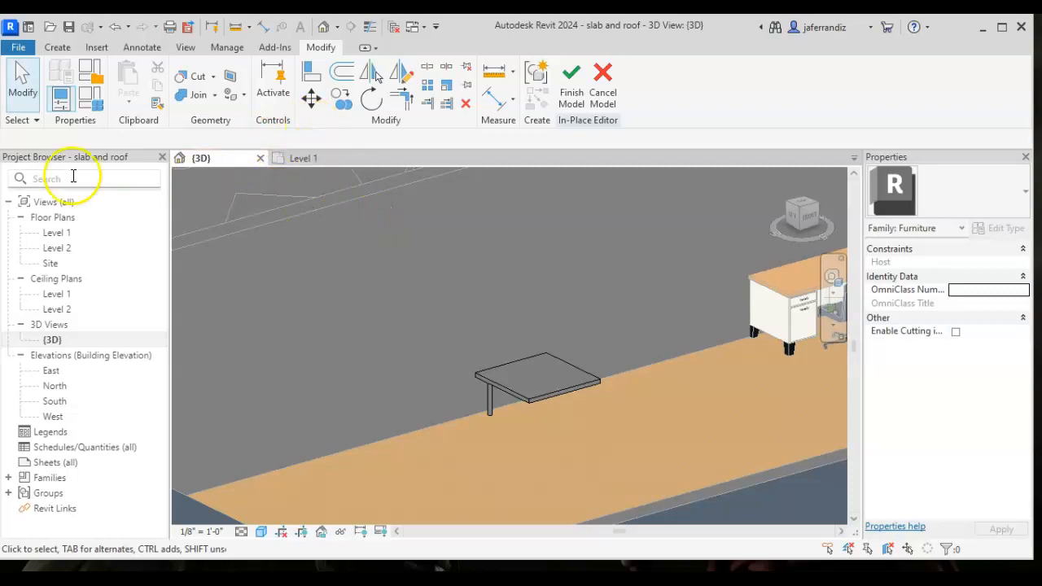
- Open the Level 1 floor plan
click(63, 234)
double_click(63, 234)
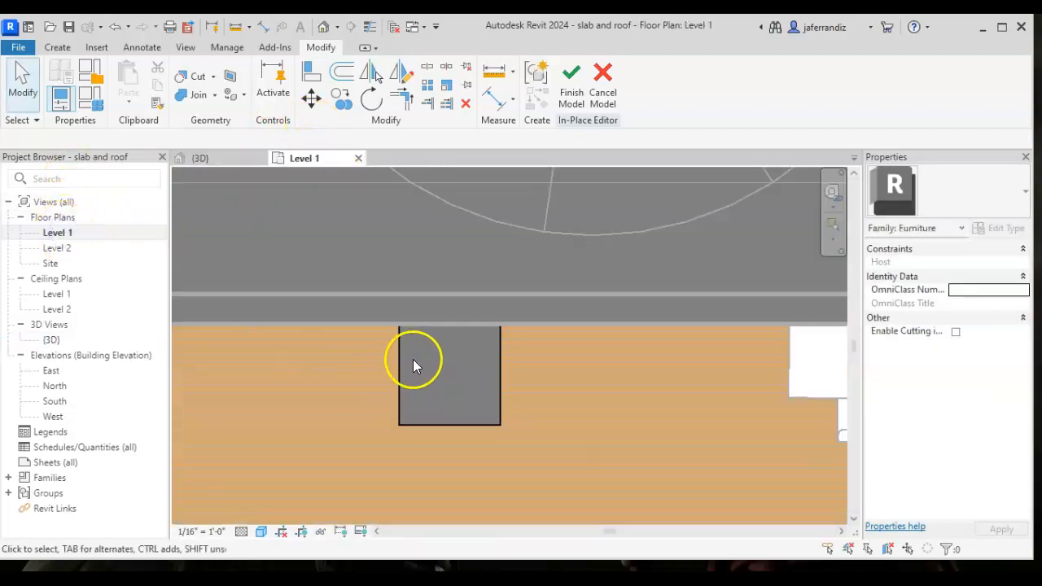
- Copy the table leg 36" horizontally toward the table's right edge
drag(375, 279, 442, 381)
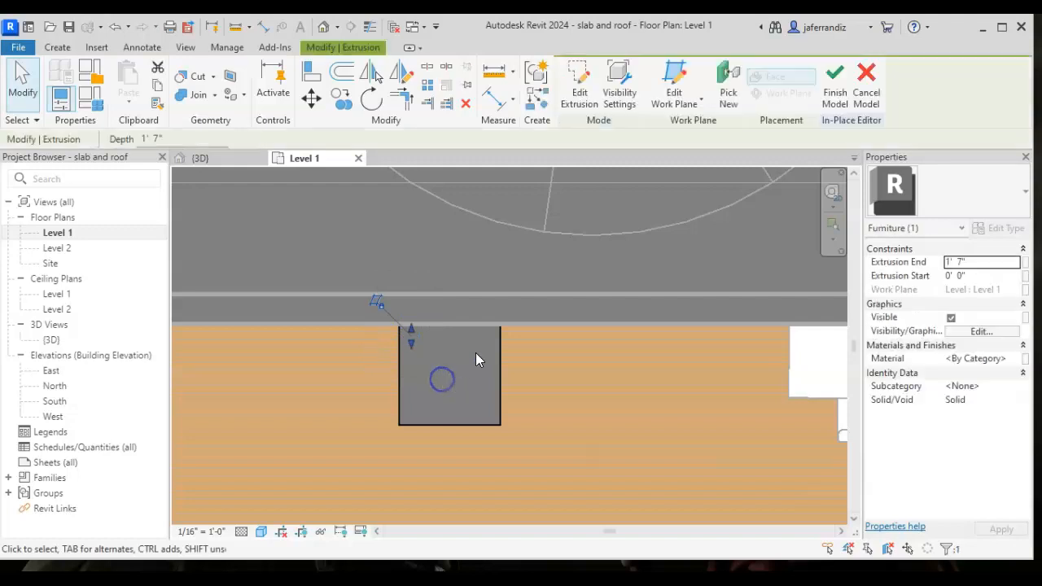
click(343, 111)
scroll(411, 334, up, 4)
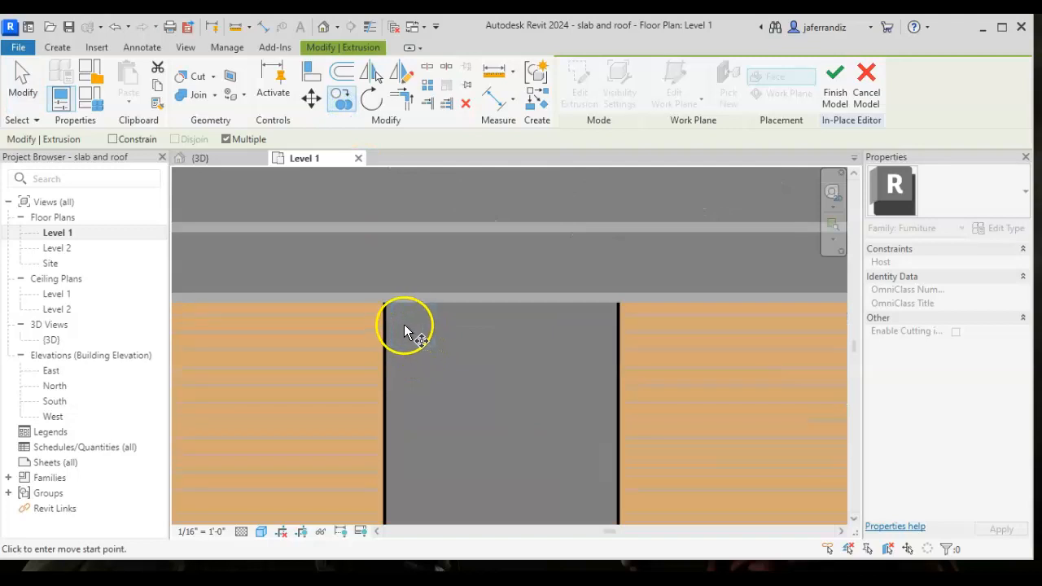
click(343, 108)
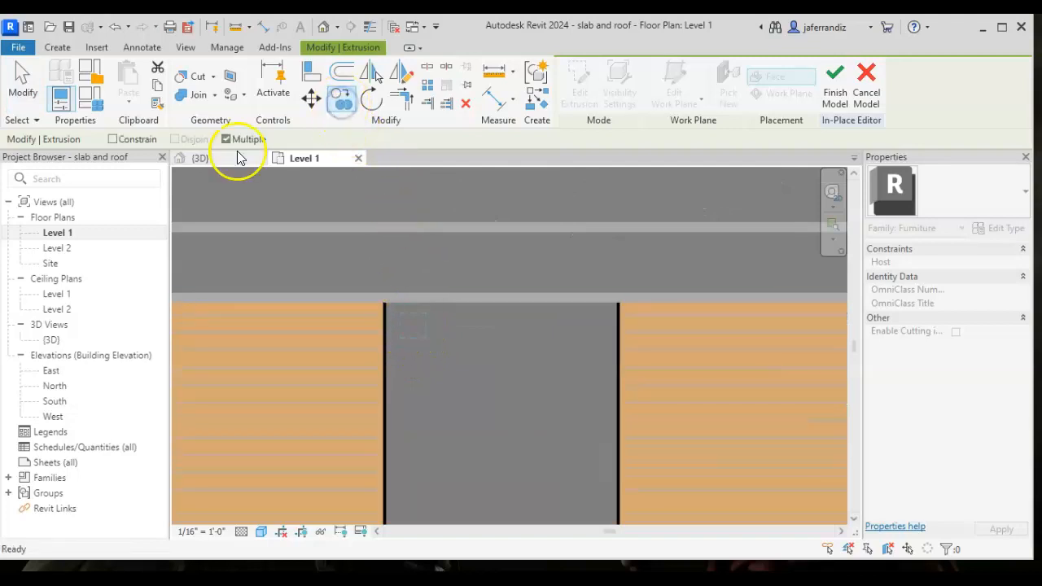
click(415, 324)
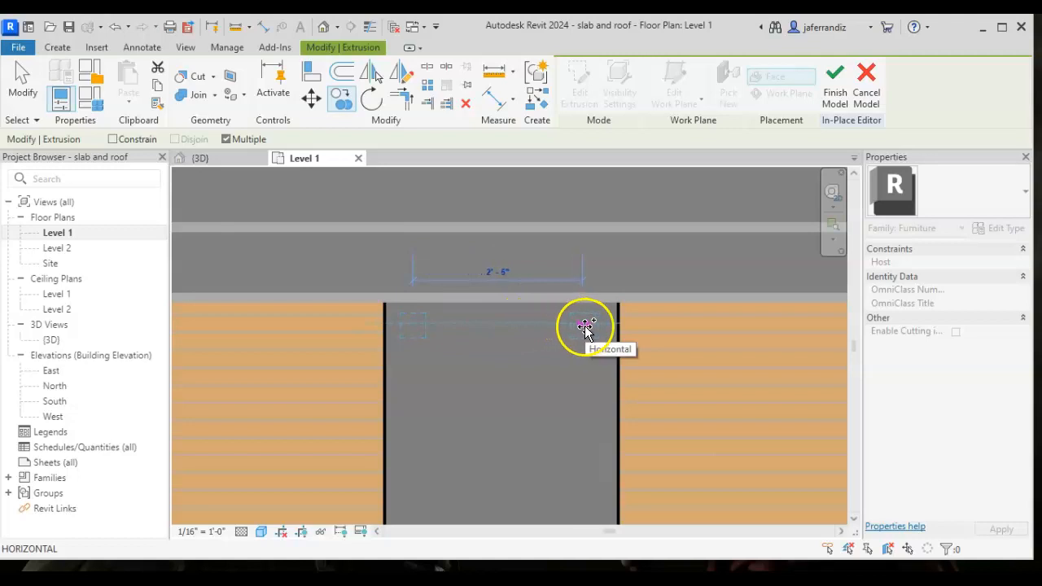
text(1')
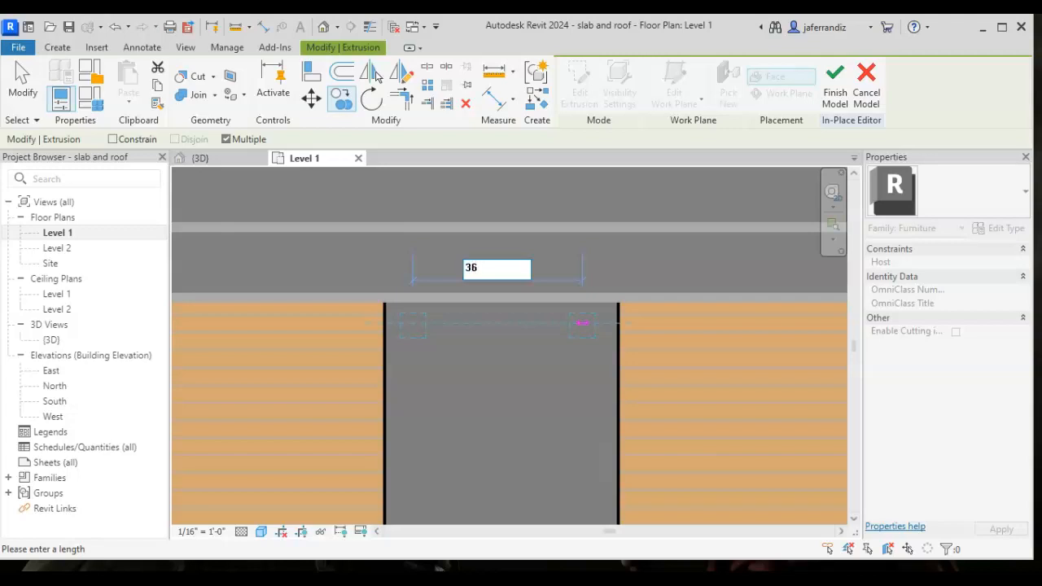
key(Return)
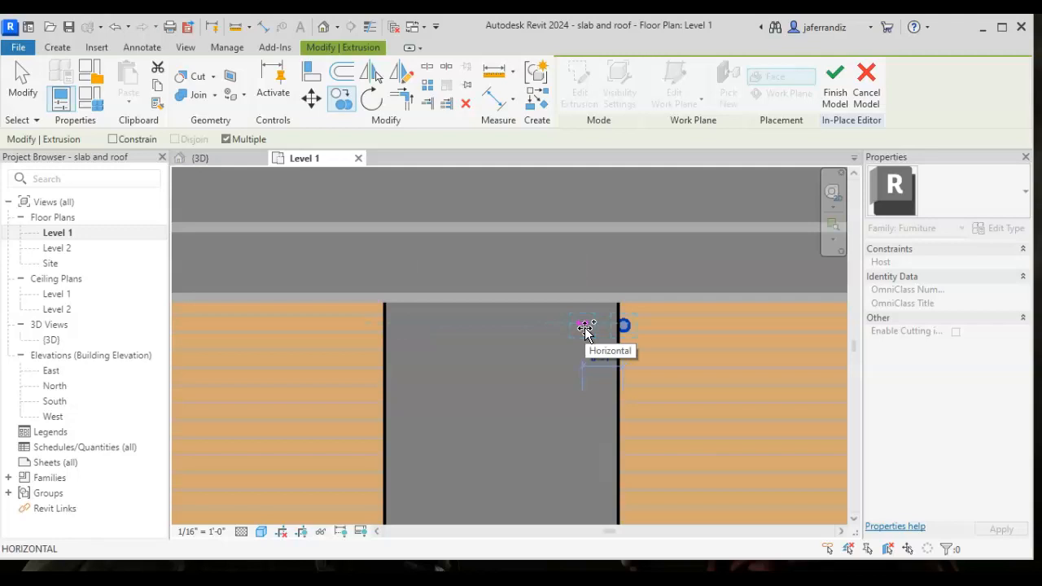
click(449, 320)
- Move both table legs about 4" horizontally to the left
drag(370, 280, 558, 326)
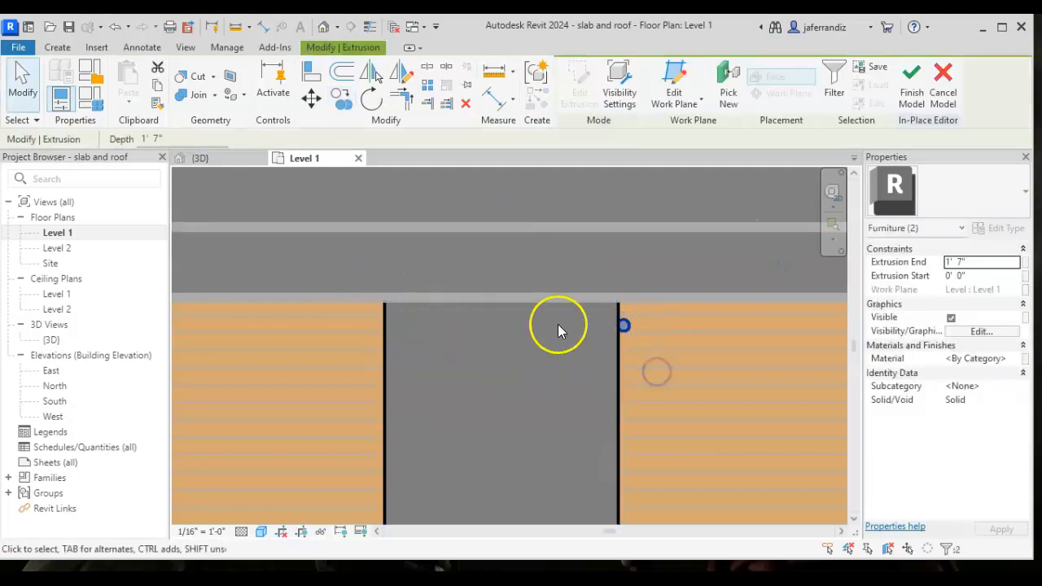
click(310, 99)
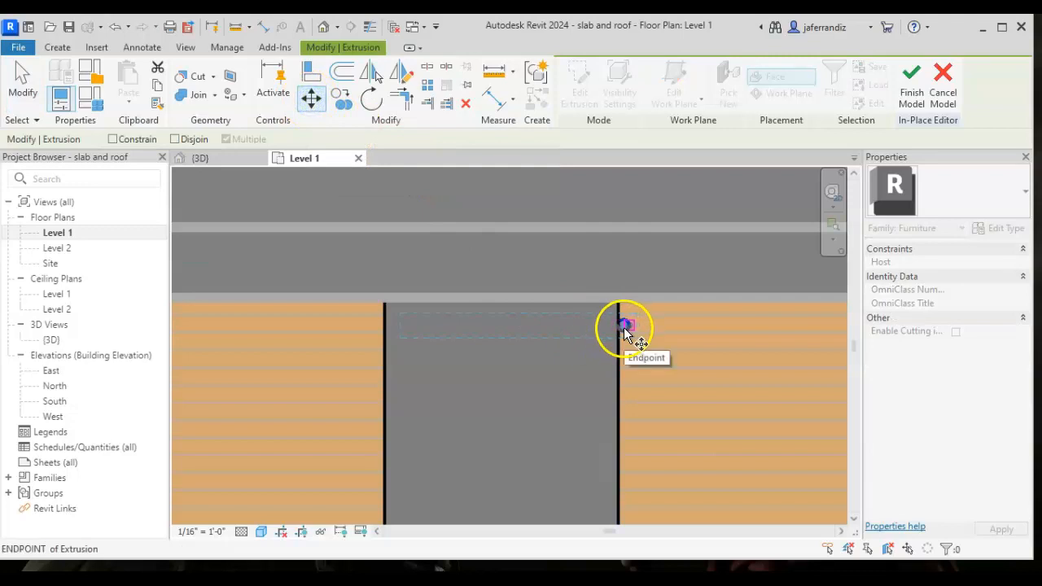
scroll(624, 325, up, 2)
click(624, 326)
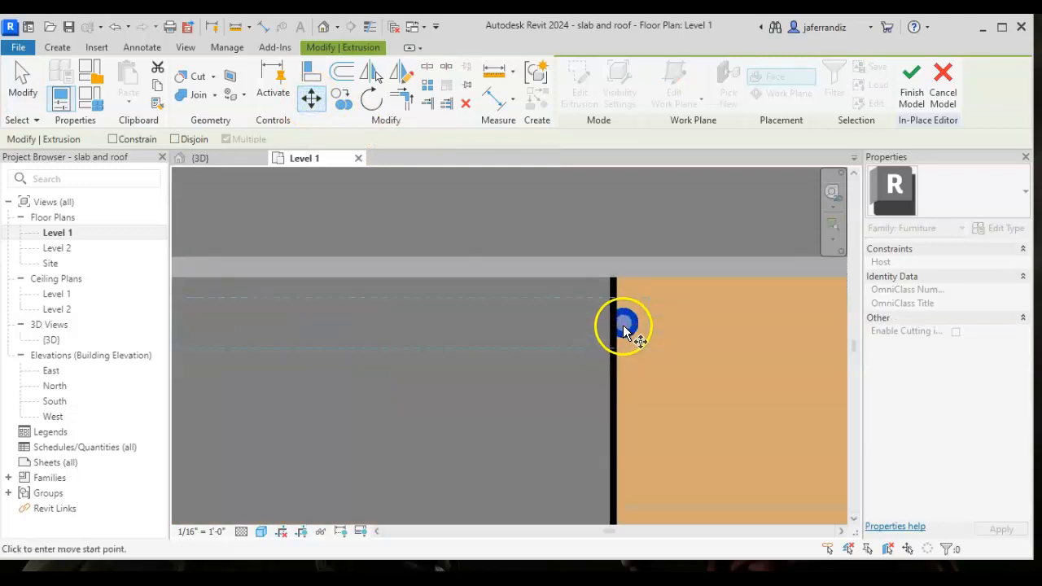
click(570, 322)
- Delete the copied leg near the table's right edge, keeping the original leg
middle_drag(516, 356, 553, 330)
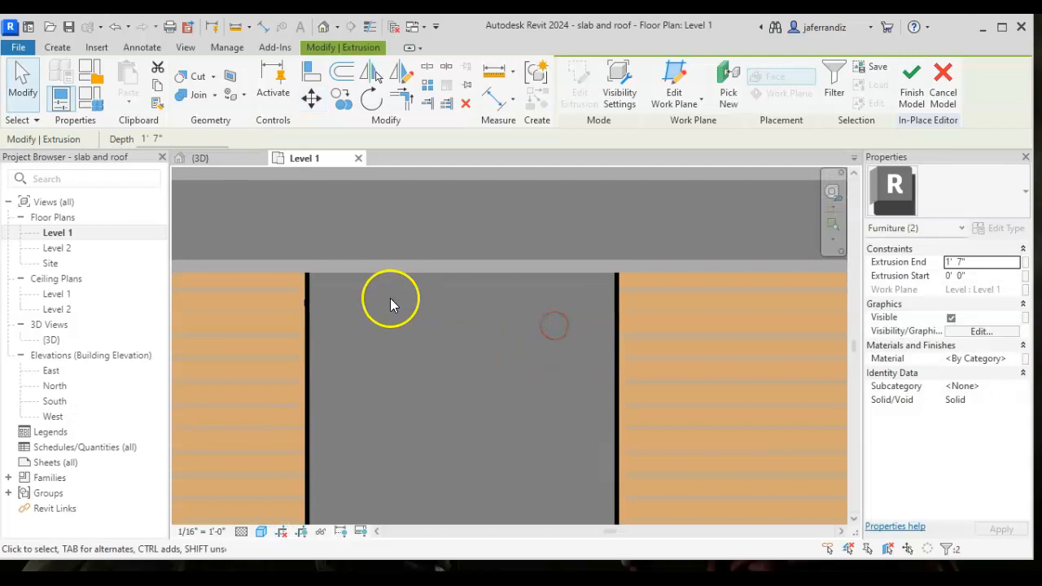
click(575, 346)
drag(278, 242, 646, 361)
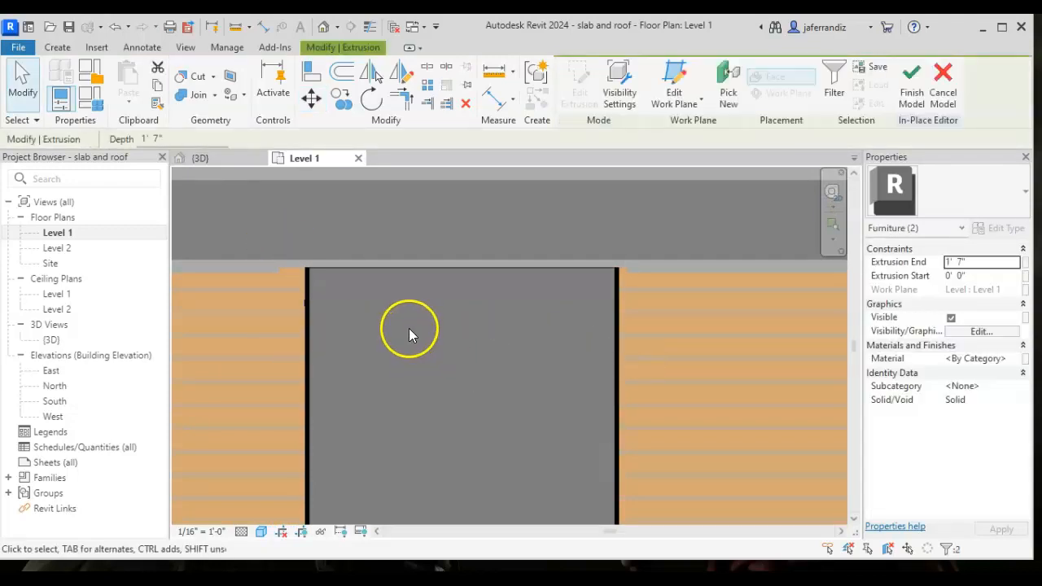
click(391, 331)
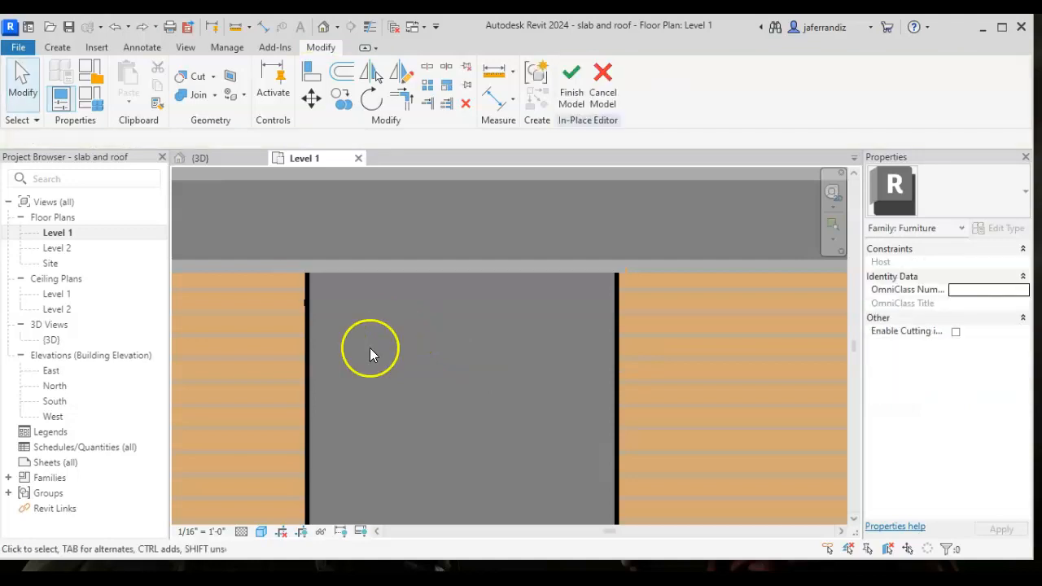
drag(451, 241, 671, 345)
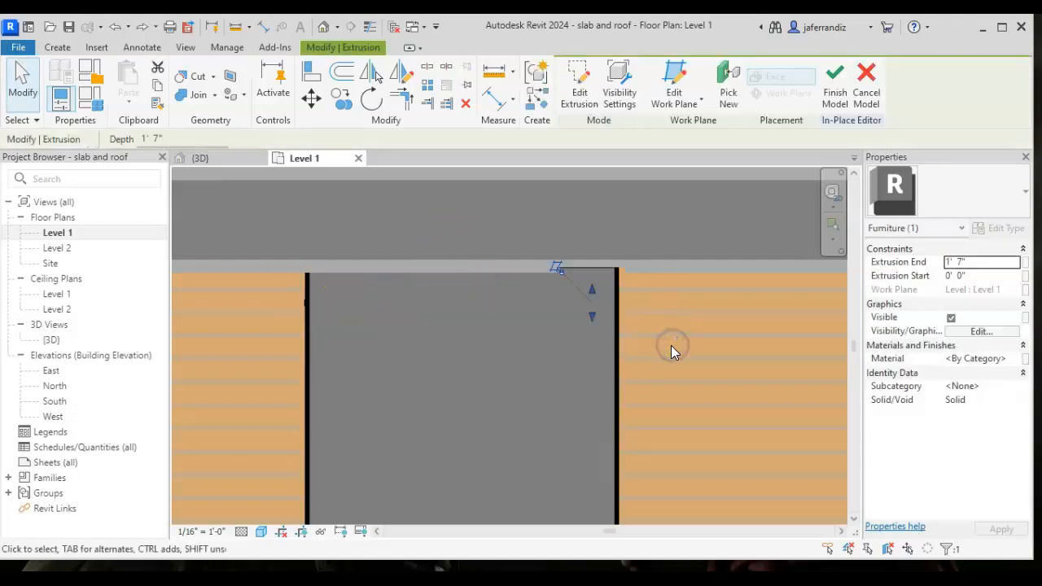
click(672, 346)
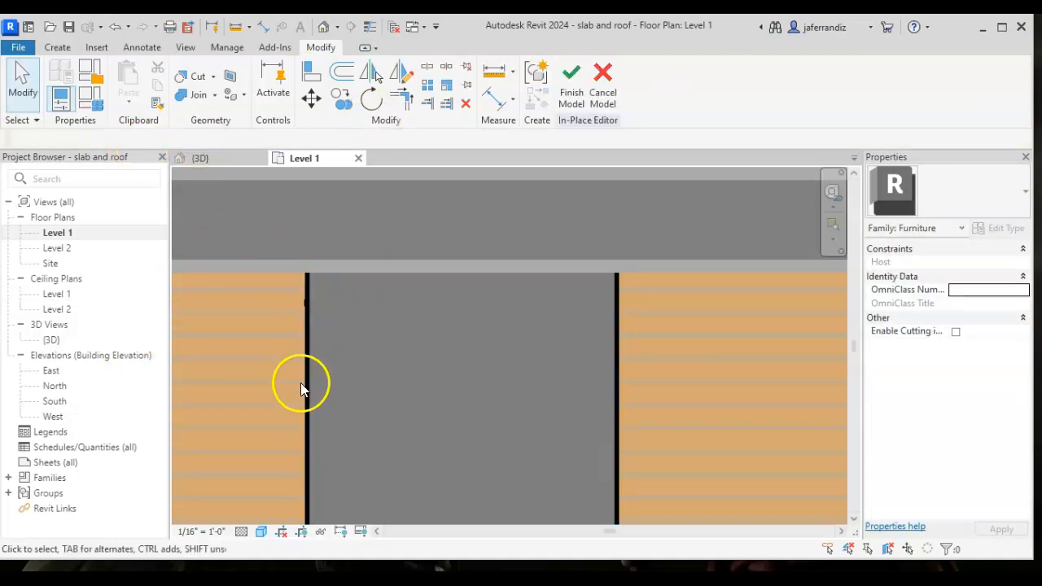
- Try the Hidden Line visual style on the Level 1 plan, and set the style to Wireframe
click(262, 533)
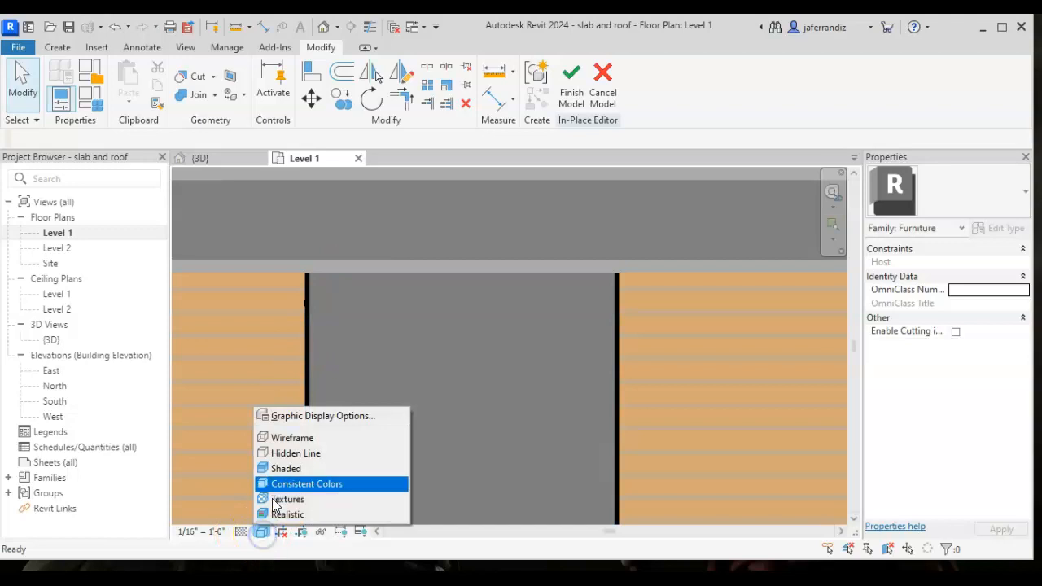
click(293, 456)
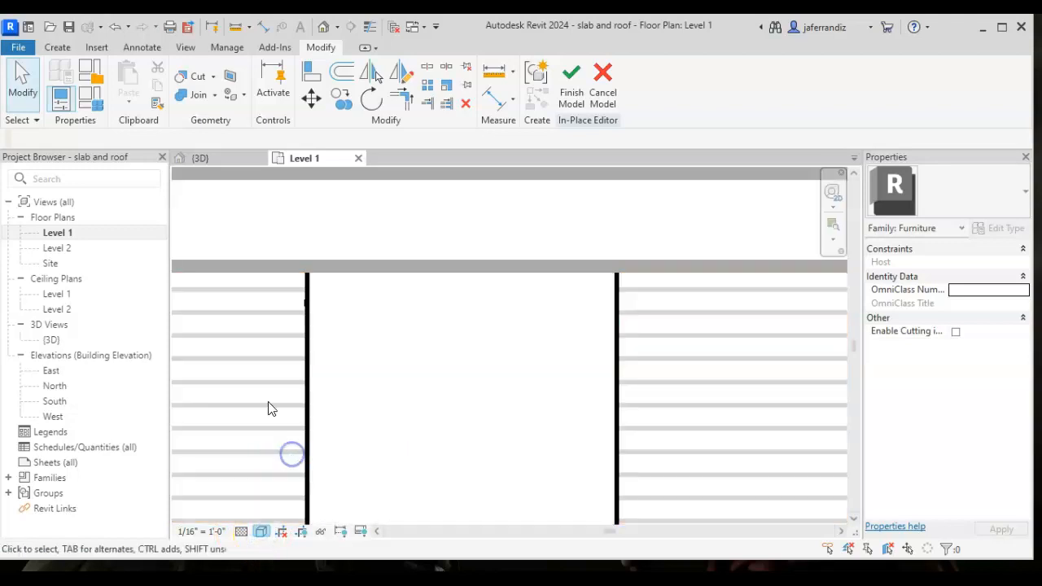
click(262, 533)
click(289, 438)
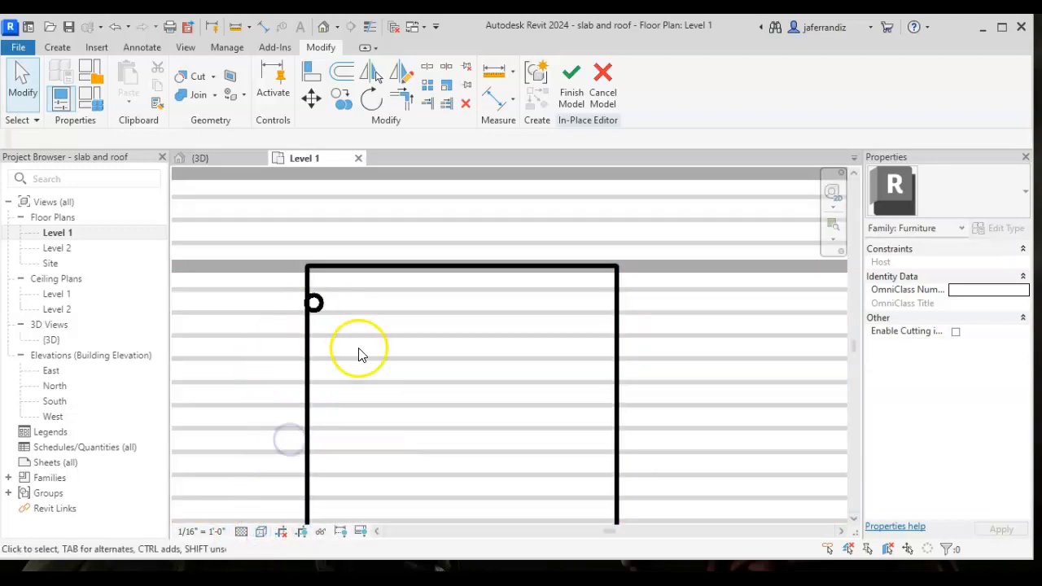
- Draw chained reference lines corner to corner along both diagonals and the bottom edge of the square tabletop
scroll(366, 322, down, 1)
middle_drag(377, 320, 332, 277)
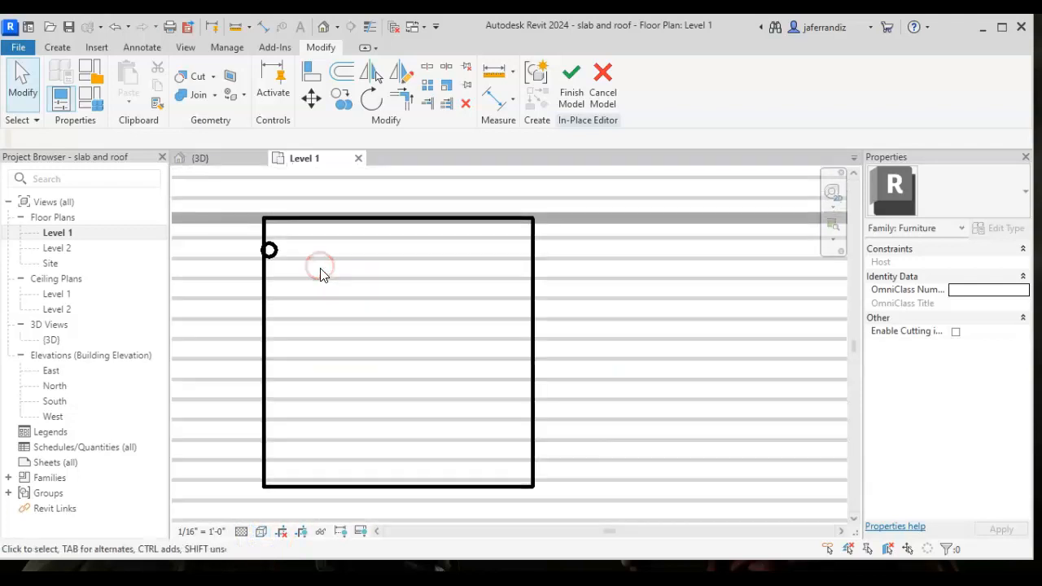
click(56, 48)
click(82, 49)
click(58, 47)
click(782, 95)
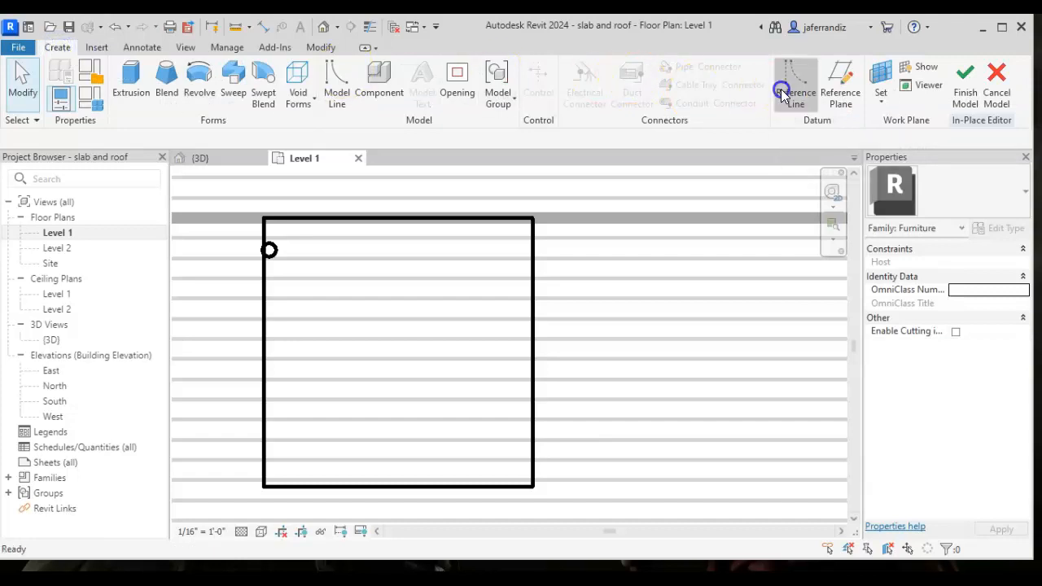
click(264, 217)
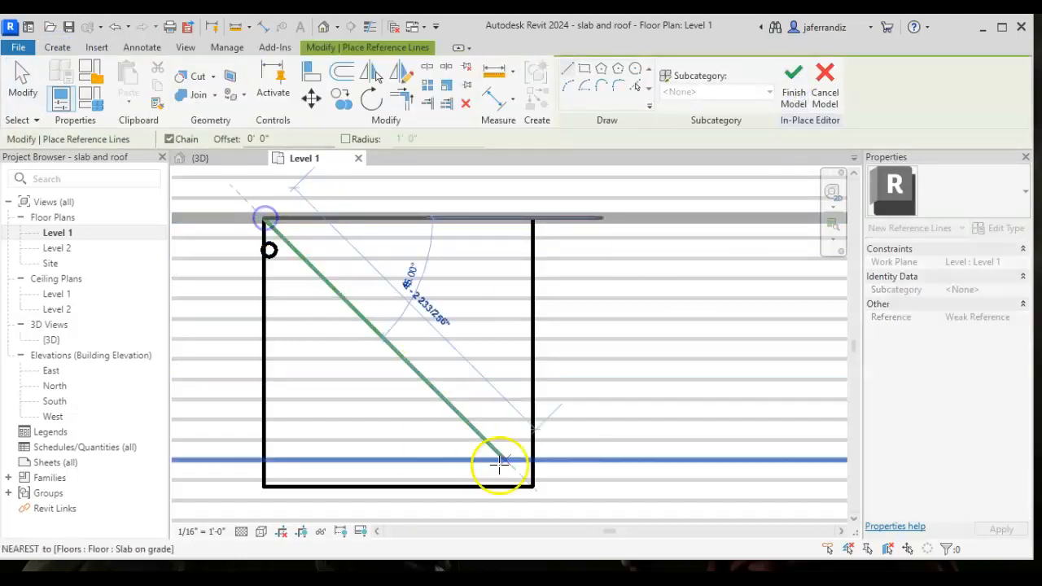
click(529, 483)
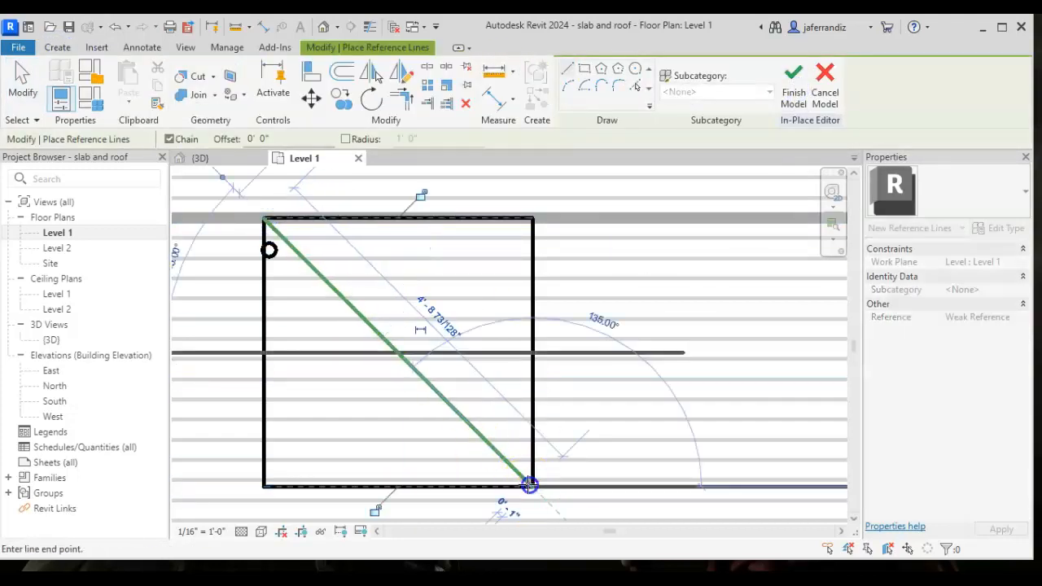
click(264, 485)
click(523, 216)
key(Escape)
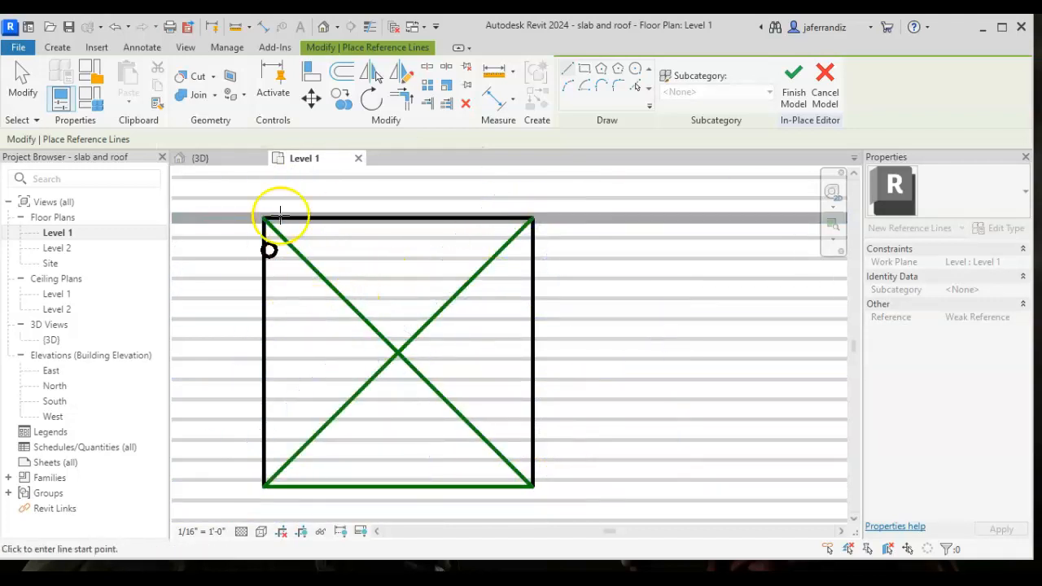
- Draw a reference circle centred on the diagonals' intersection with a 1'-8" radius reaching the midpoint of the tabletop's top edge
click(635, 70)
click(397, 352)
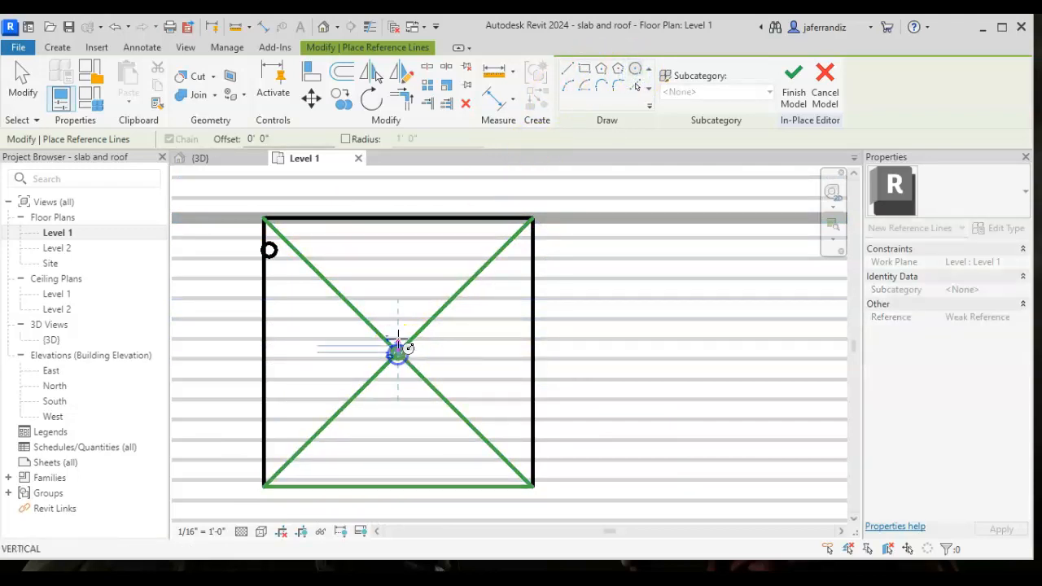
click(401, 223)
key(Escape)
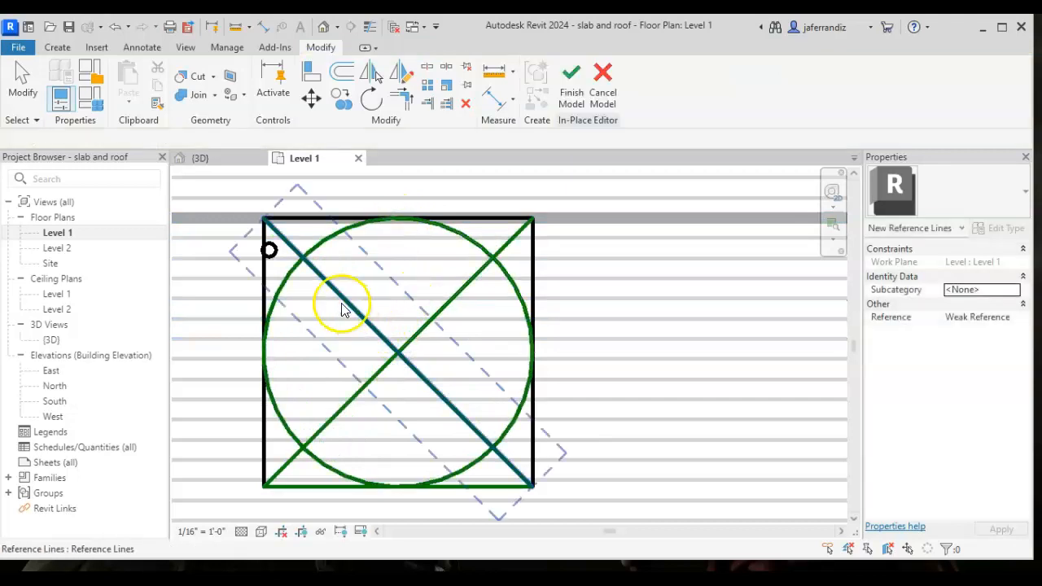
key(Escape)
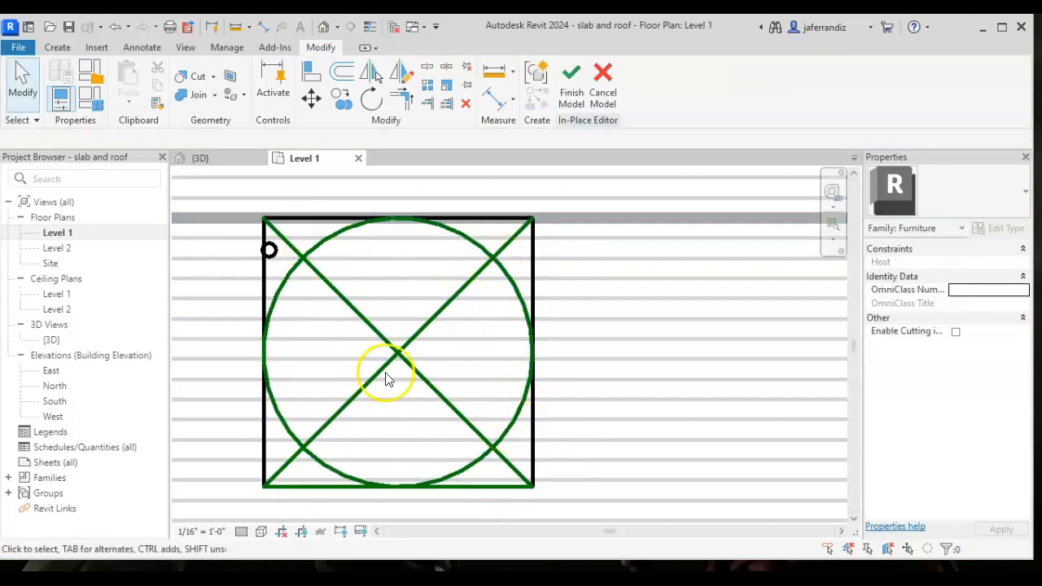
- Move the table leg from its centre onto the upper-left intersection of the reference circle and diagonal
click(297, 278)
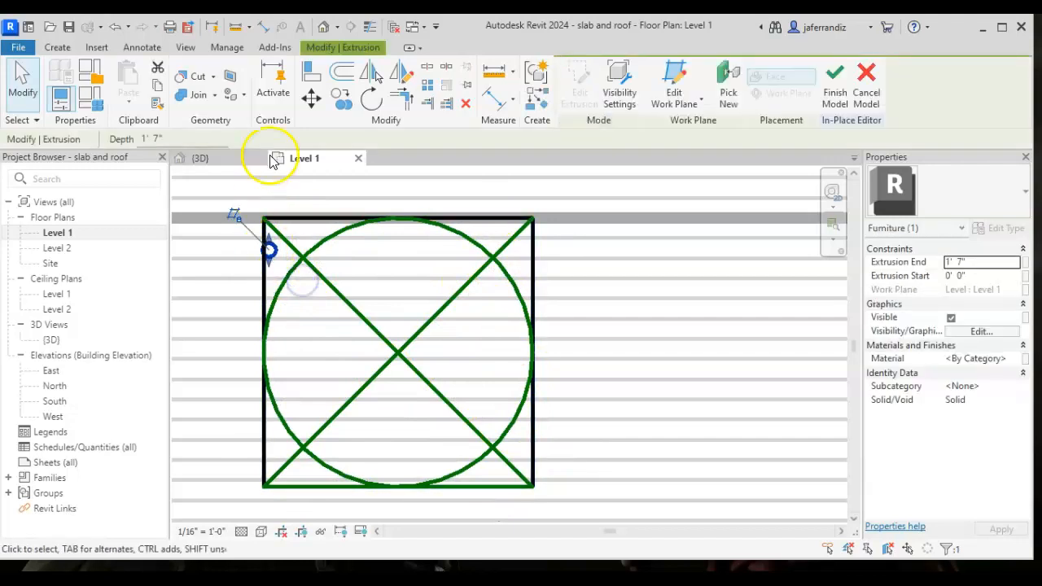
click(311, 98)
scroll(273, 213, up, 3)
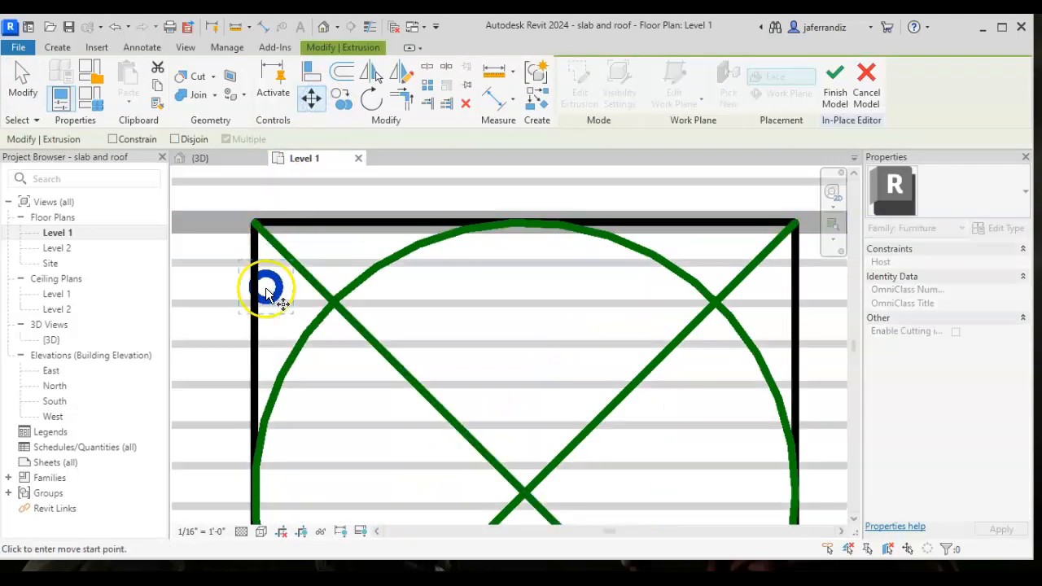
scroll(267, 291, up, 2)
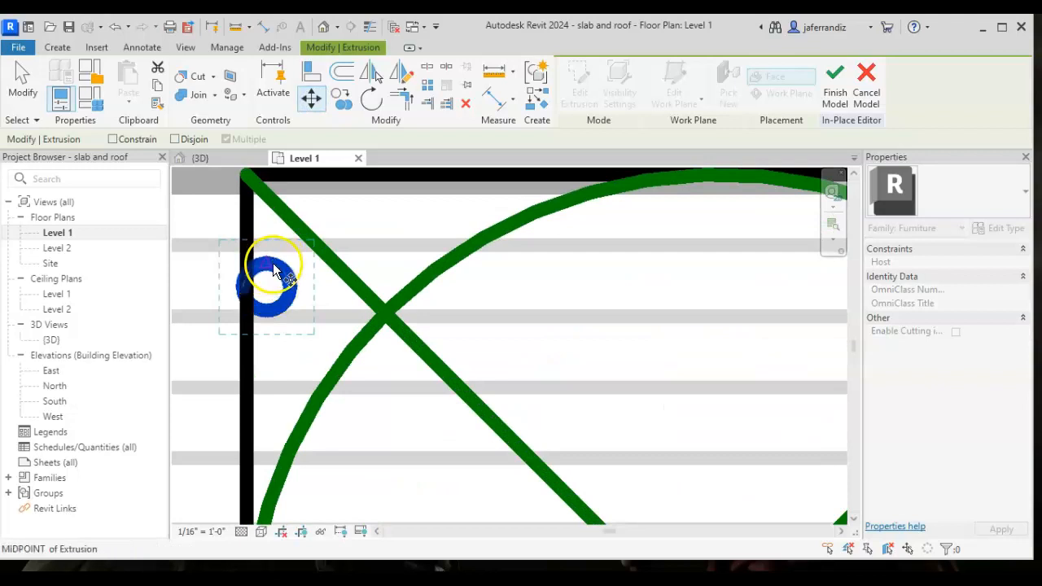
click(267, 288)
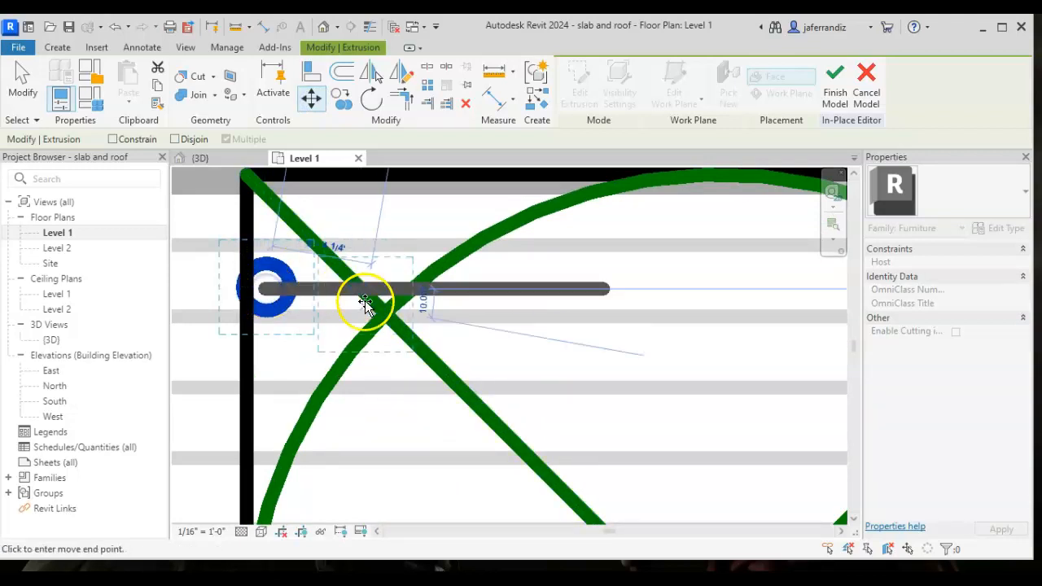
click(383, 323)
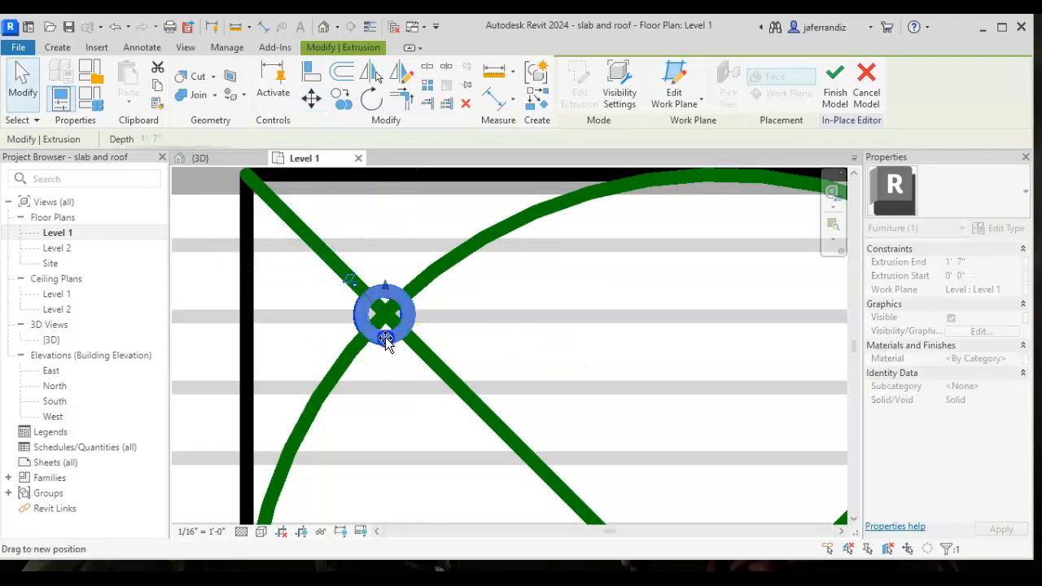
- Copy the leg from its centre to the other three intersections of the reference circle and the diagonals
click(338, 104)
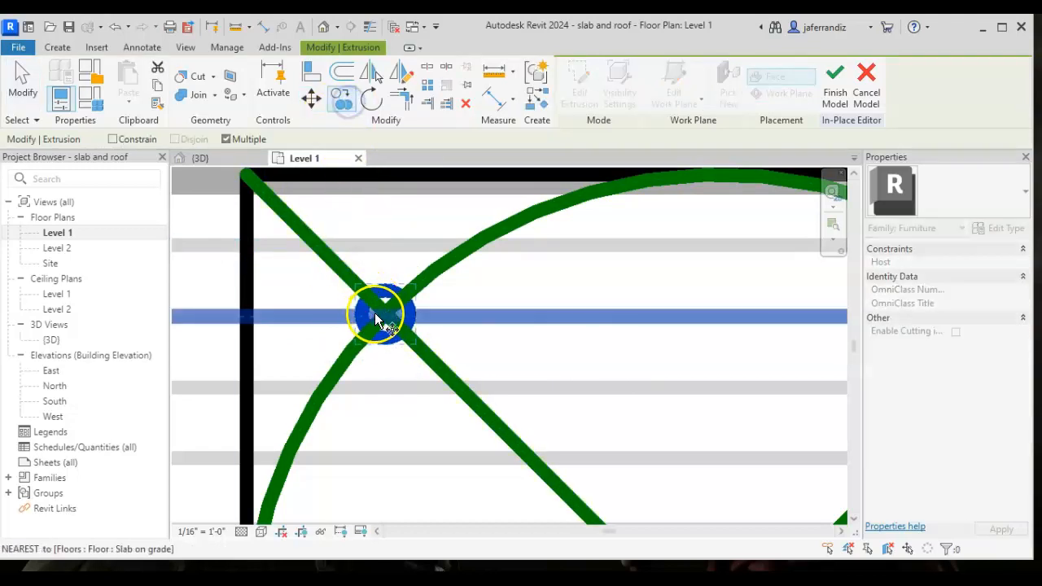
click(386, 316)
scroll(419, 322, down, 2)
middle_drag(424, 323, 291, 217)
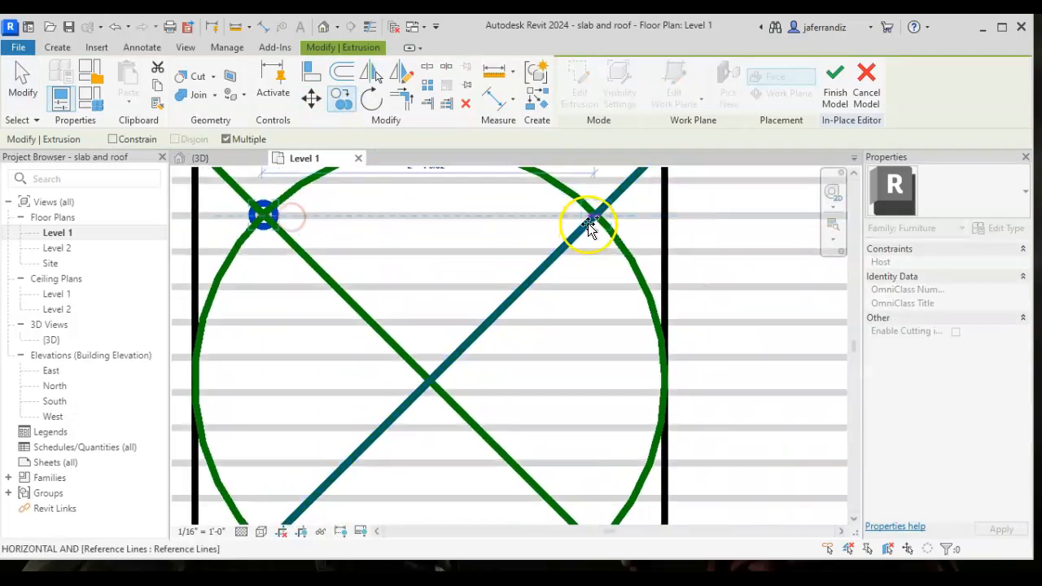
click(595, 216)
middle_drag(593, 367, 565, 223)
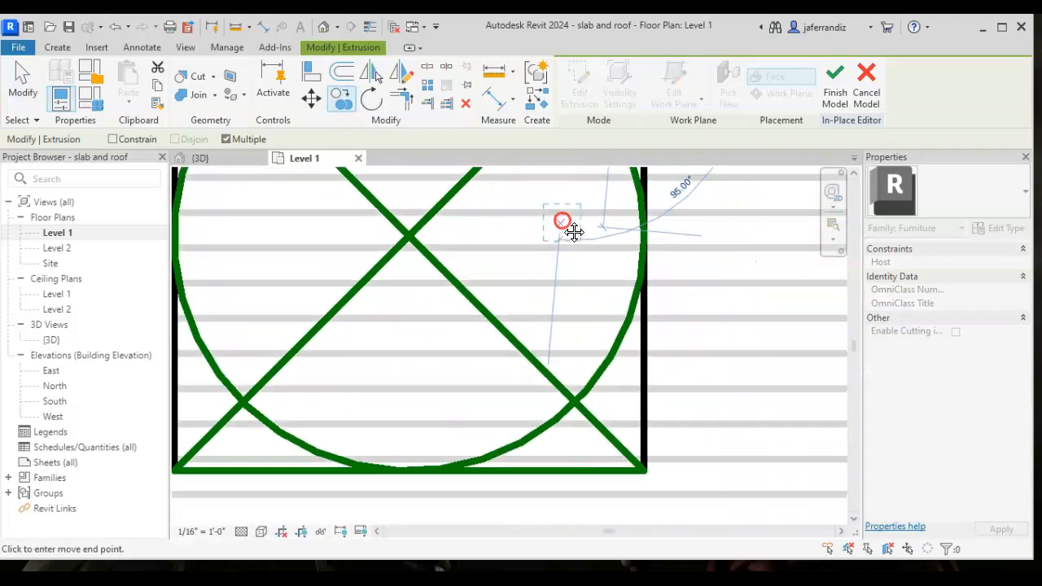
click(577, 405)
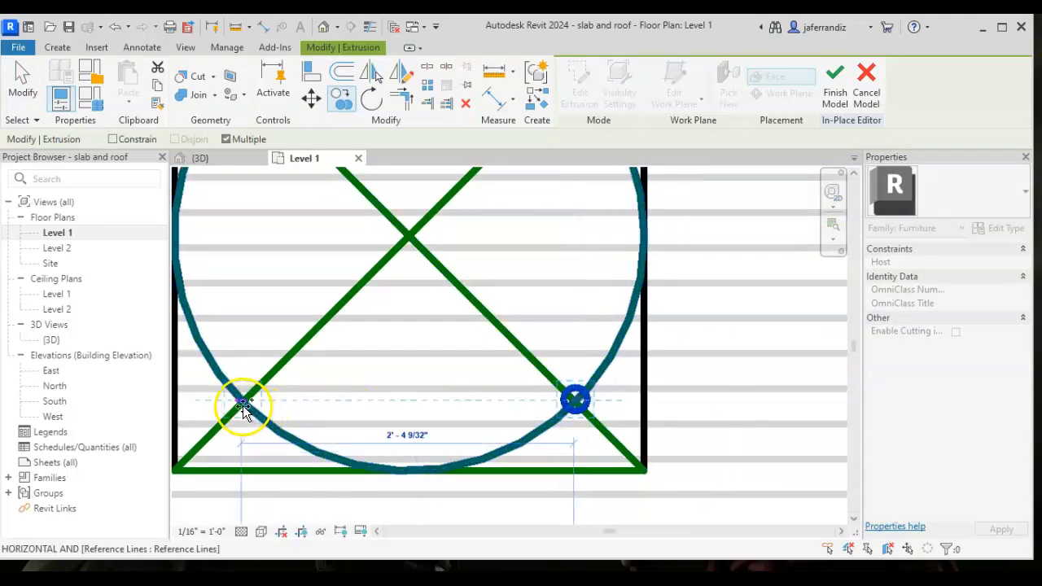
click(242, 400)
key(Escape)
key(Escape)
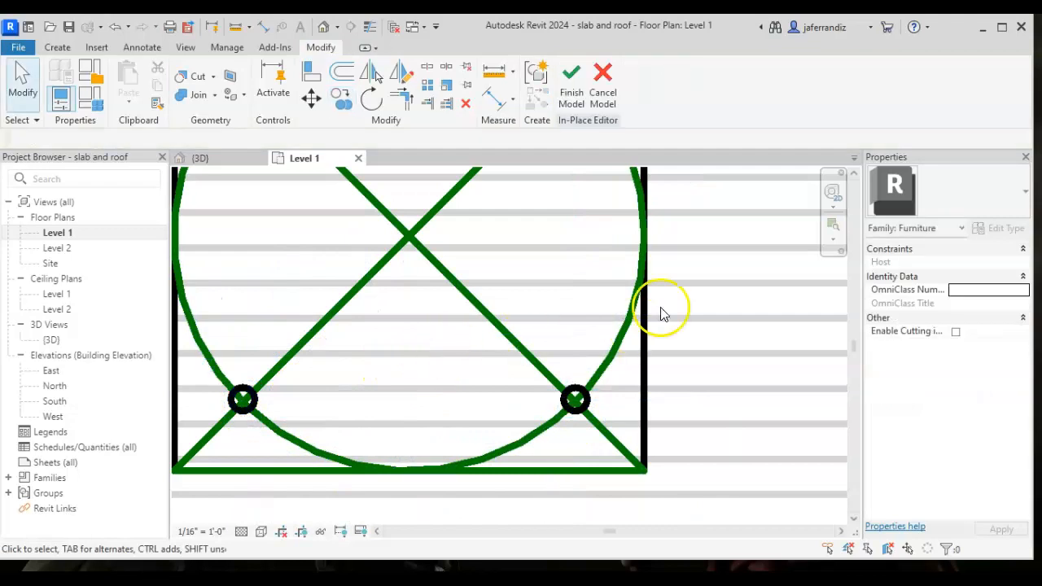
- Check the table's legs, top and reference lines in the 3D view, and finish the in-place model
double_click(51, 341)
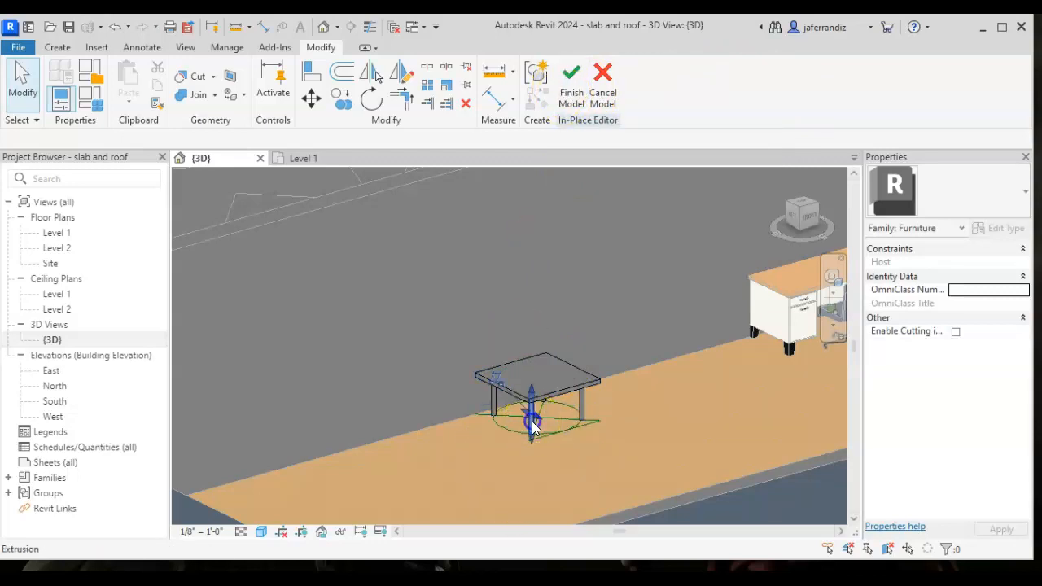
click(531, 422)
click(583, 398)
key(Escape)
click(573, 391)
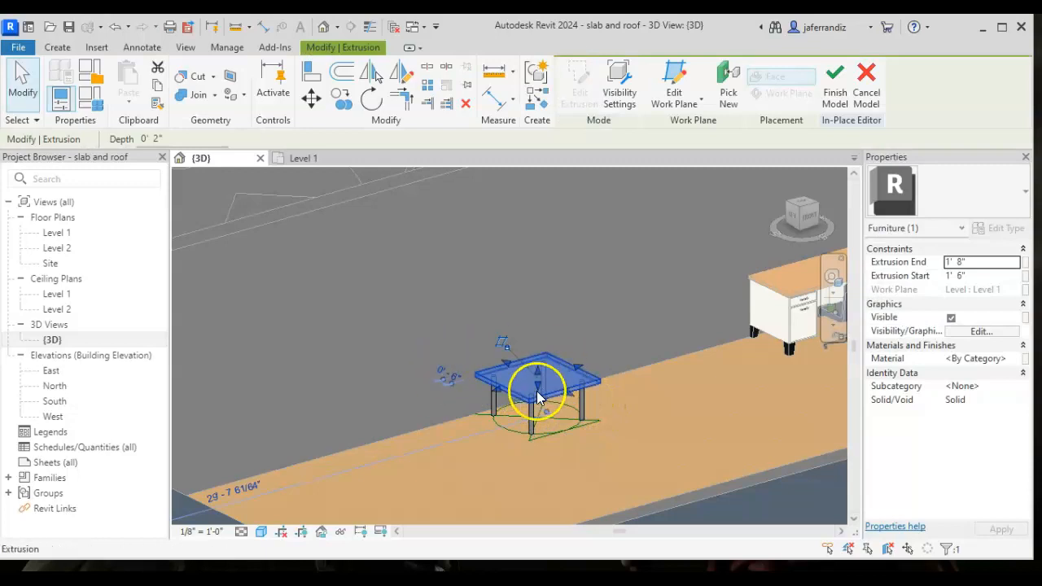
click(564, 307)
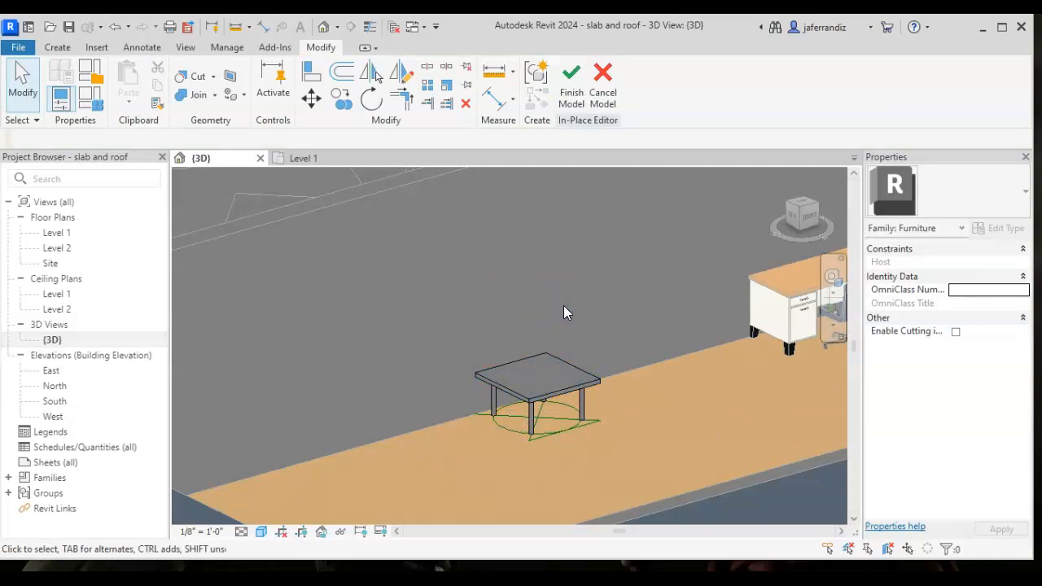
click(545, 444)
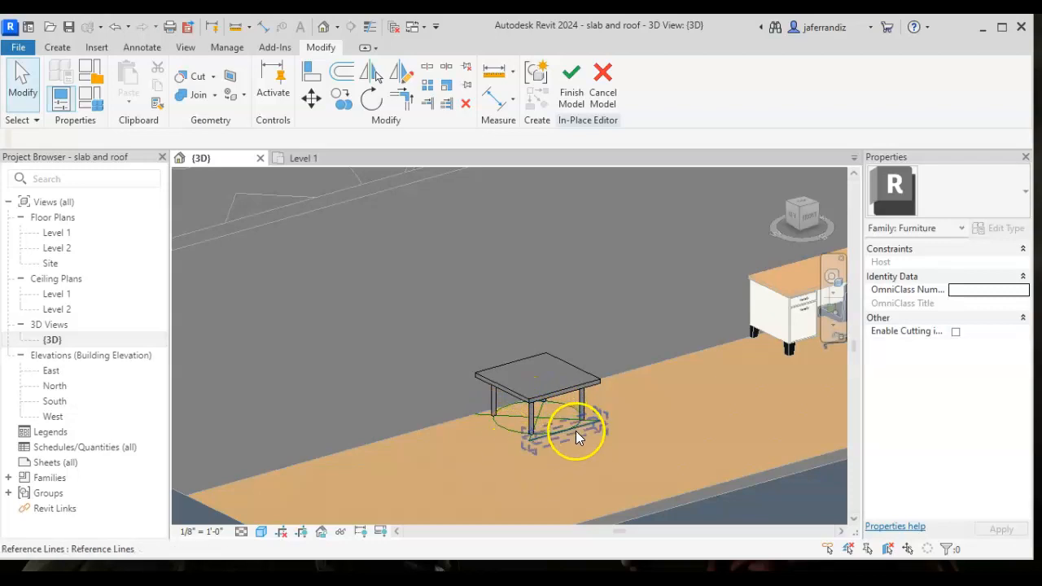
click(515, 426)
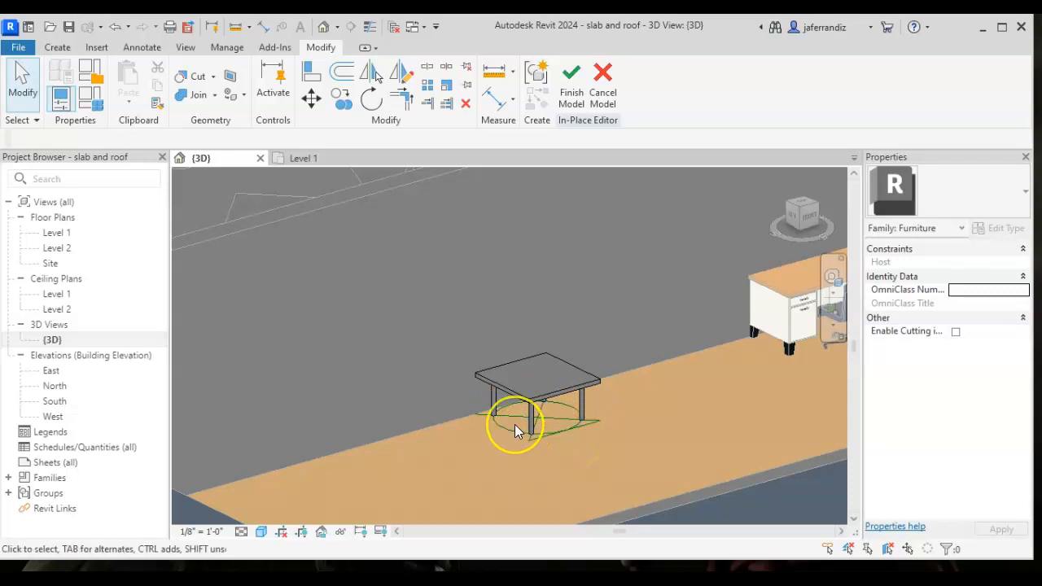
click(571, 96)
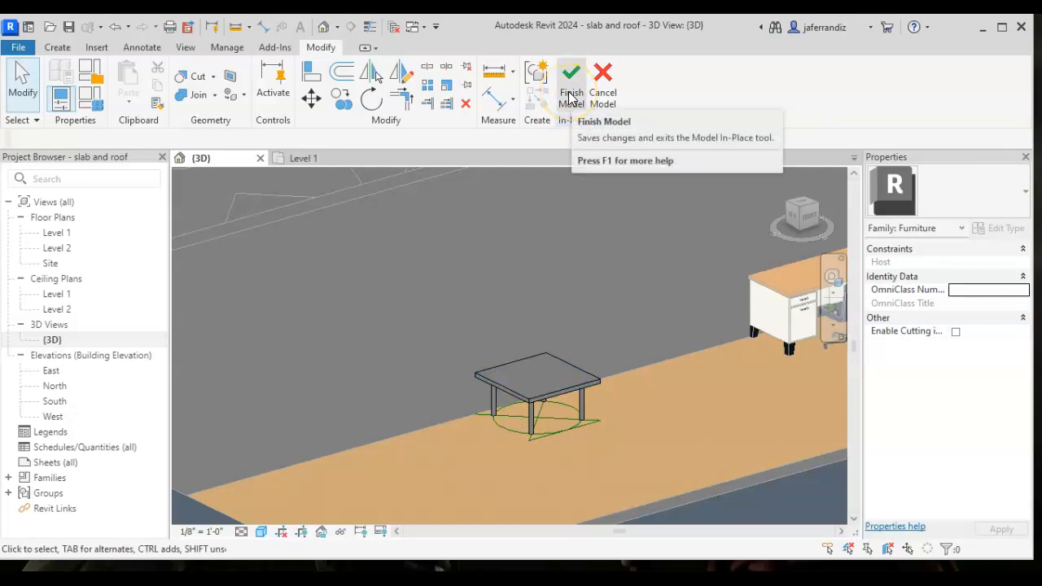
click(570, 98)
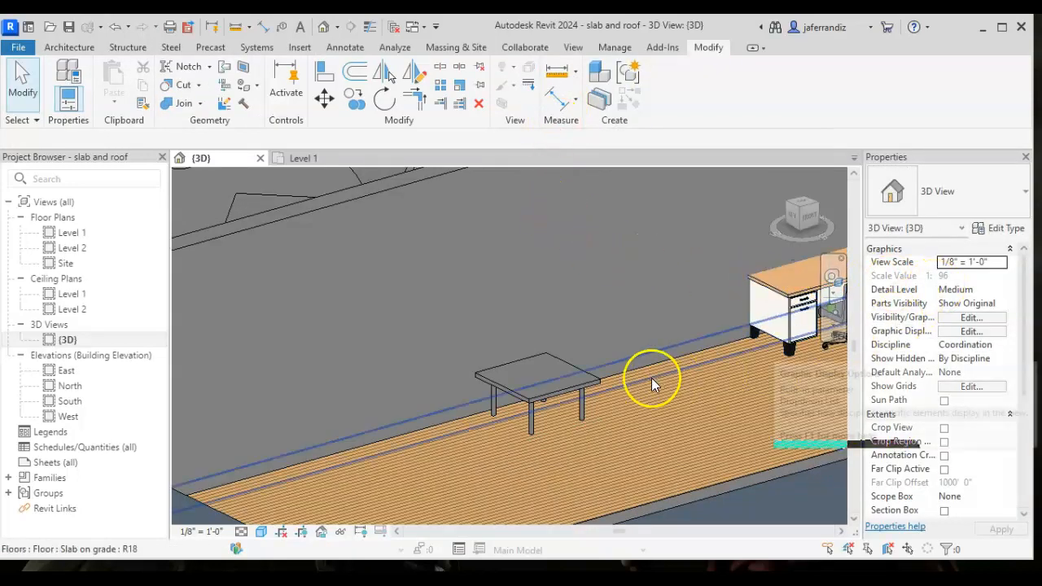
- Review the finished table's type properties and close them without making changes
click(560, 390)
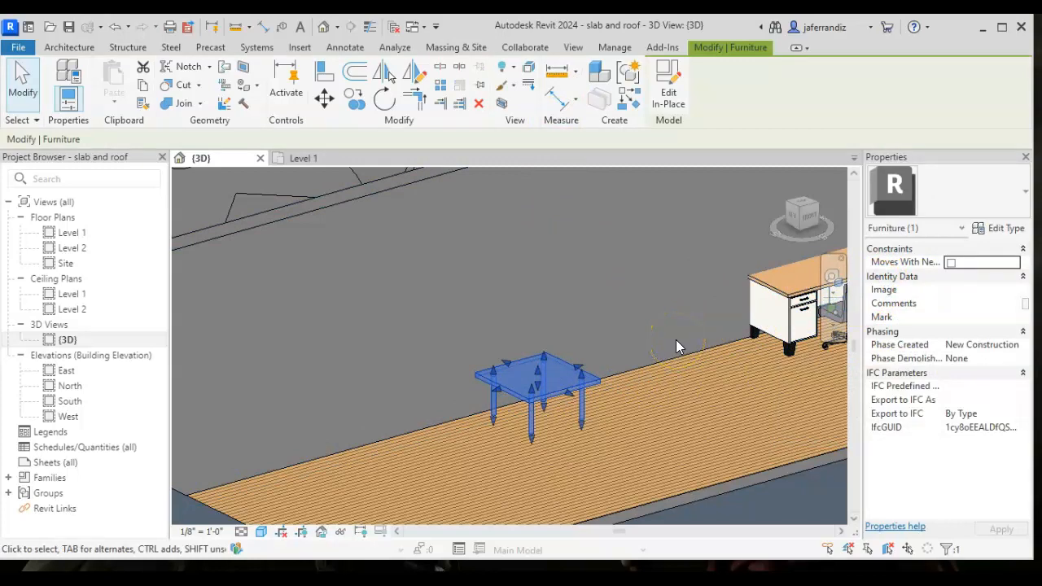
click(1001, 231)
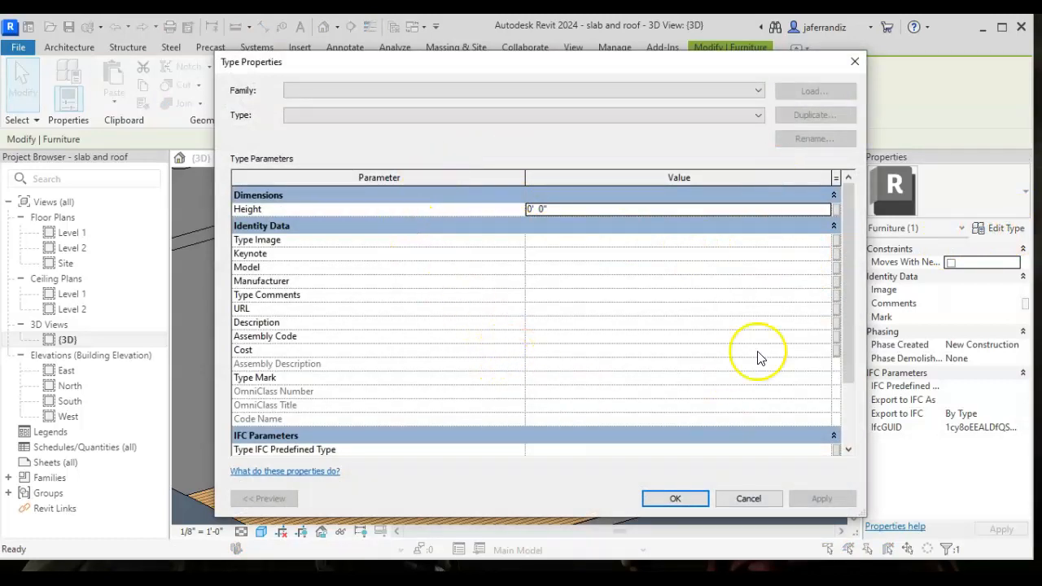
scroll(551, 286, down, 2)
scroll(552, 294, up, 2)
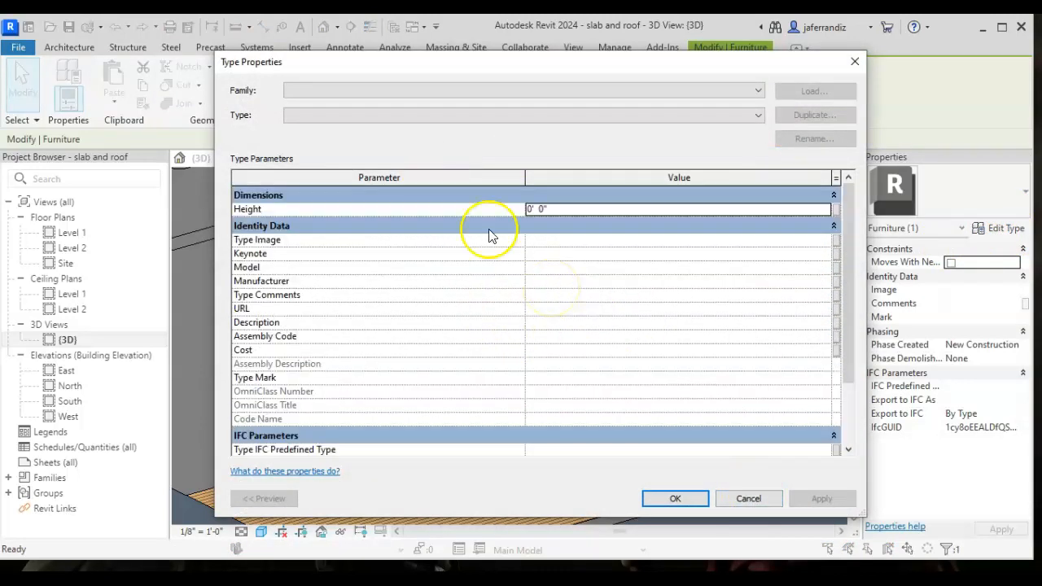
click(748, 499)
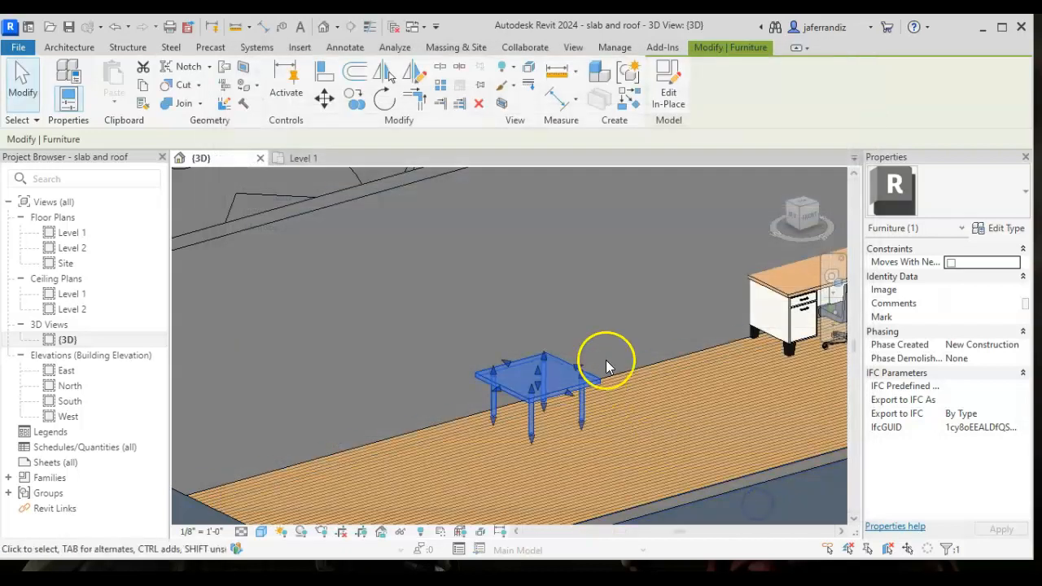
click(675, 329)
scroll(682, 326, down, 1)
middle_drag(682, 326, 543, 341)
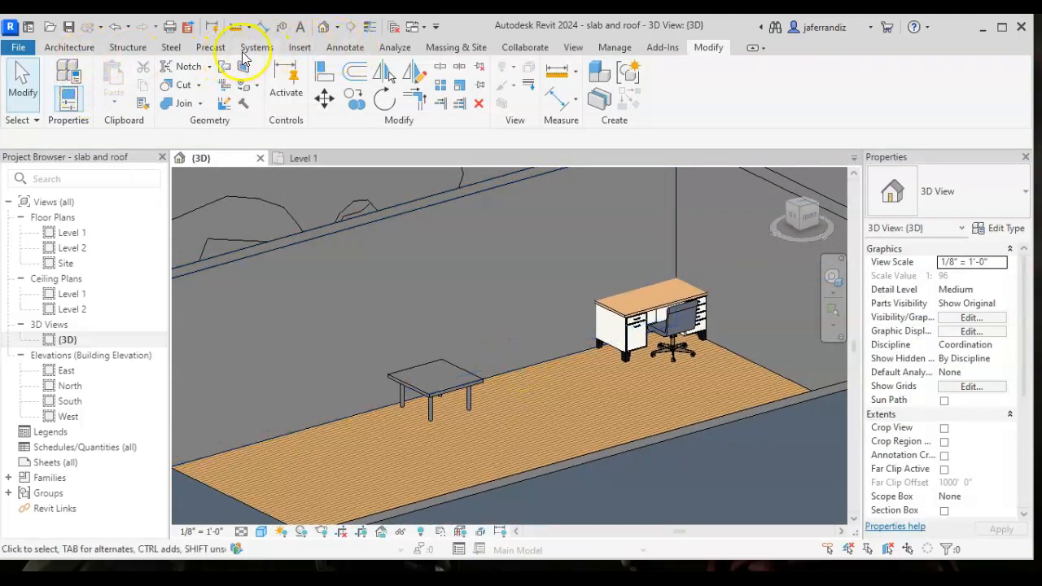
- Search the Autodesk family library for "kitchen" and look through the available families
click(294, 48)
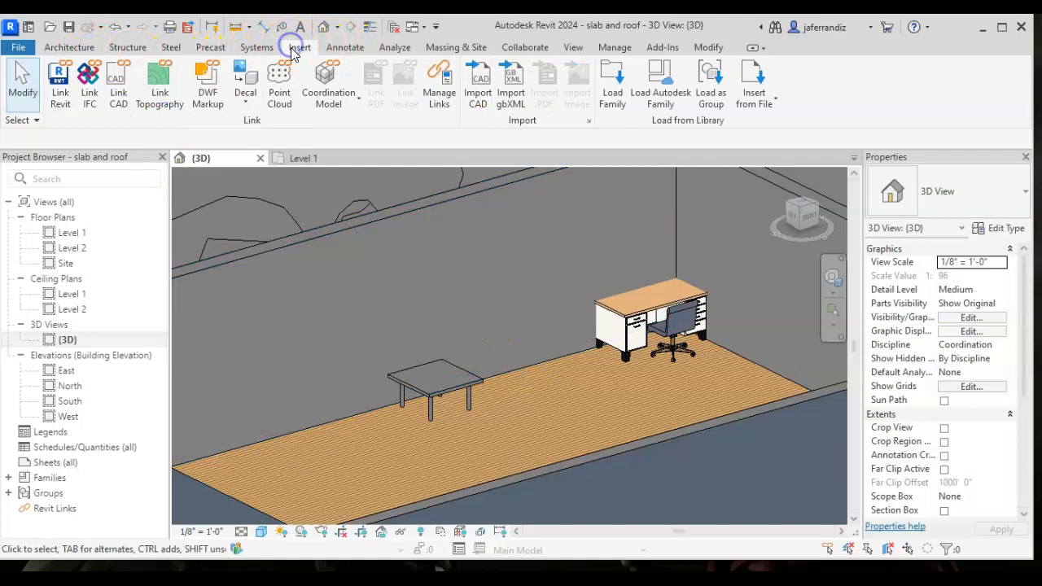
click(643, 92)
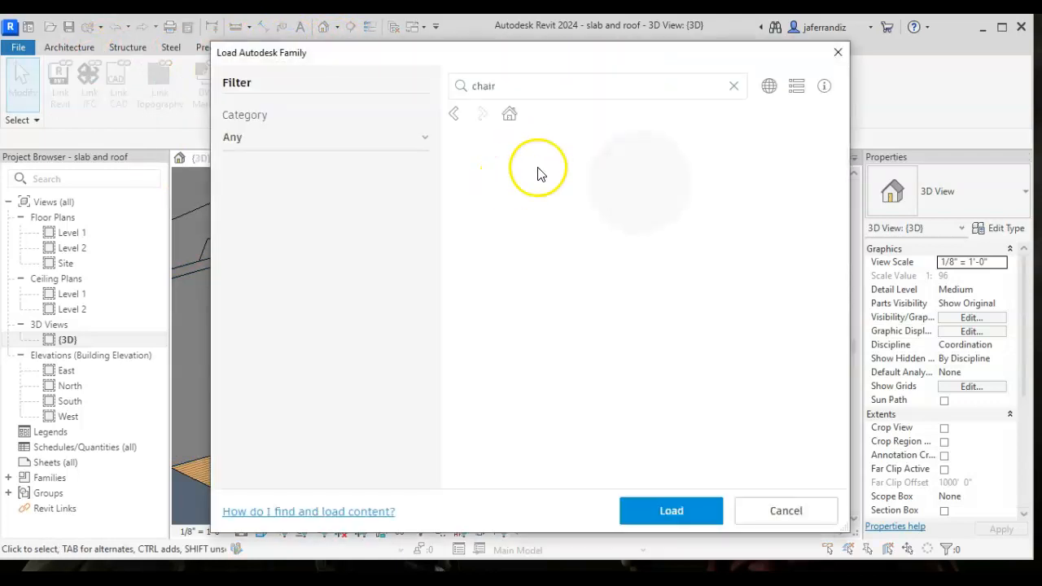
click(561, 90)
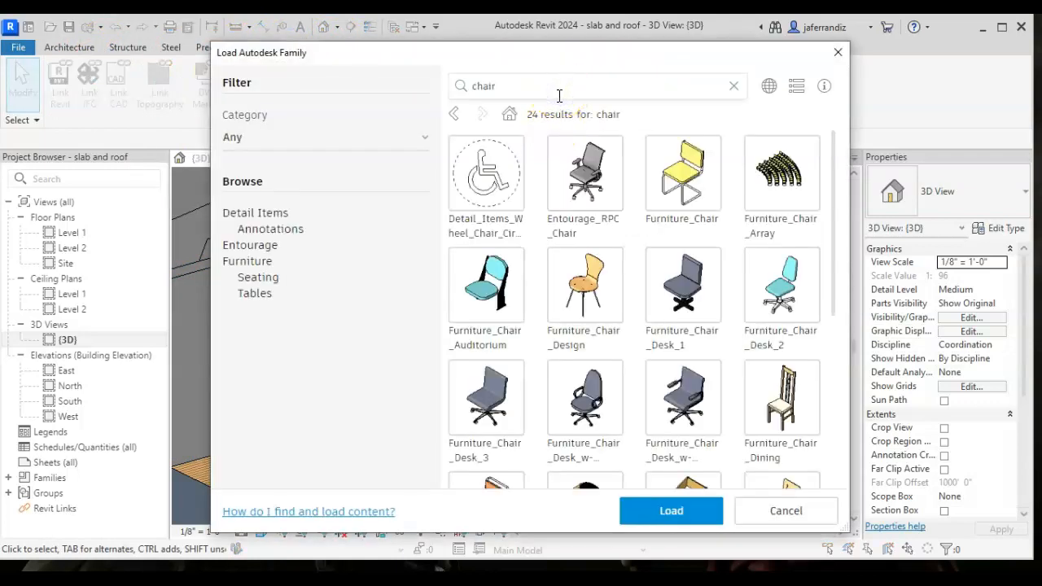
key(BackSpace)
key(BackSpace)
key(BackSpace)
key(BackSpace)
text(kit)
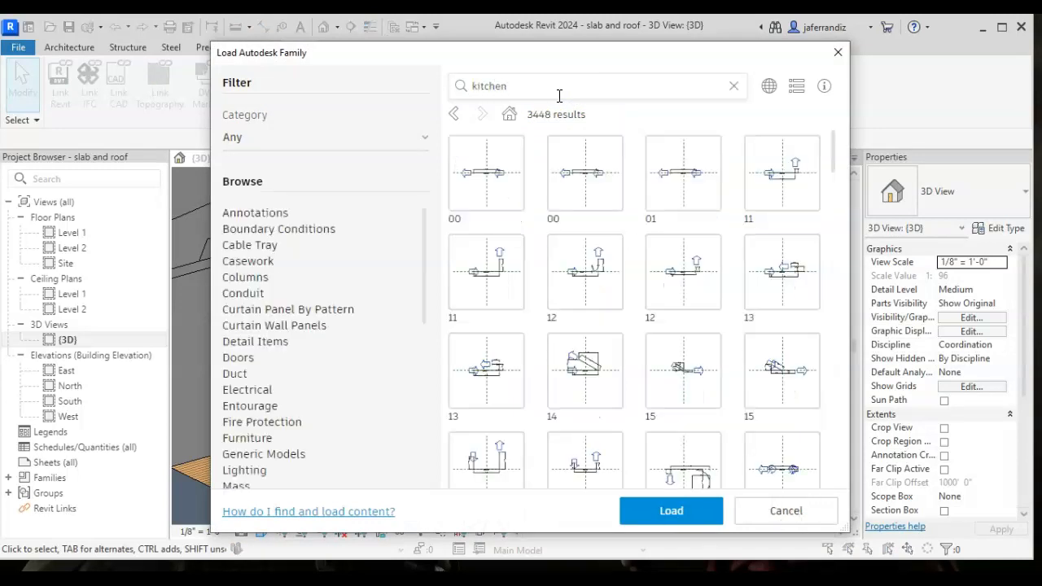
text(chen)
key(Return)
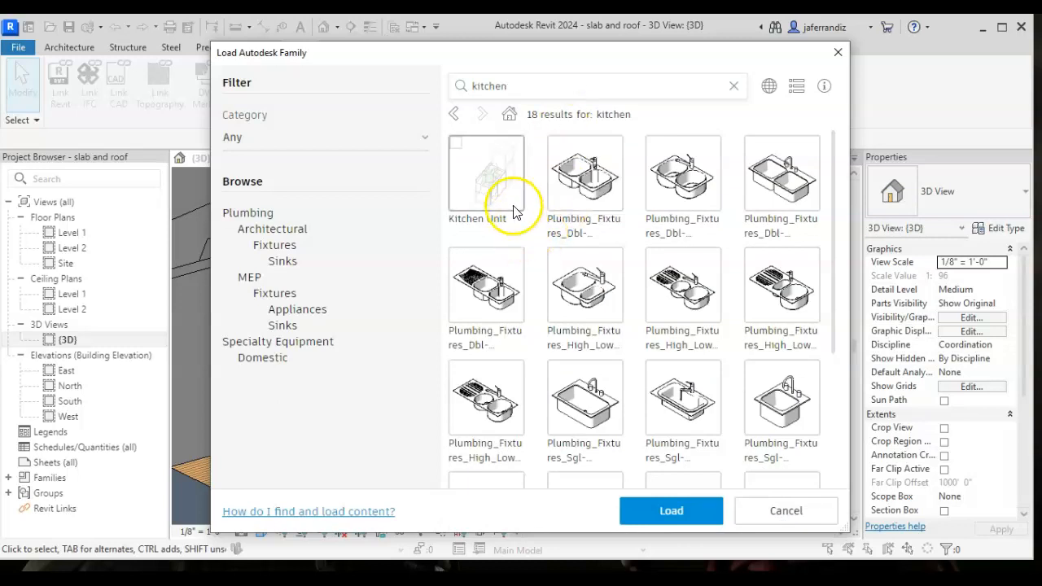
scroll(517, 210, down, 3)
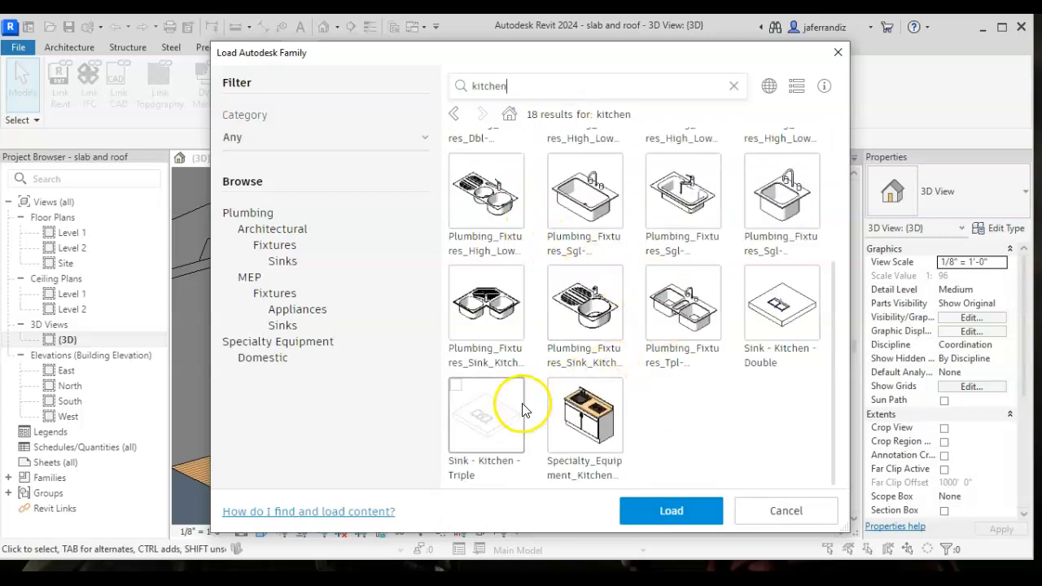
scroll(519, 391, up, 3)
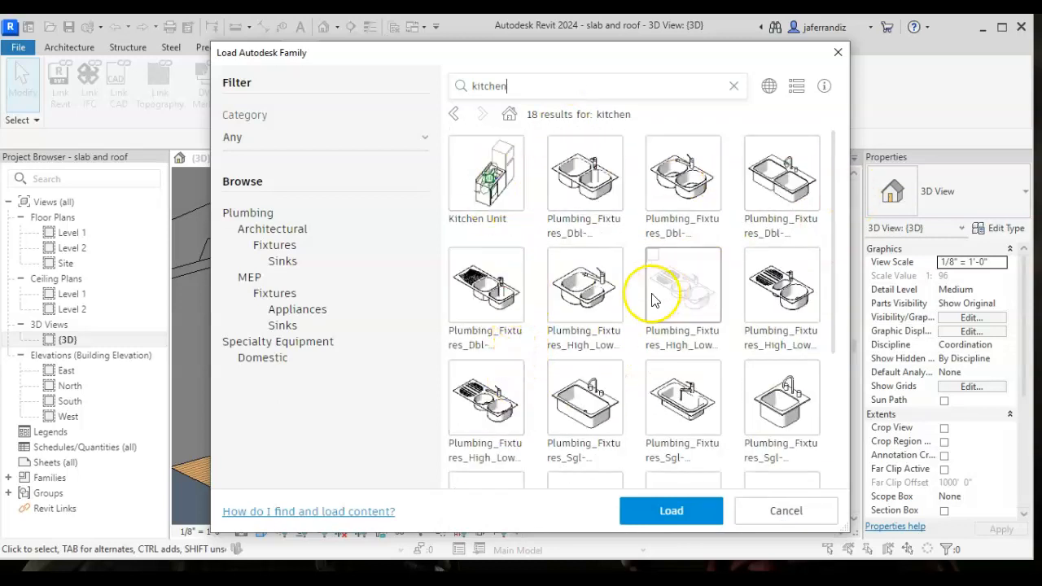
- Search the Autodesk family library for "cabinet" and look through the casework families
drag(530, 86, 453, 98)
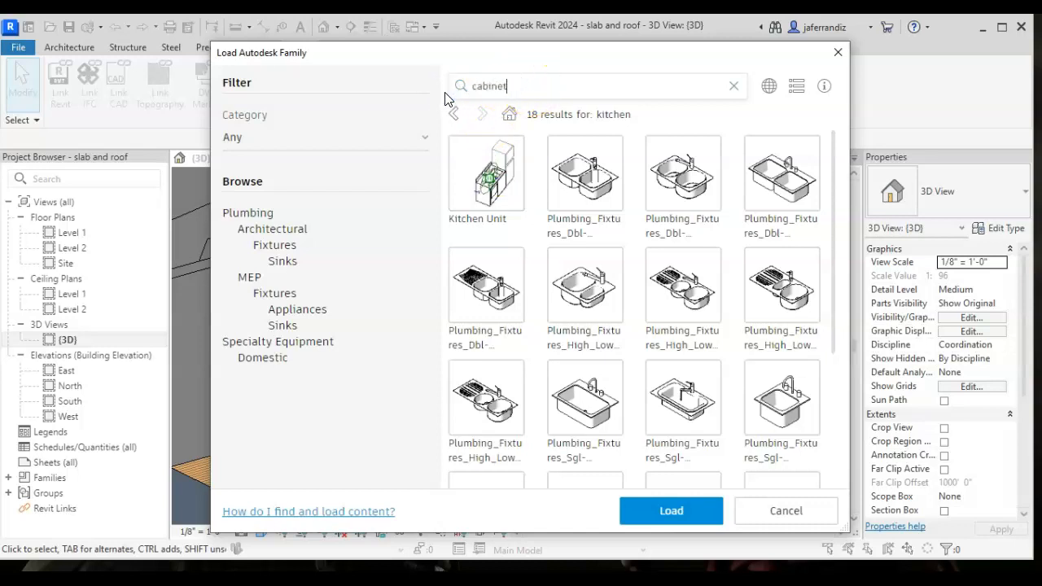
key(Return)
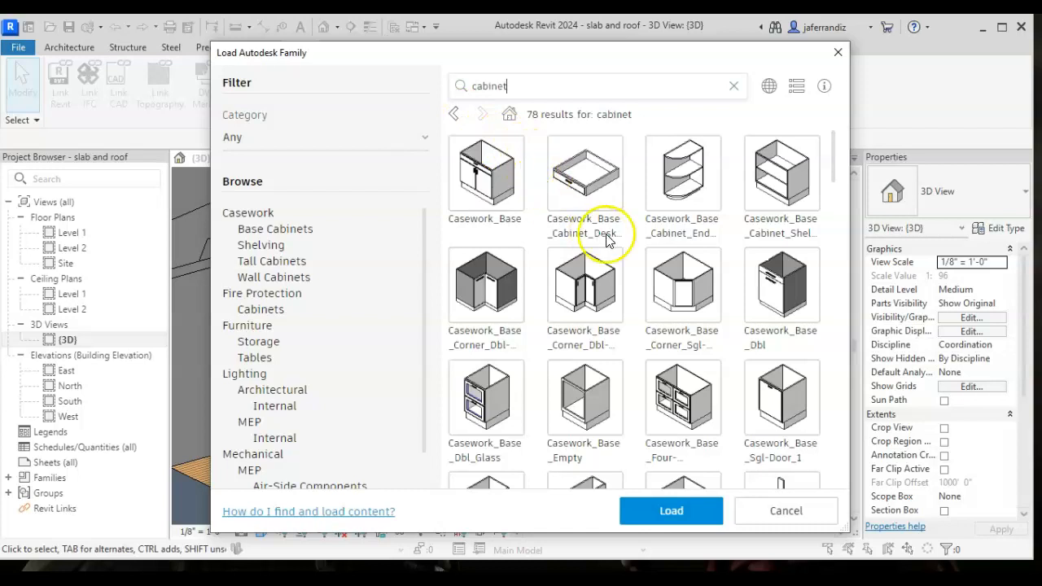
scroll(733, 244, down, 5)
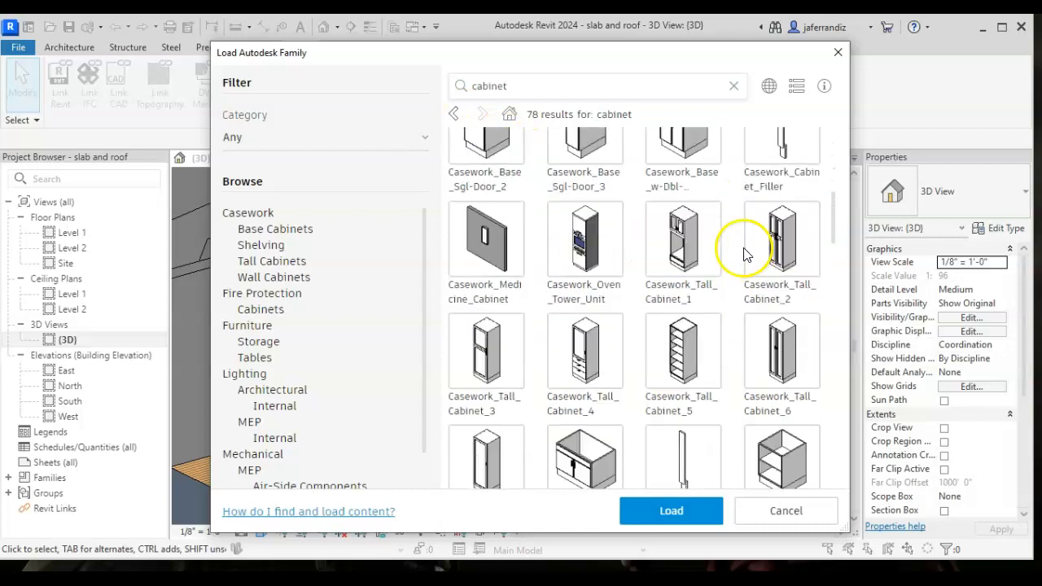
- Find the Casework_Wall_Unit family among the cabinet results and load it into the project
scroll(690, 289, down, 6)
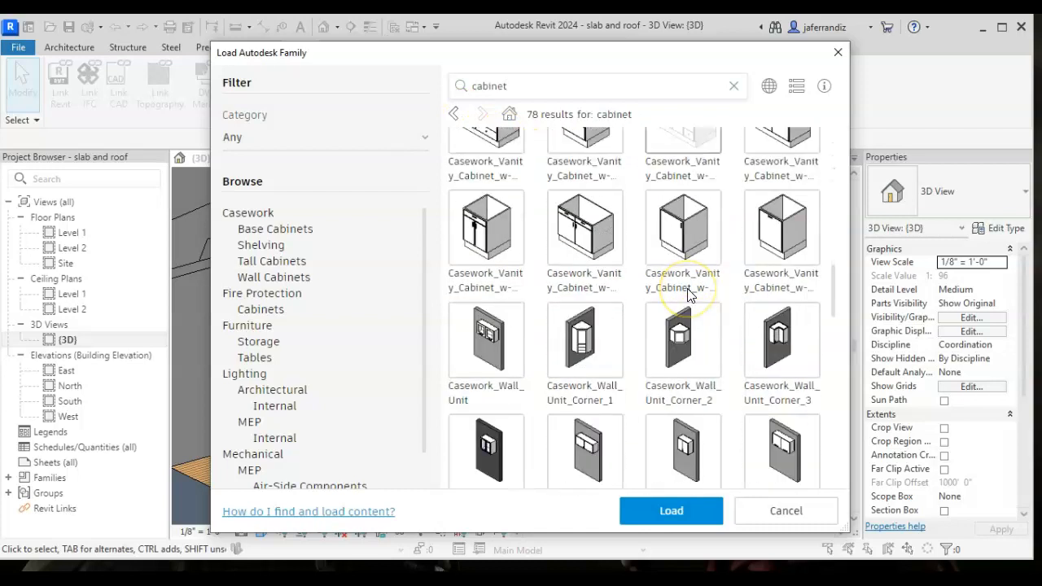
scroll(689, 295, down, 2)
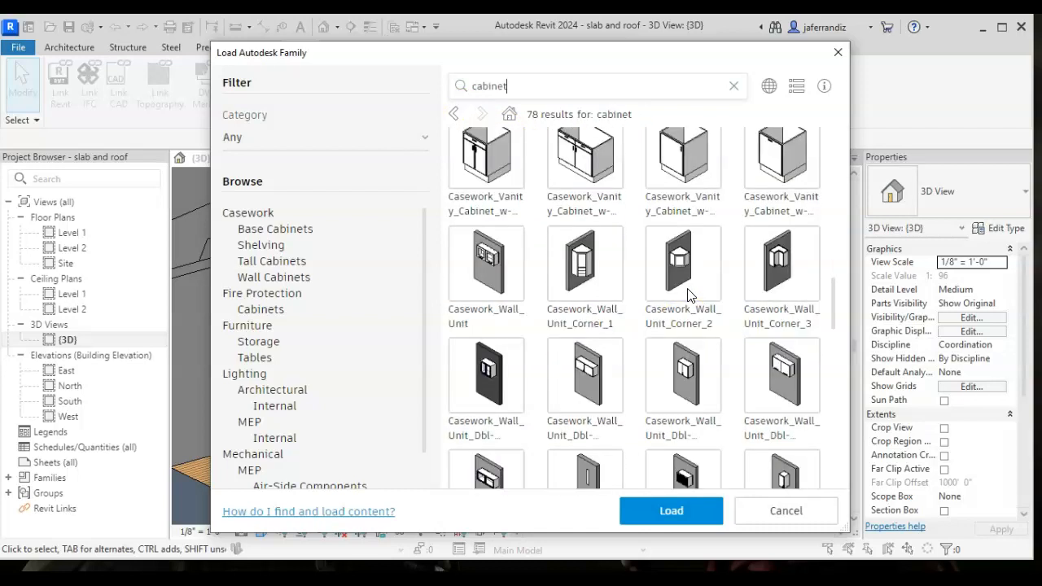
click(511, 292)
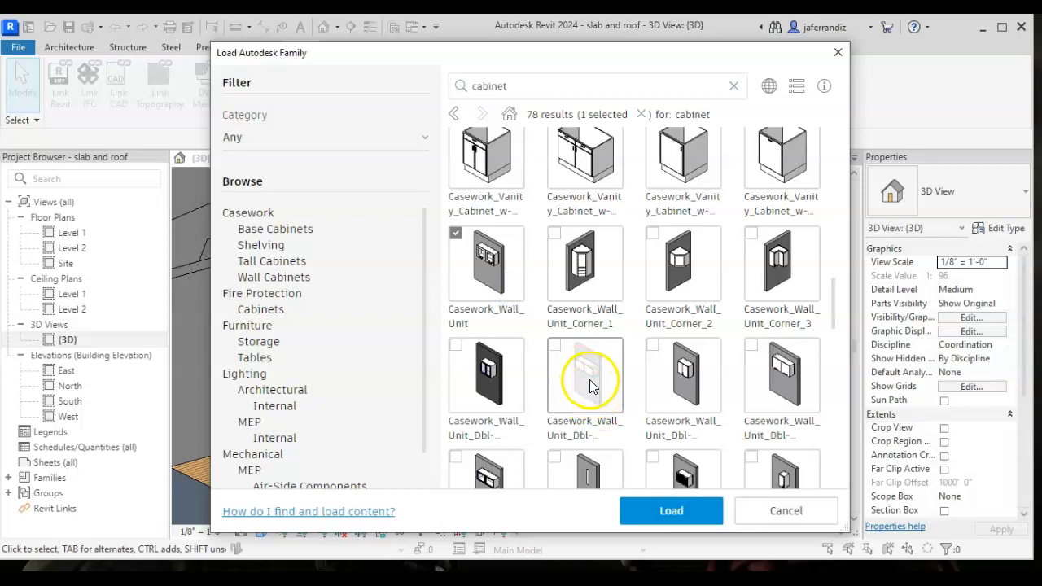
click(671, 510)
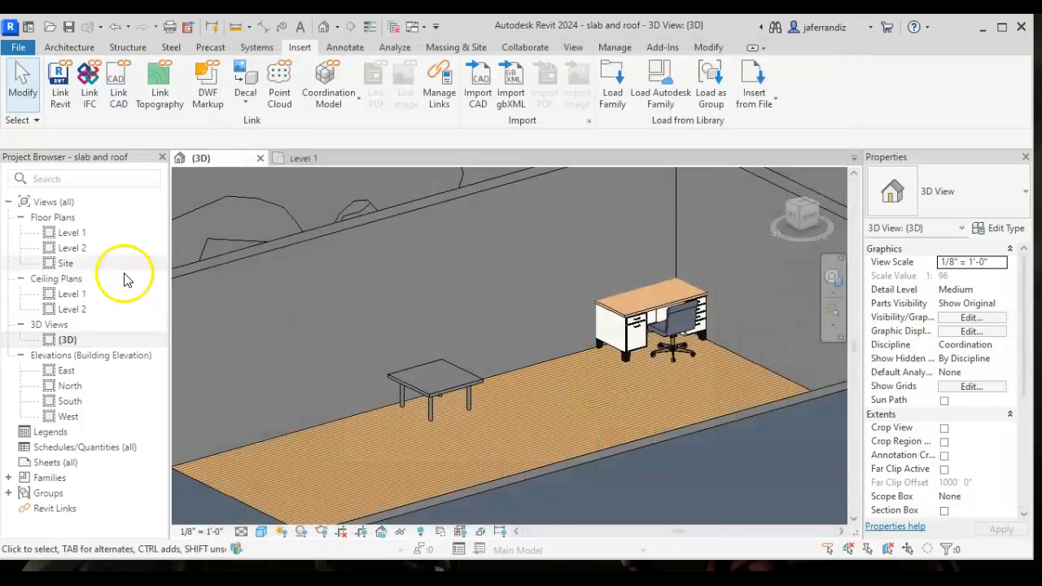
- In the Level 1 floor plan, place a Casework_Wall_Unit 600x290x720mm component on the wall between the table and the desk
double_click(71, 233)
scroll(382, 260, down, 5)
mouse_move(382, 261)
middle_down()
mouse_move(499, 264)
mouse_move(383, 312)
middle_up()
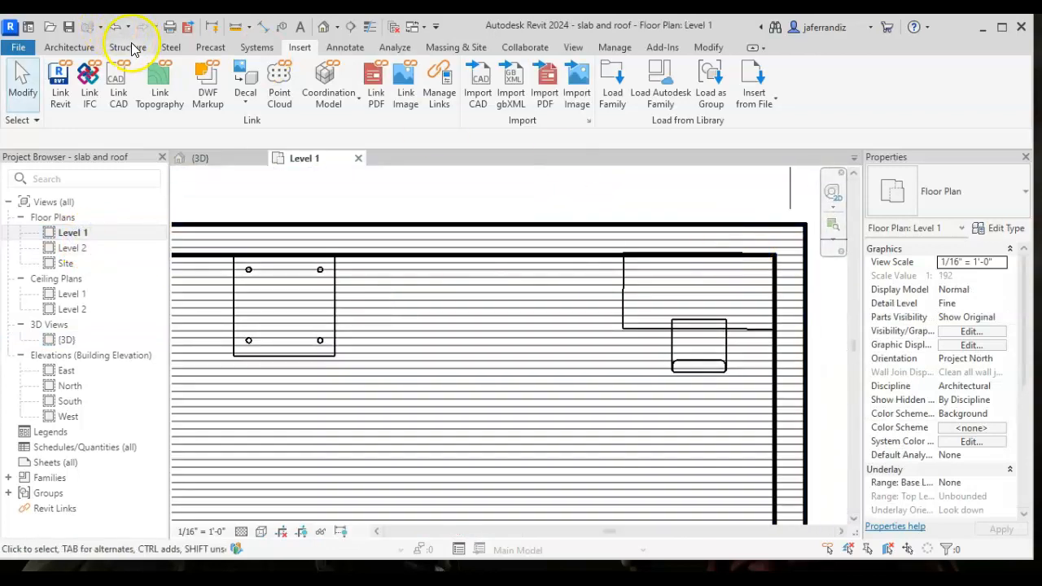
click(69, 47)
click(181, 101)
click(204, 127)
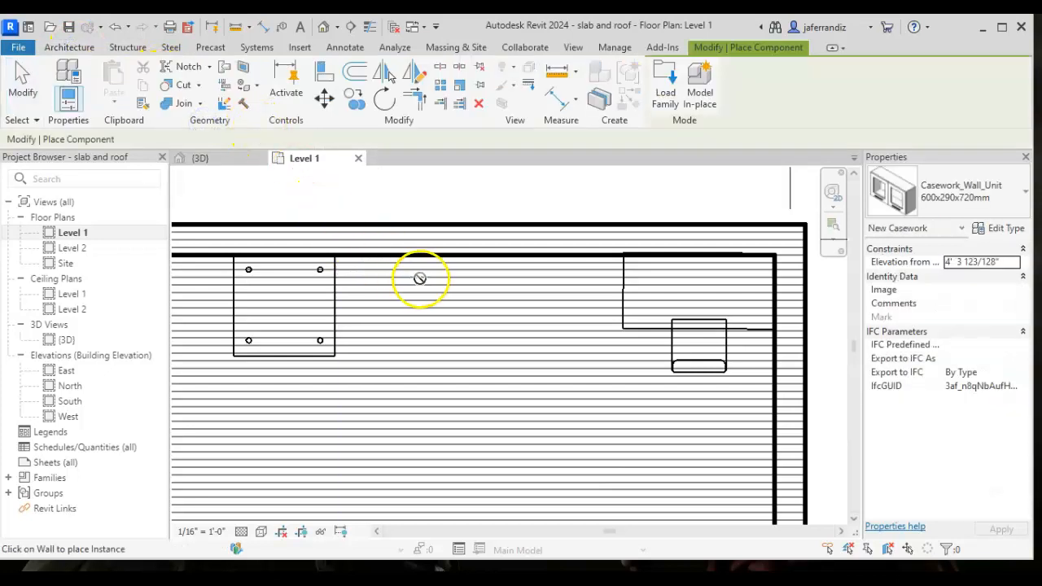
click(434, 262)
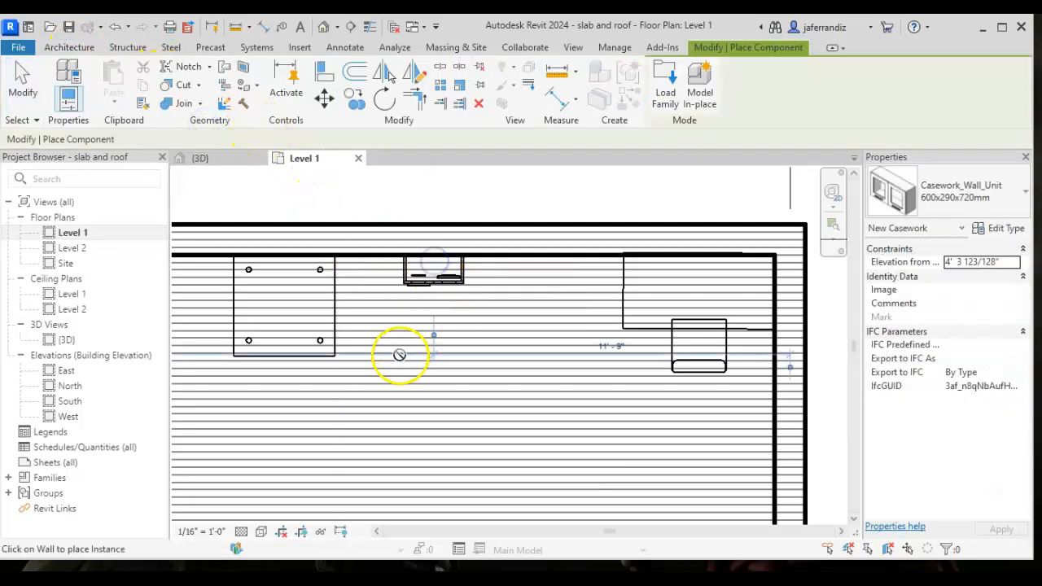
key(Escape)
key(Escape)
- Set the wall unit's elevation from level to 4' 0" and show it in the 3D view
click(432, 280)
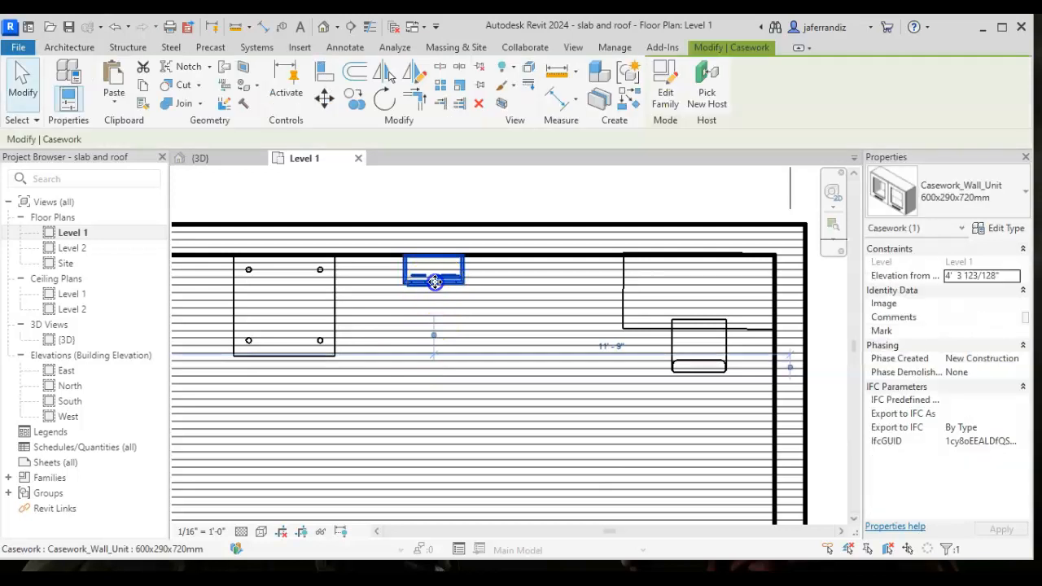
click(961, 277)
click(917, 277)
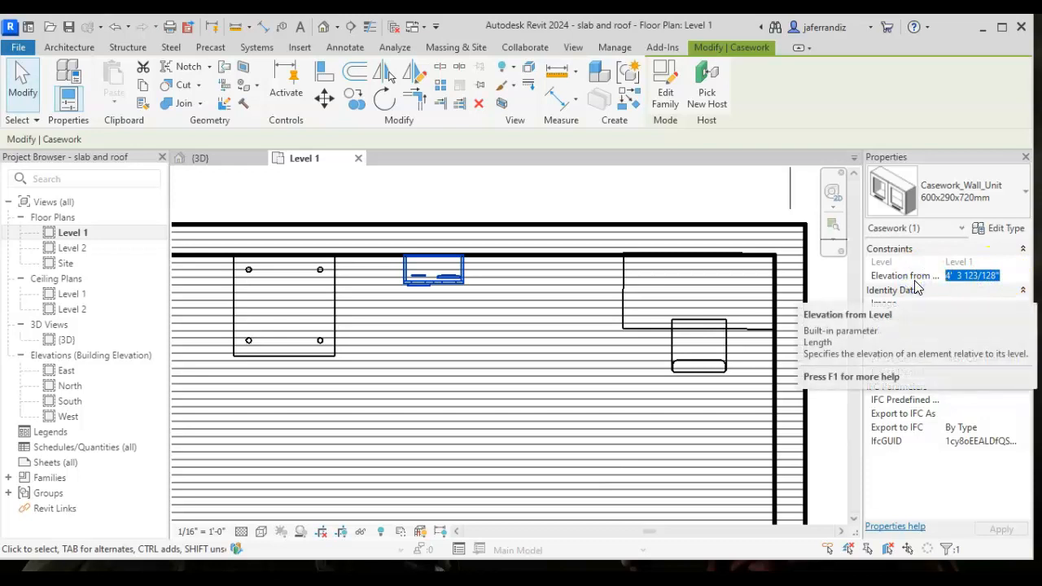
text(4' 0")
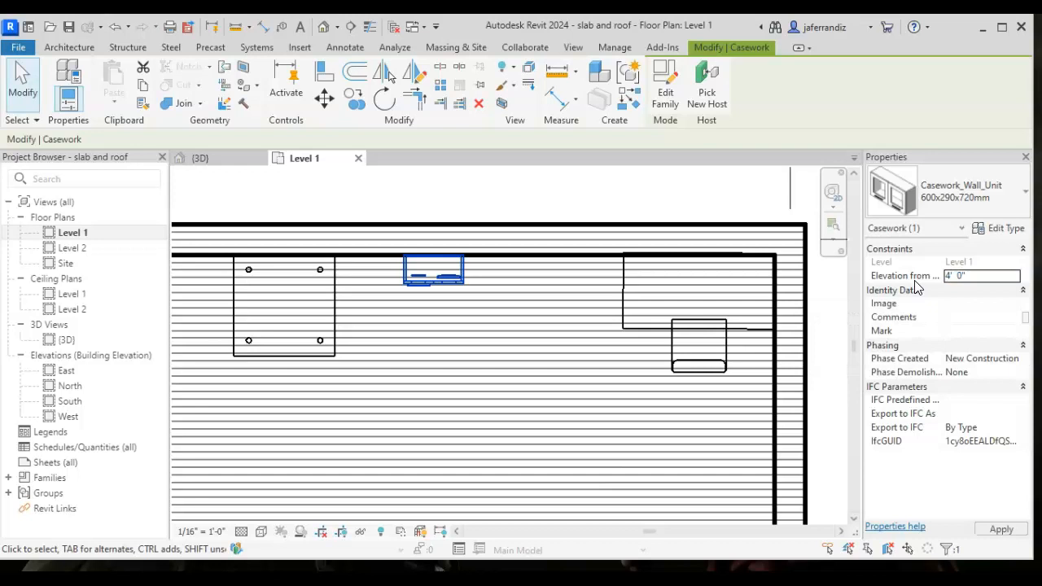
click(581, 482)
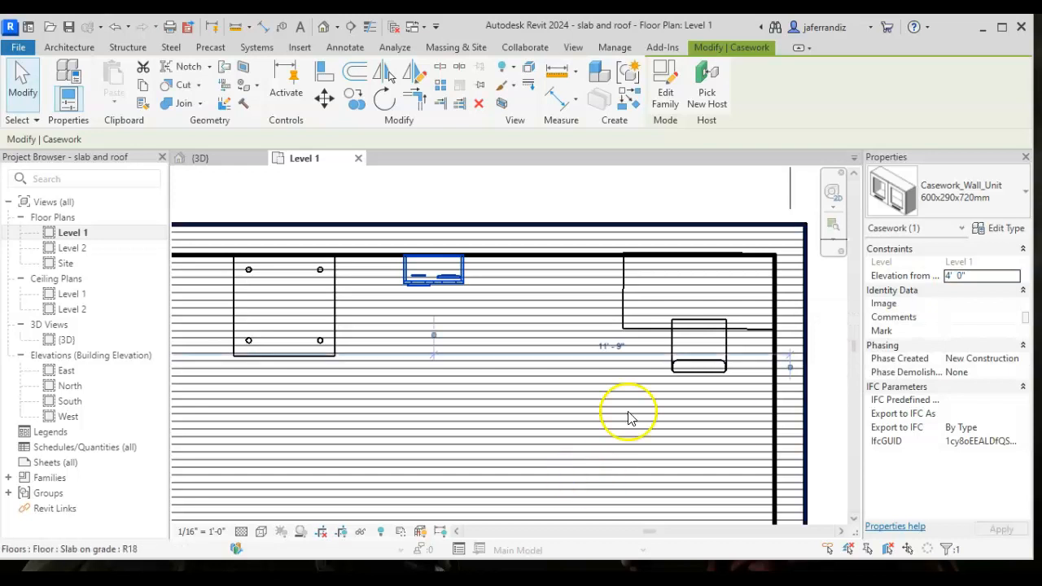
double_click(67, 340)
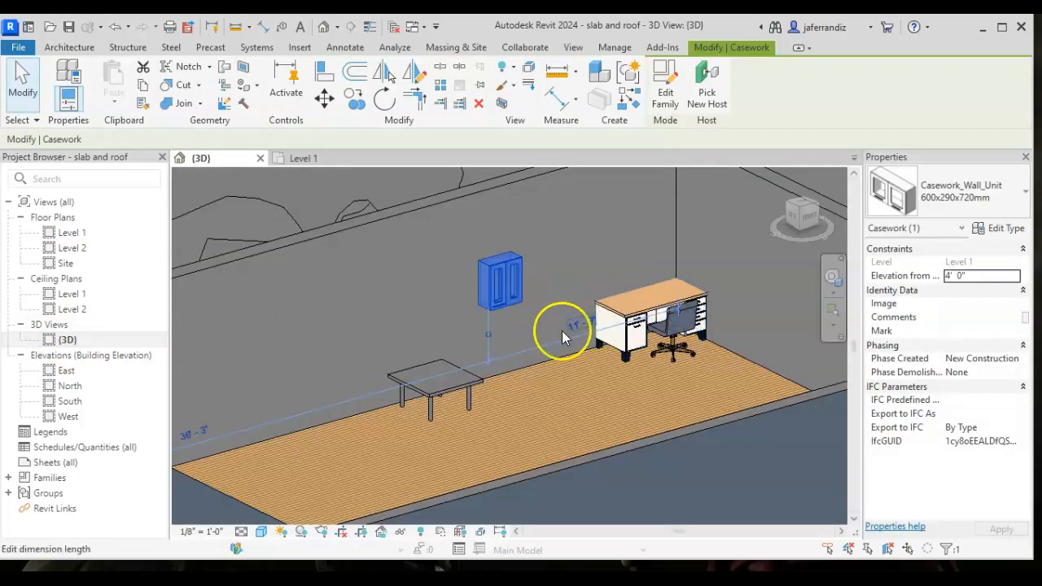
- Set the wall unit's elevation from level to 0' 0"
click(968, 276)
text(0)
key(Return)
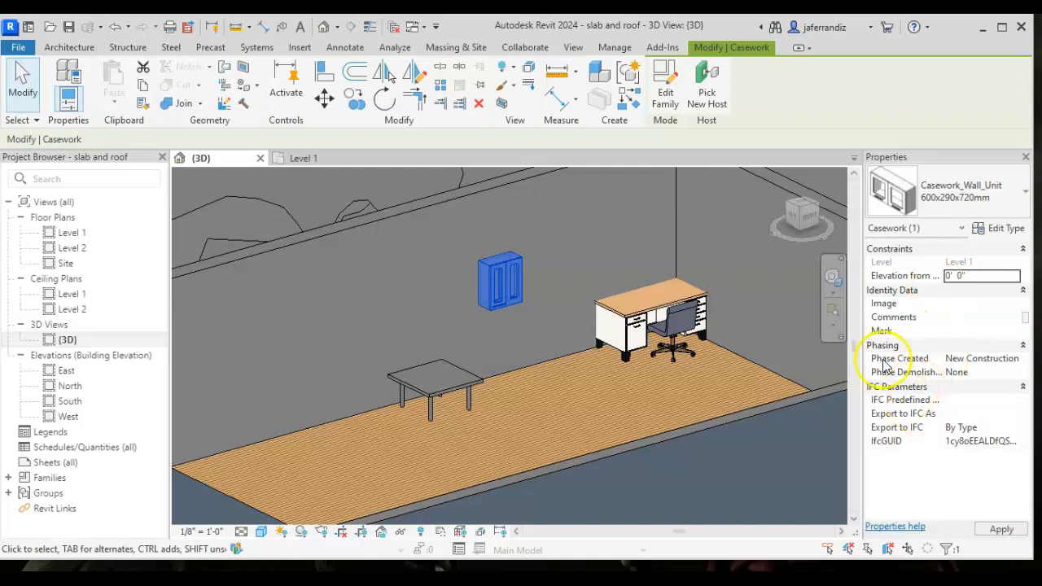
click(791, 333)
- Set the wall unit's elevation from level to 10' 0" and check its height on the wall in the 3D view
click(526, 363)
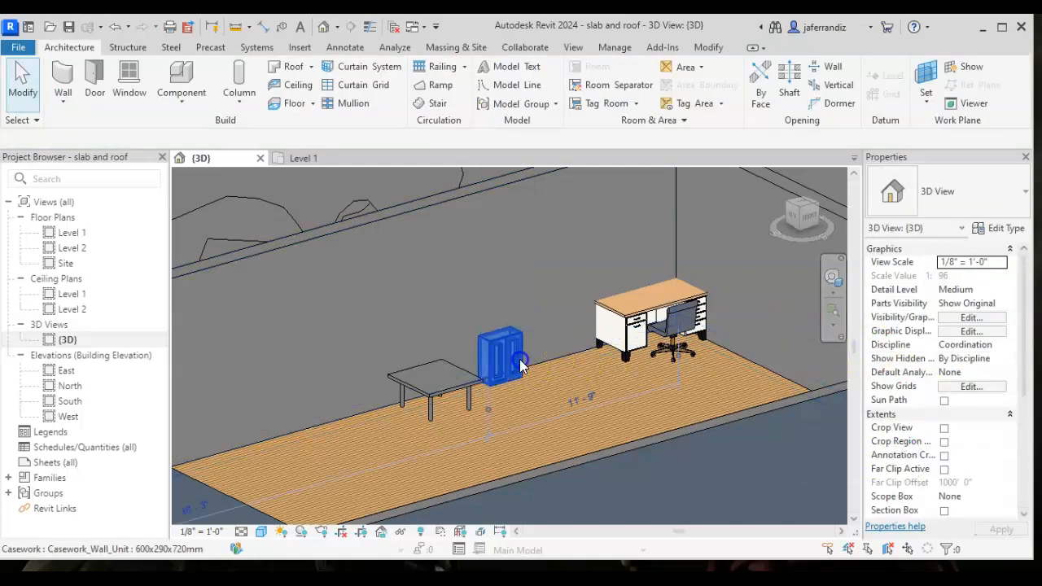
click(977, 276)
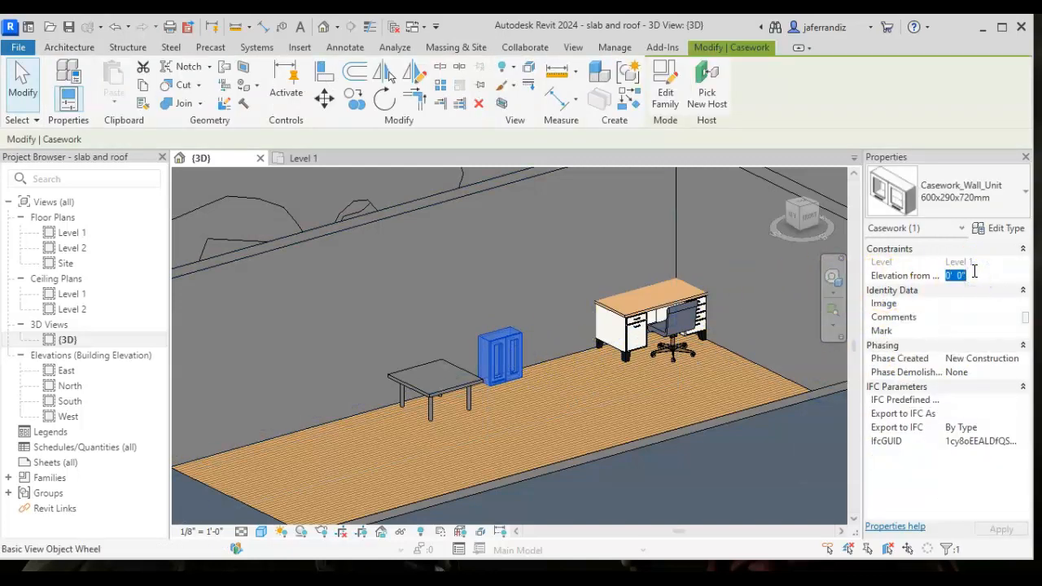
text(10)
key(Return)
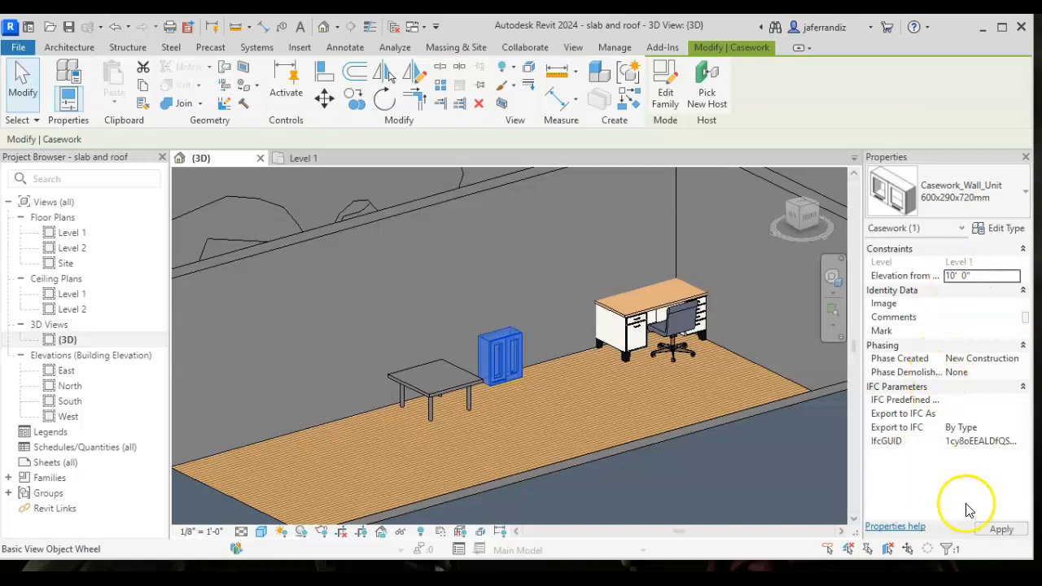
click(1002, 529)
scroll(654, 366, down, 2)
middle_drag(654, 366, 635, 411)
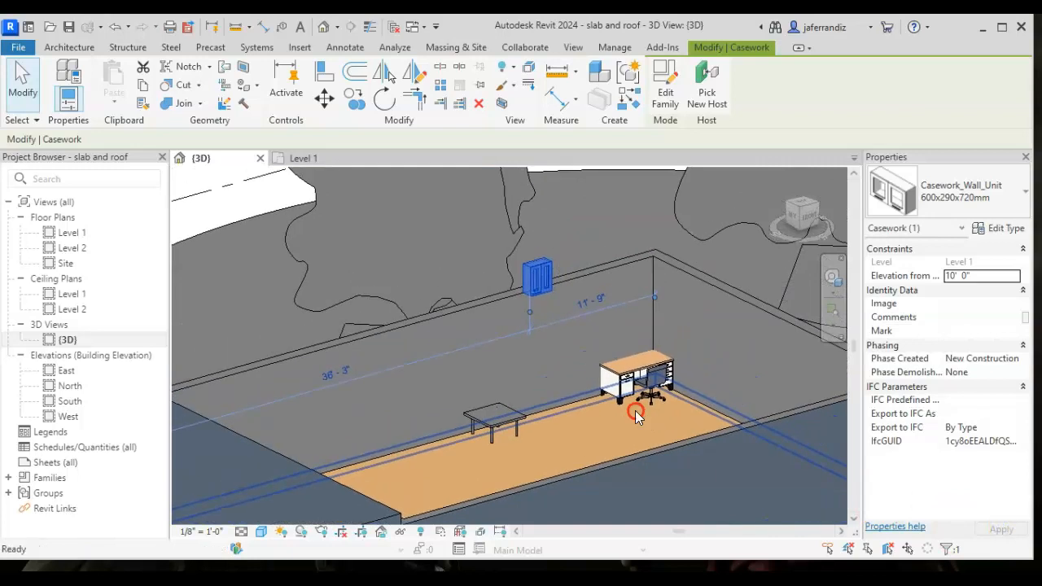
click(572, 344)
click(548, 293)
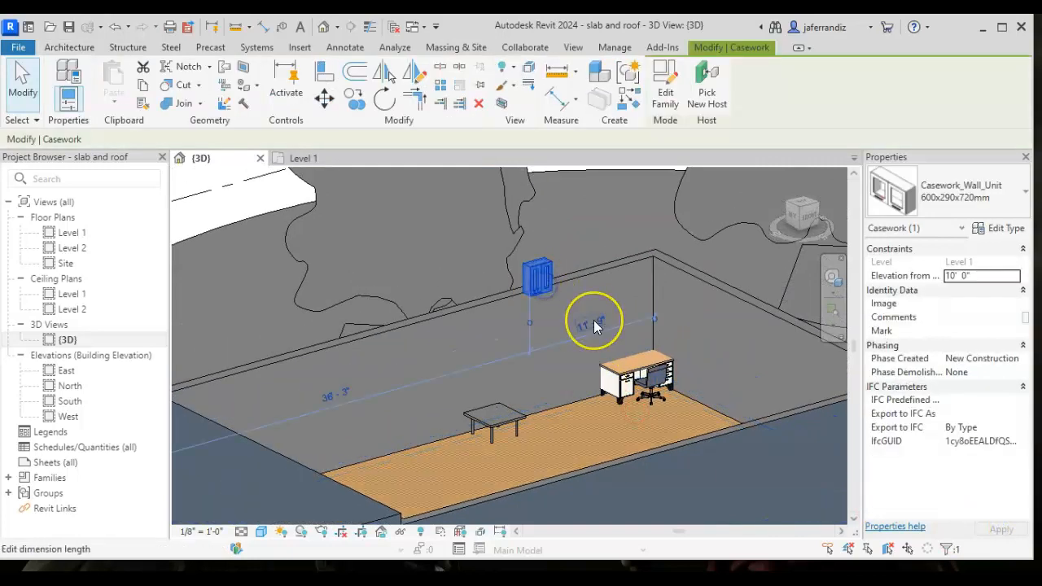